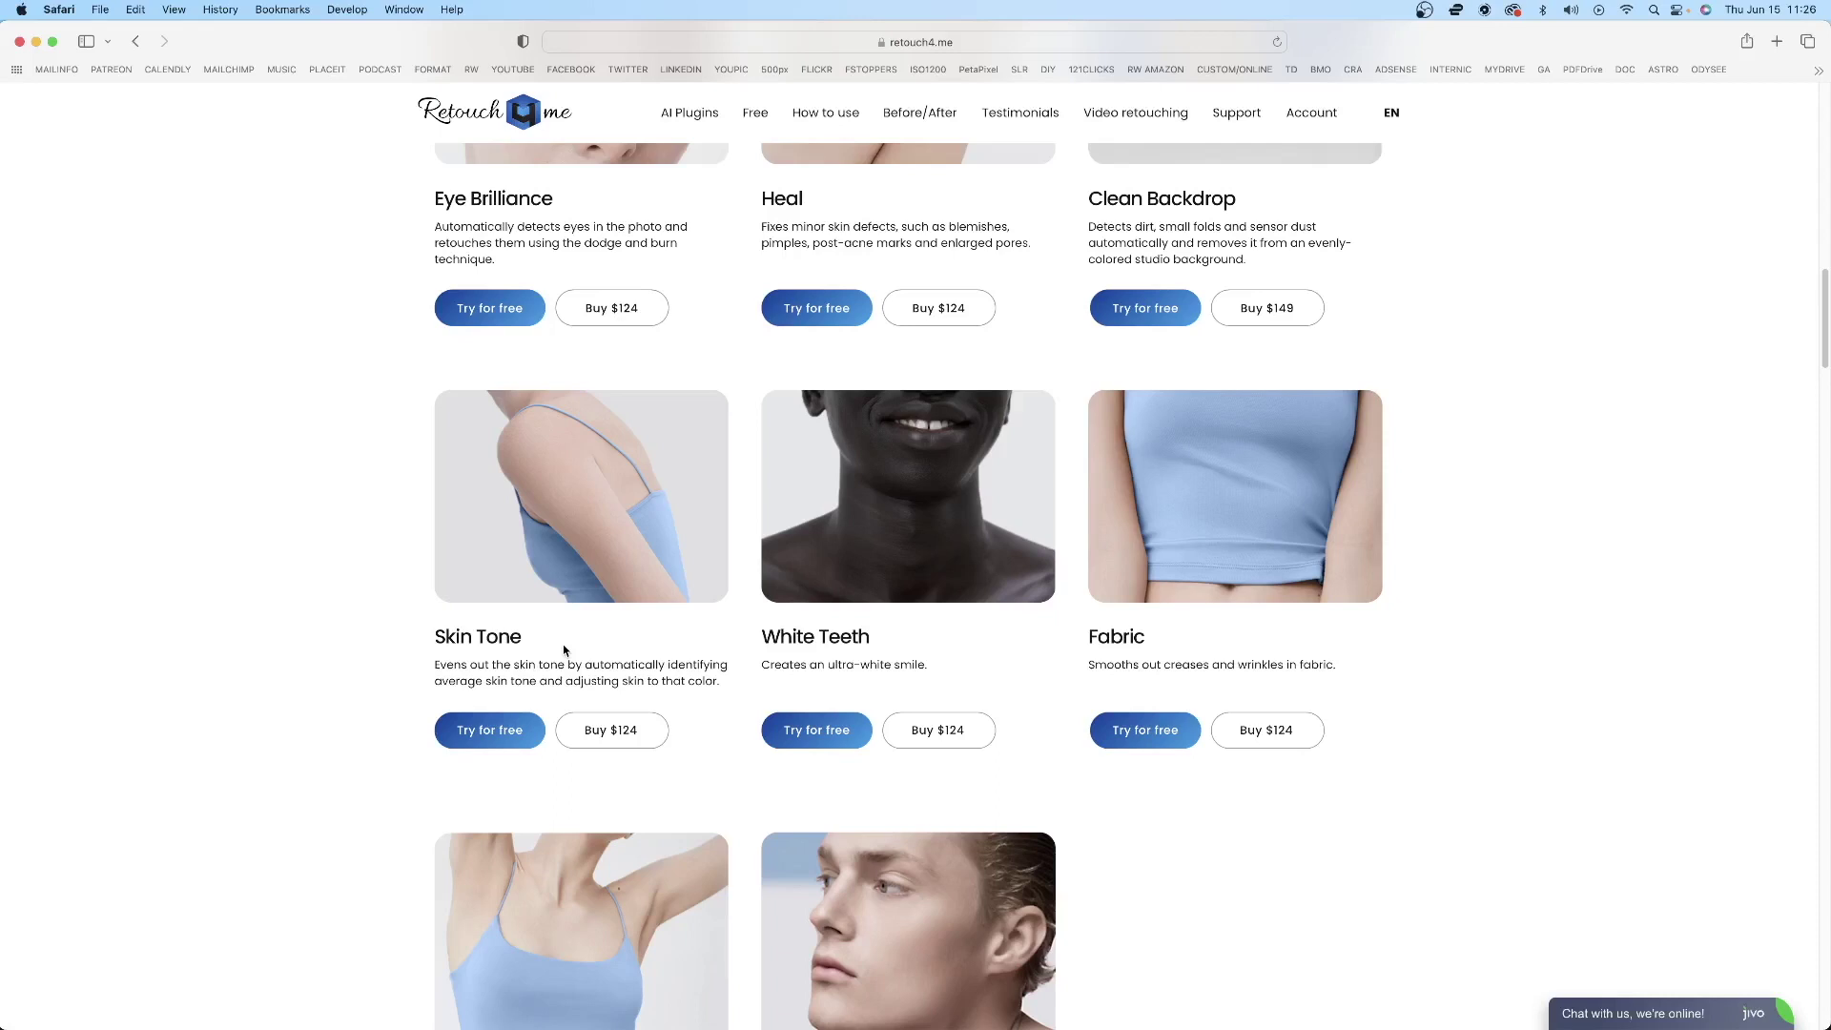
- Review the AI plugins offered on the Retouch4me site, from Dodge&Burn through Mattifier, and return to the page start
scroll(564, 649, "up", 10)
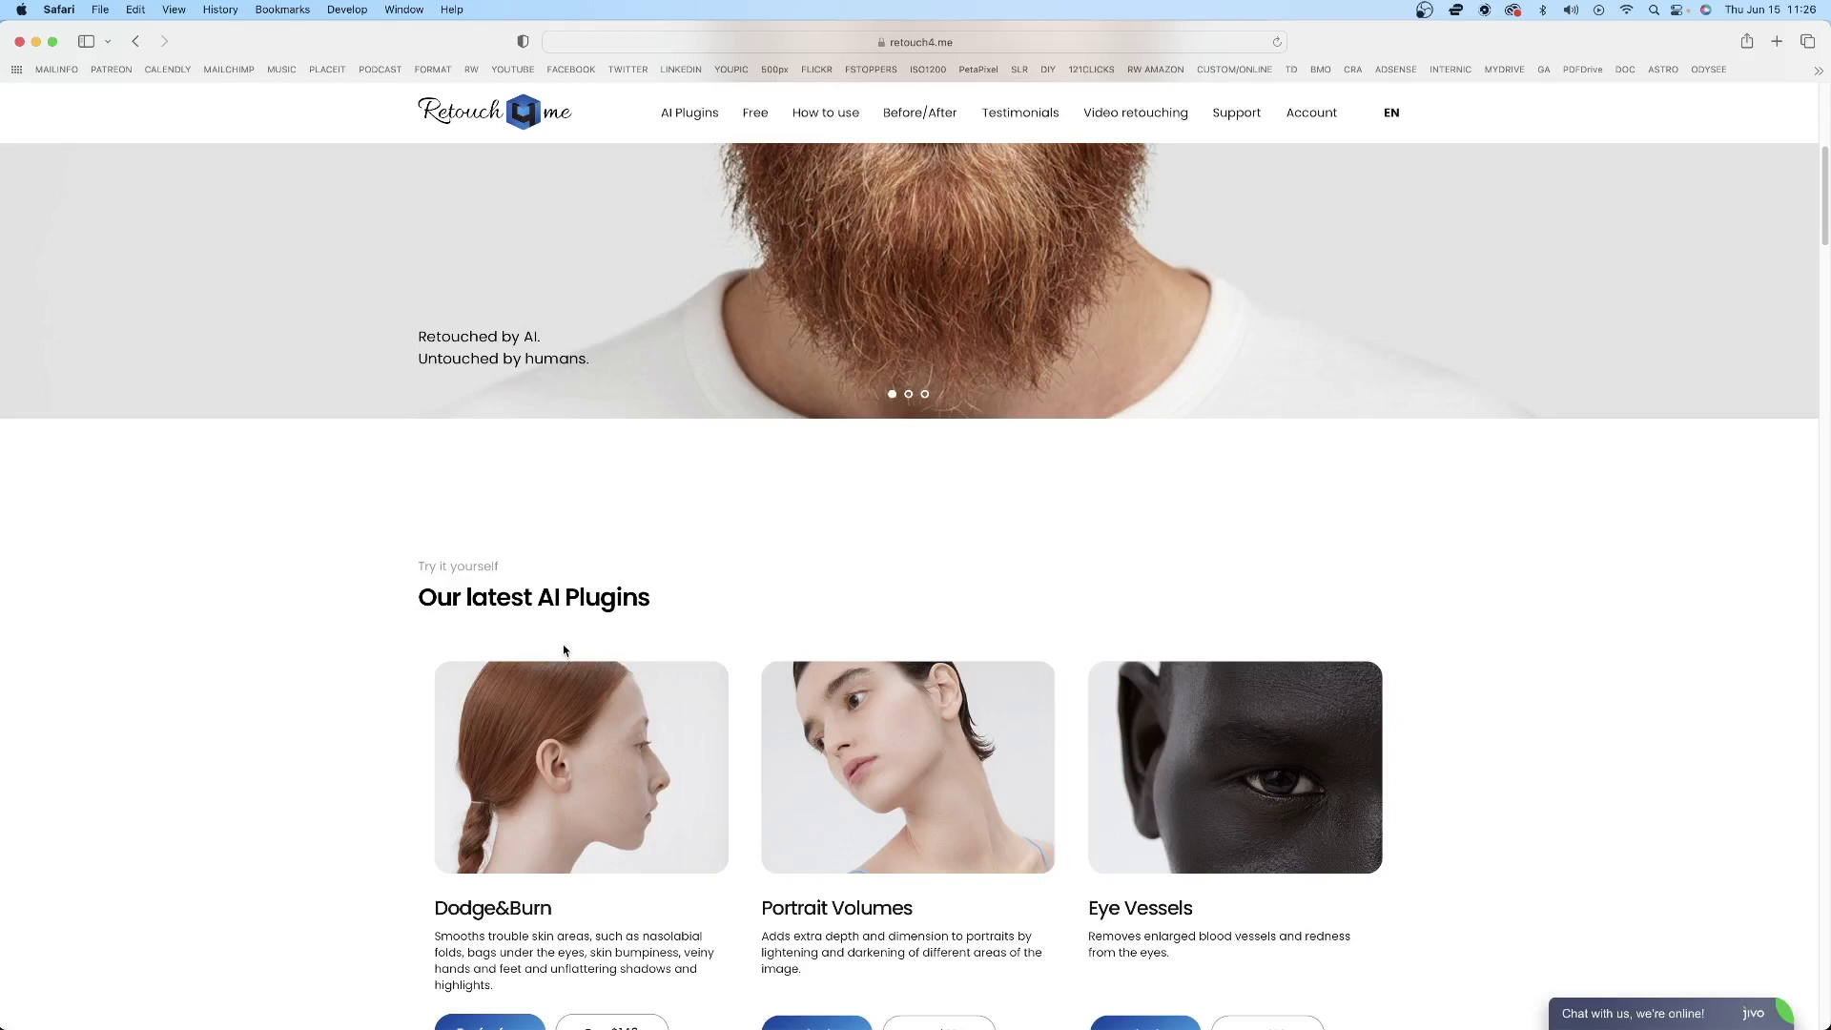
scroll(703, 642, "down", 4)
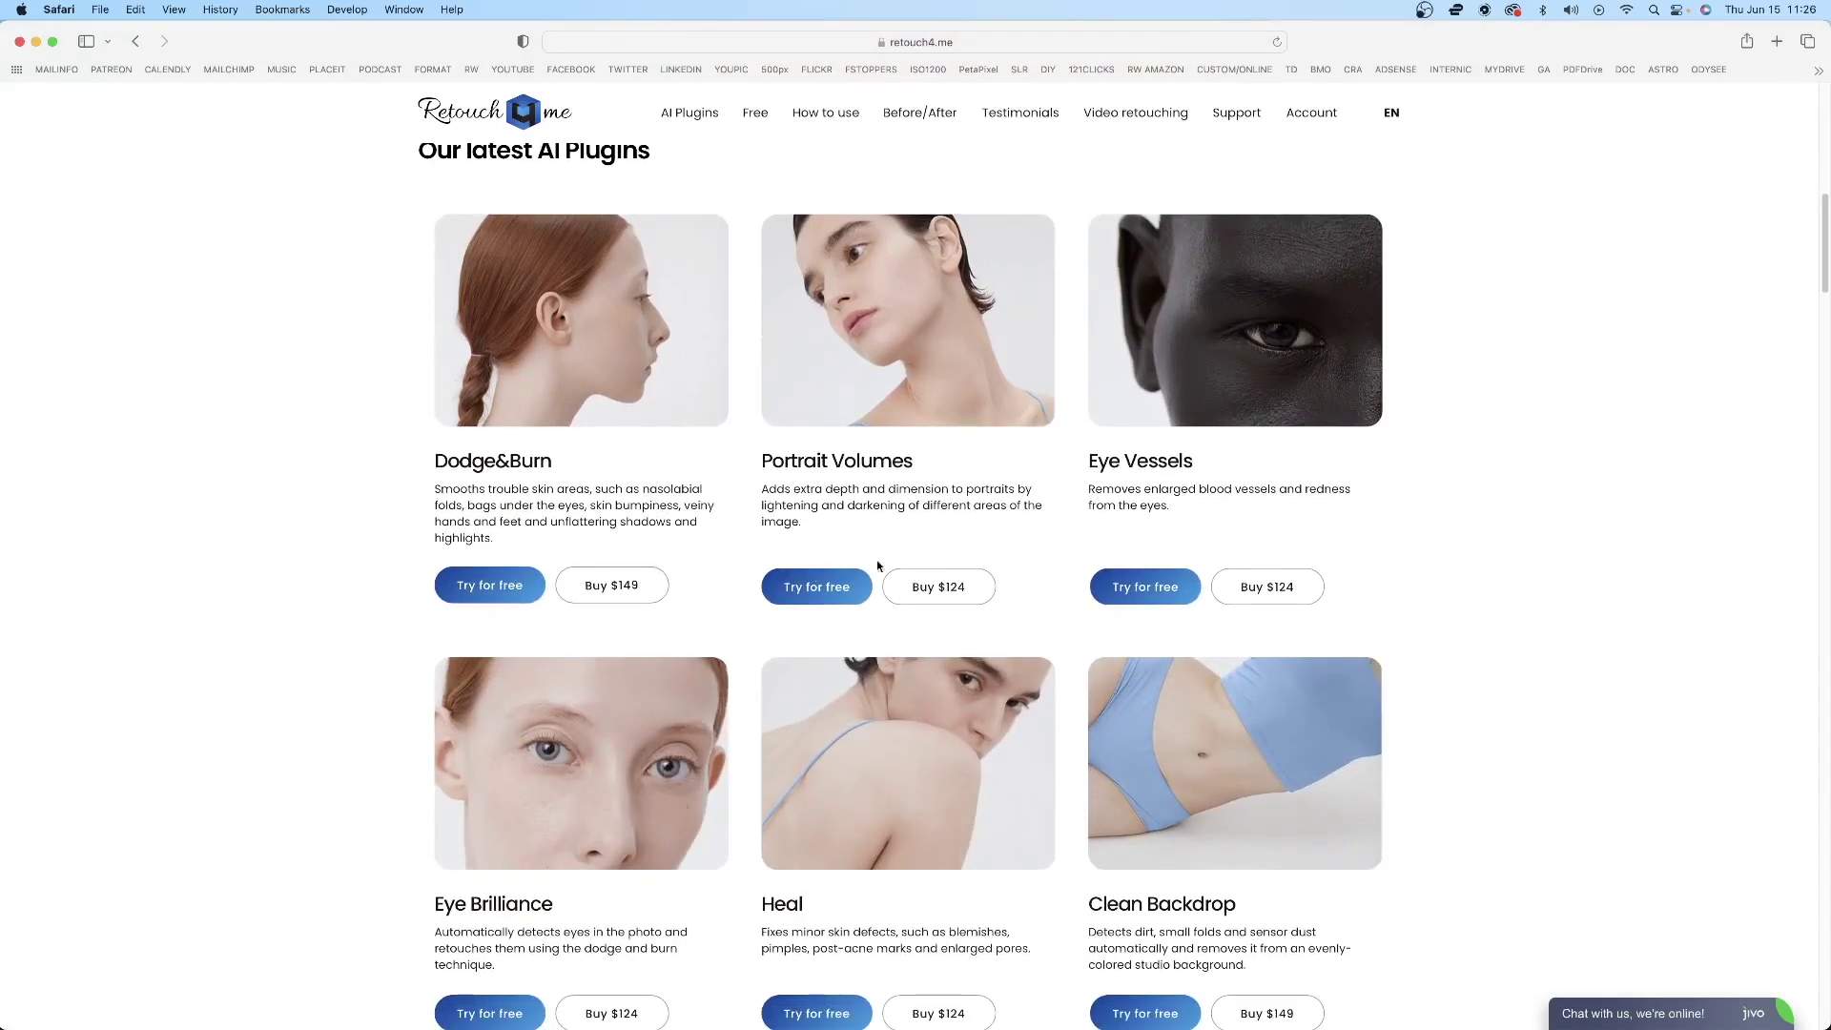
scroll(859, 548, "down", 1)
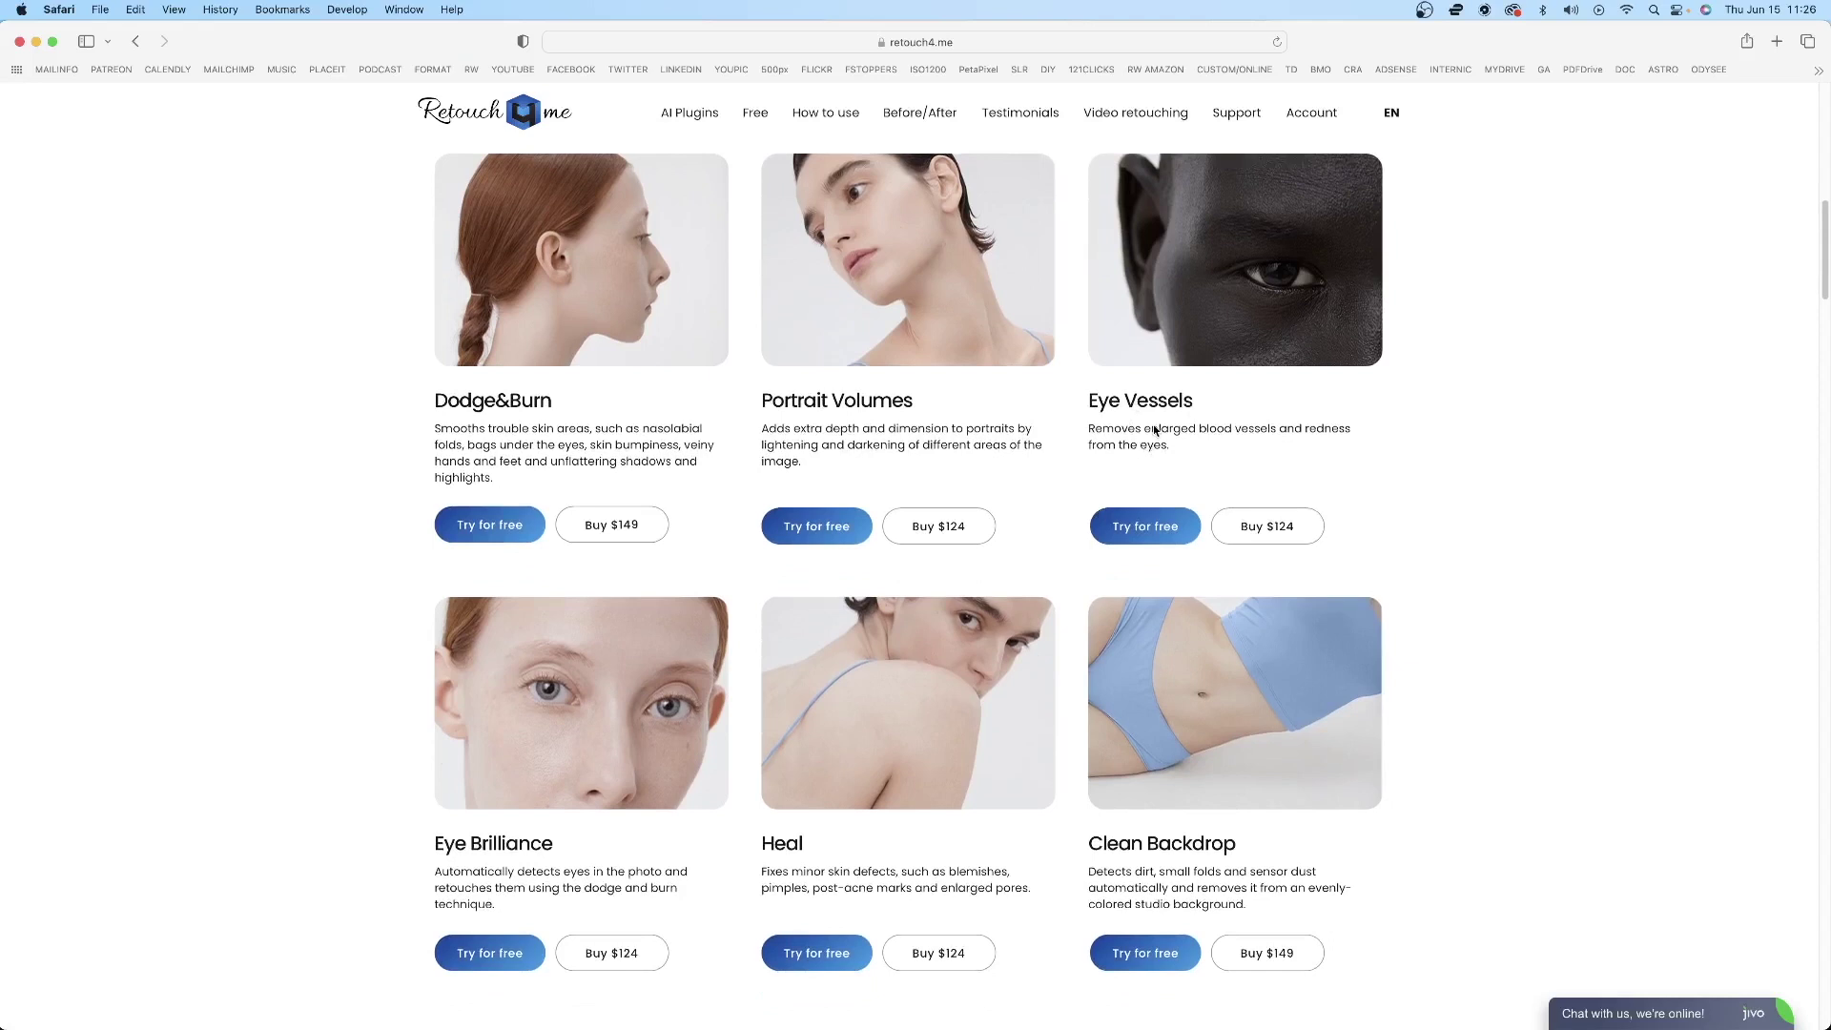
scroll(1153, 425, "down", 3)
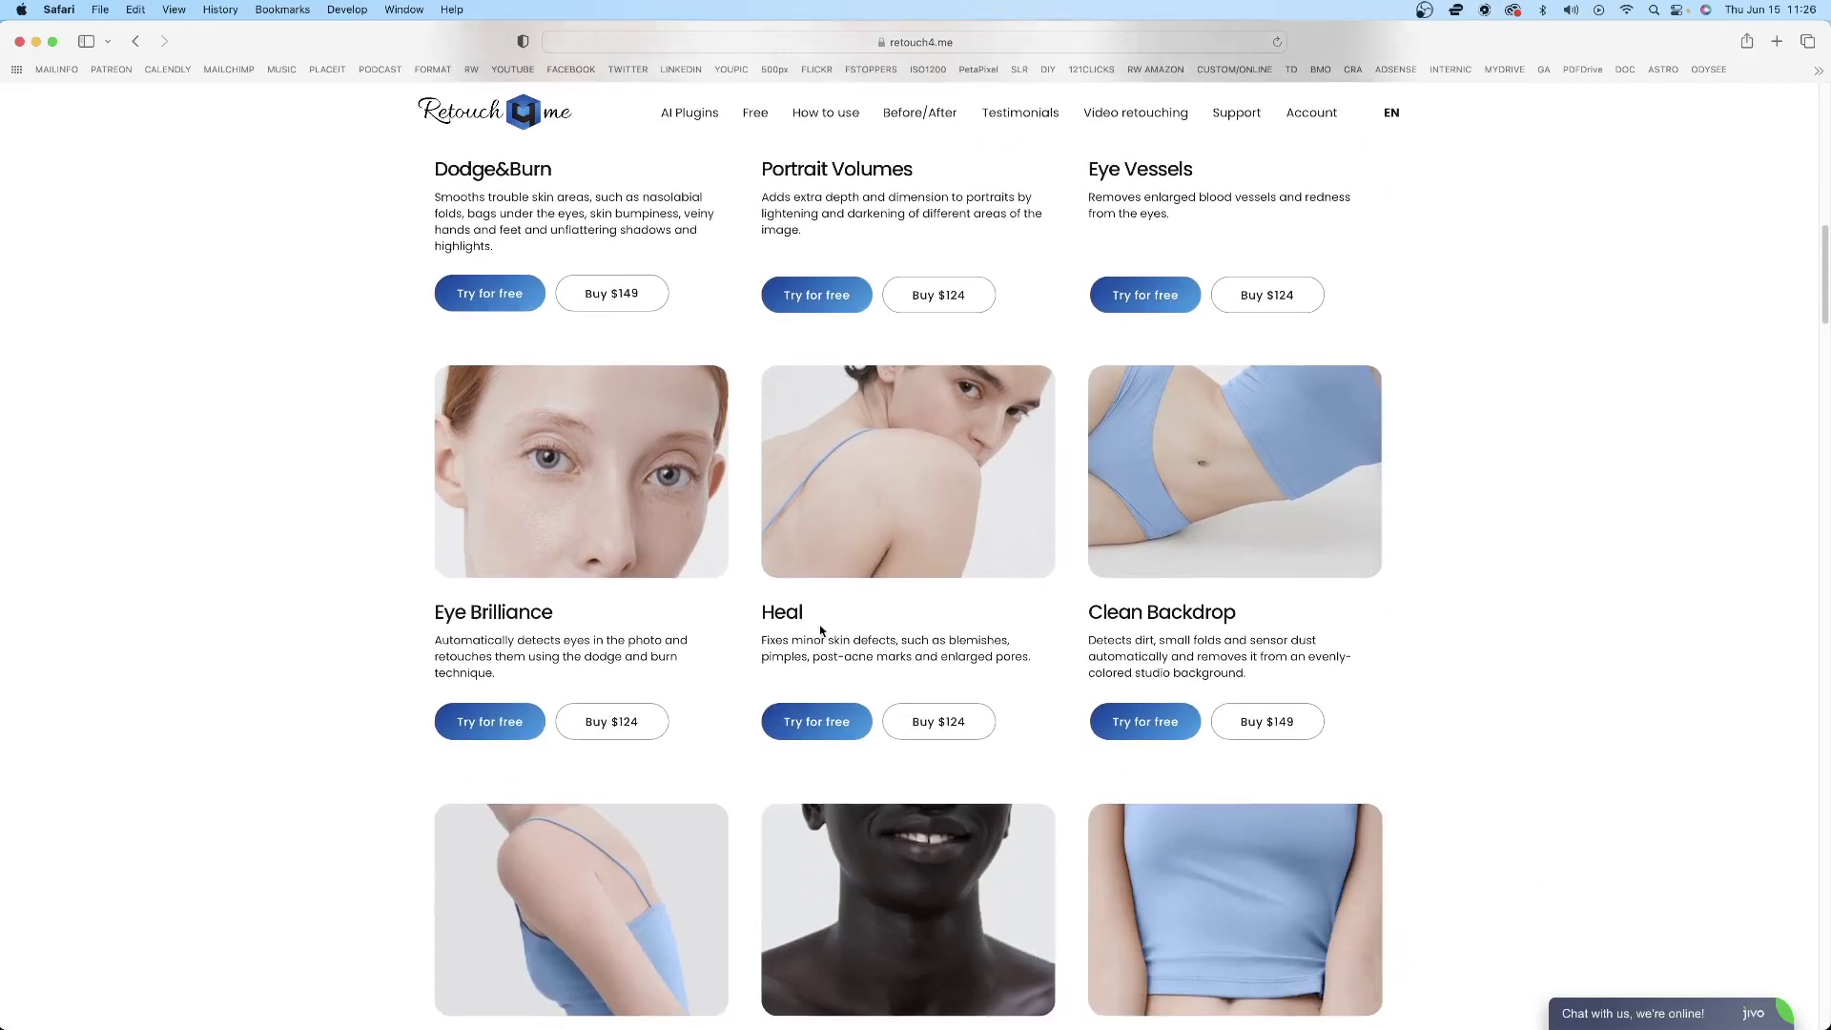
scroll(896, 620, "down", 3)
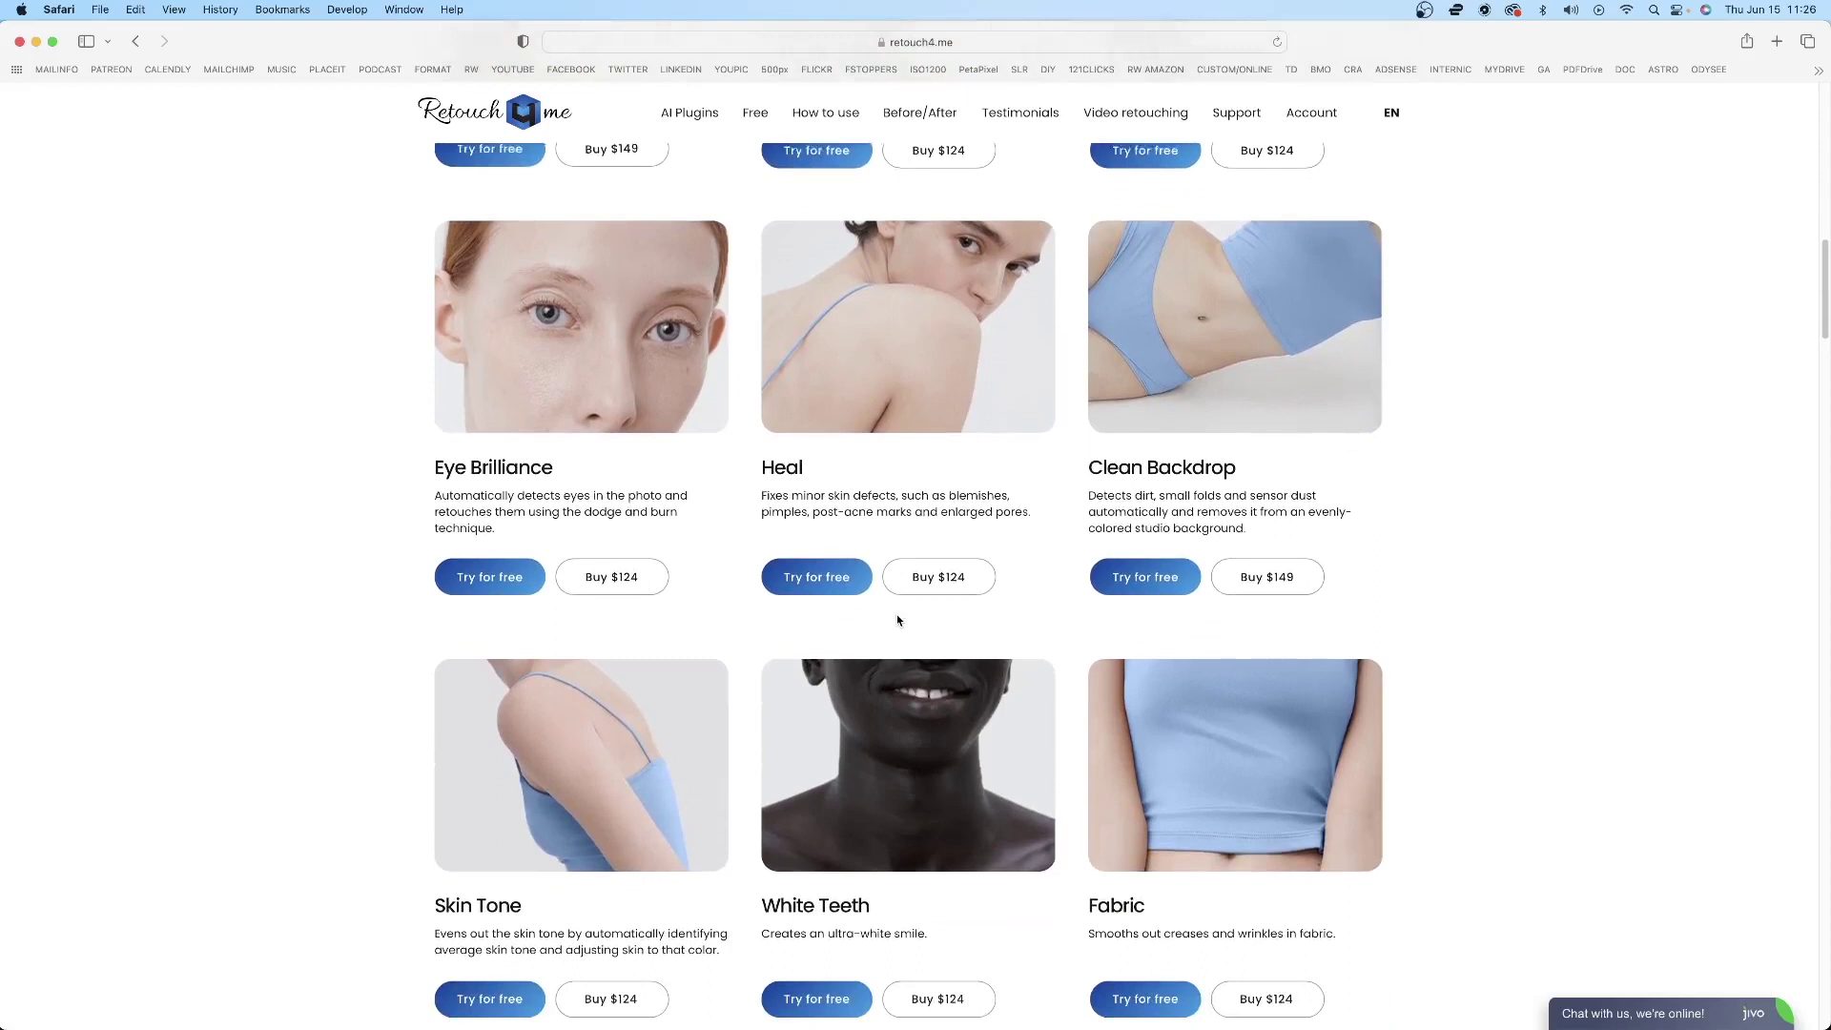
scroll(897, 620, "down", 3)
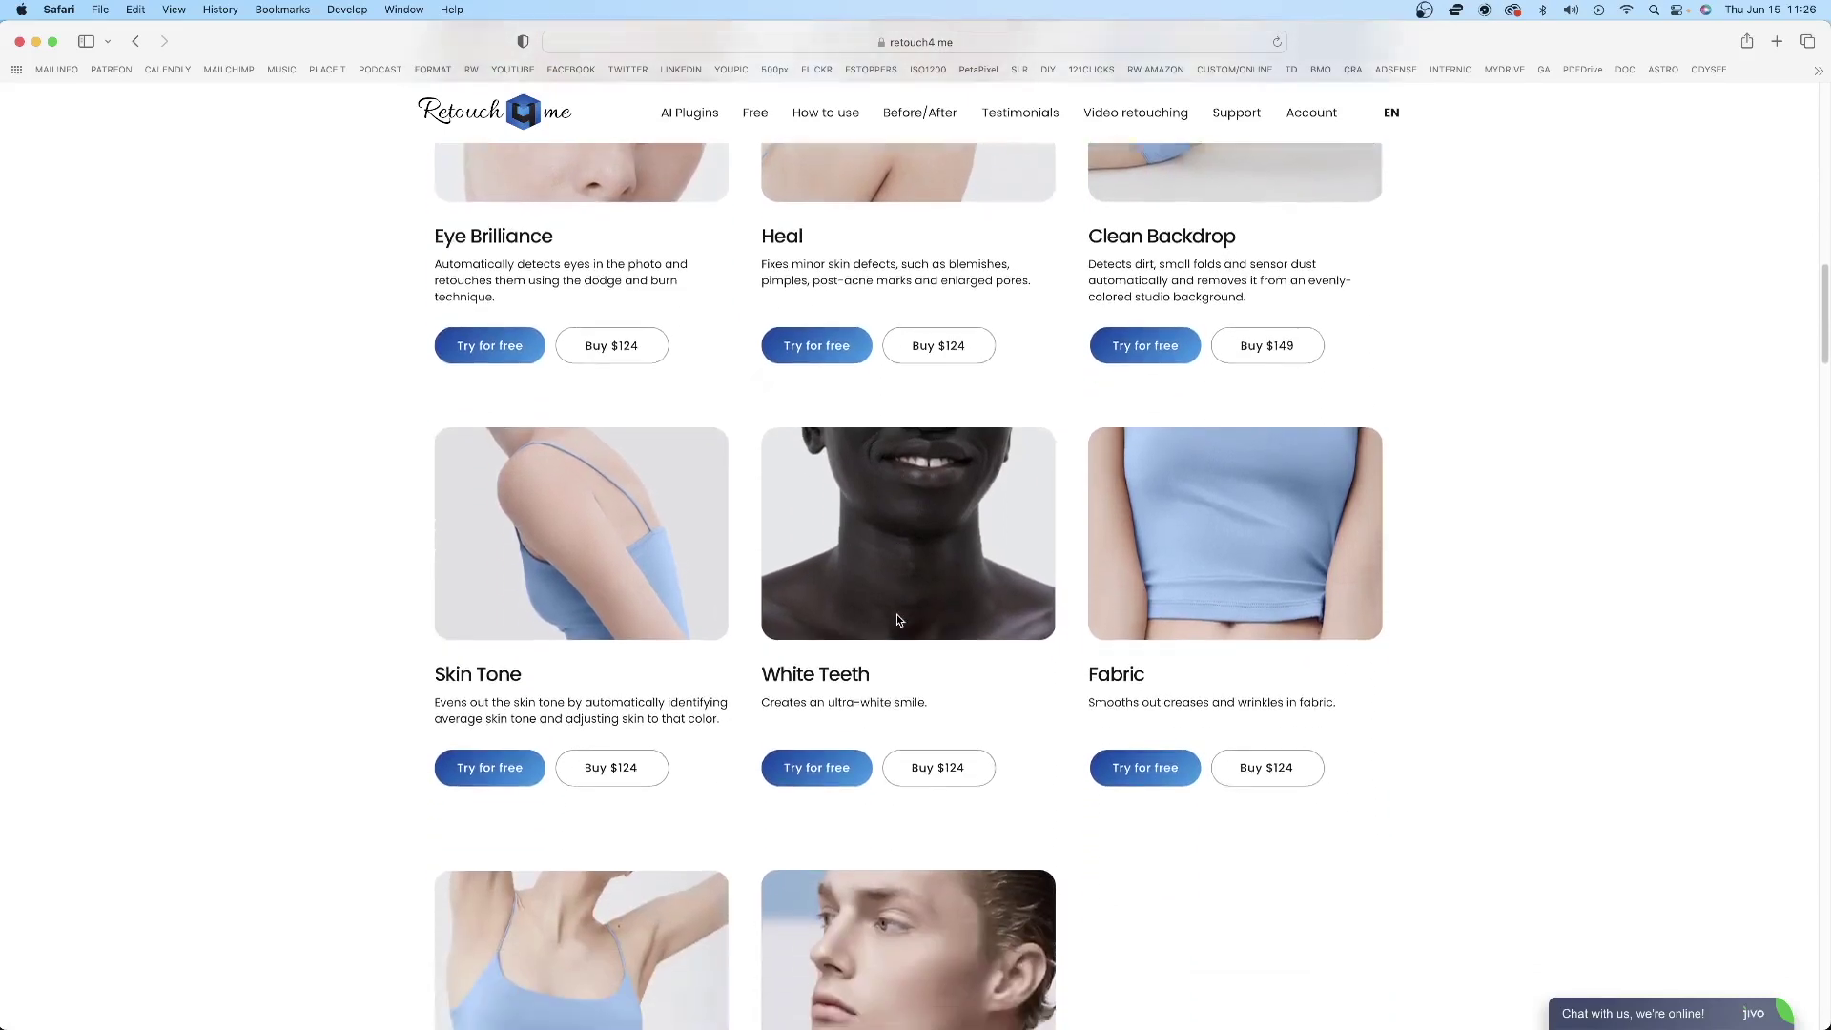
scroll(897, 620, "down", 1)
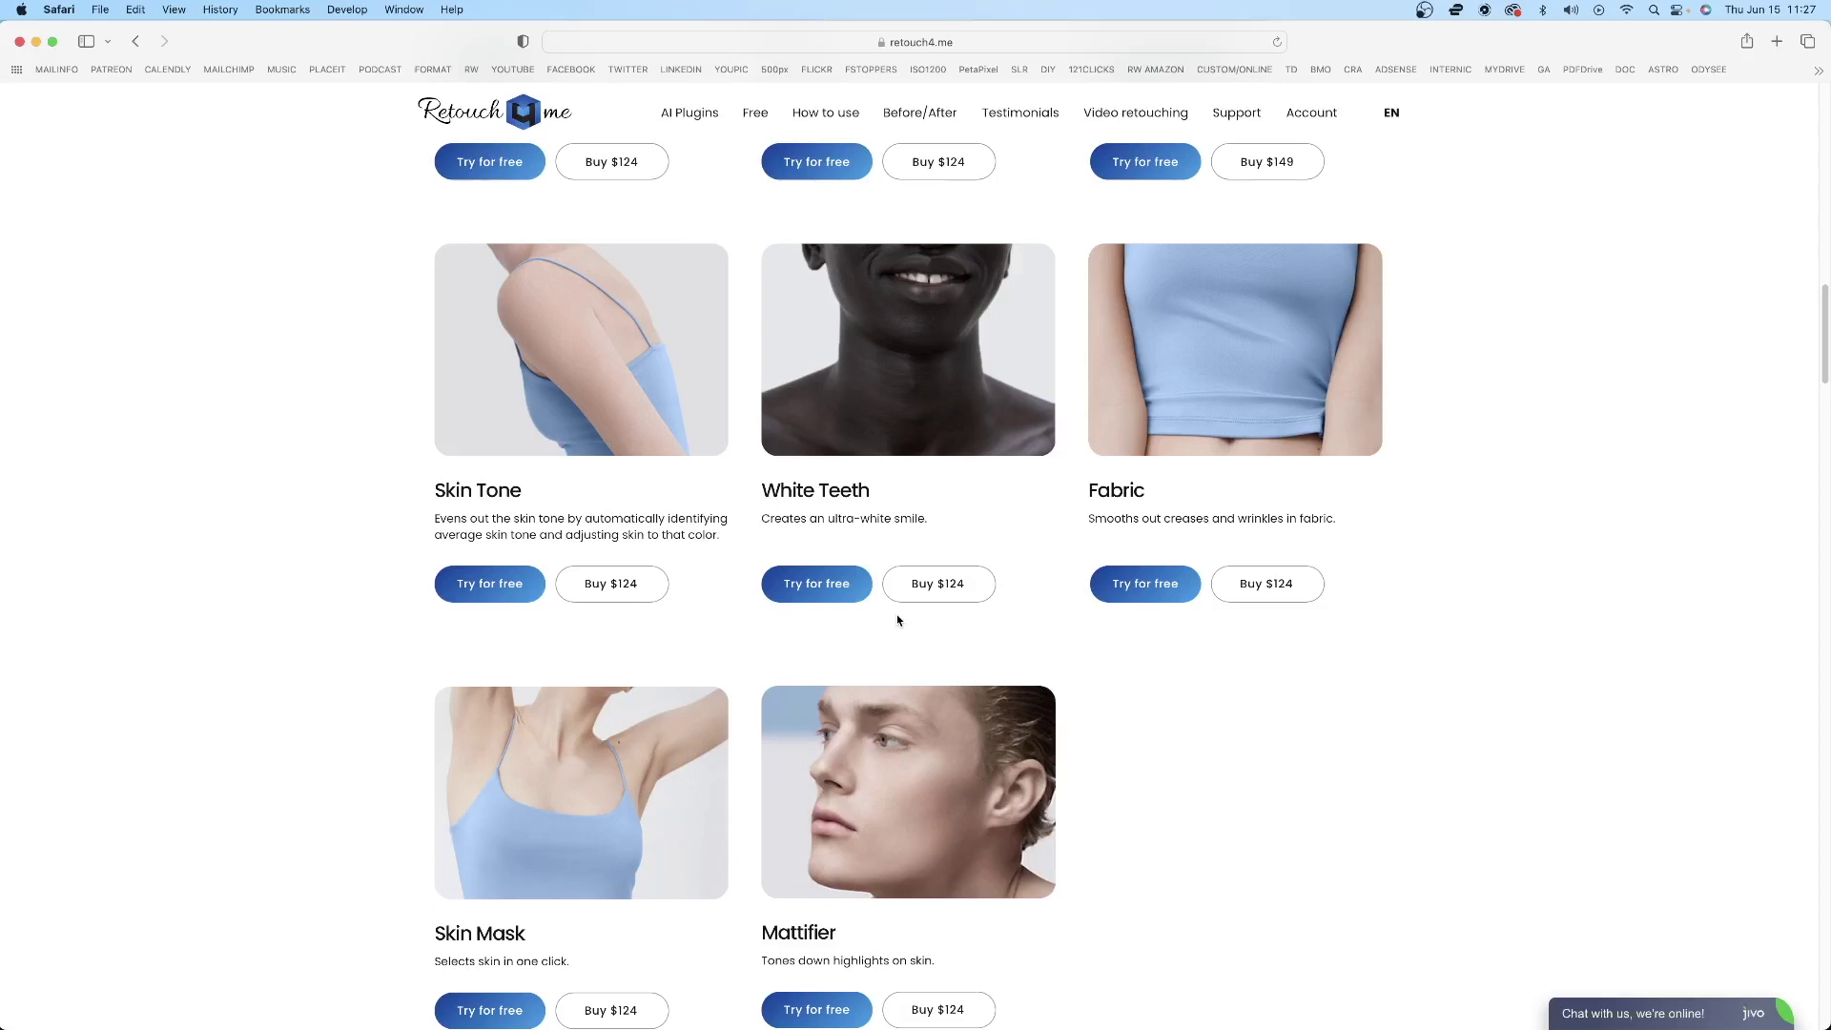
scroll(897, 620, "up", 20)
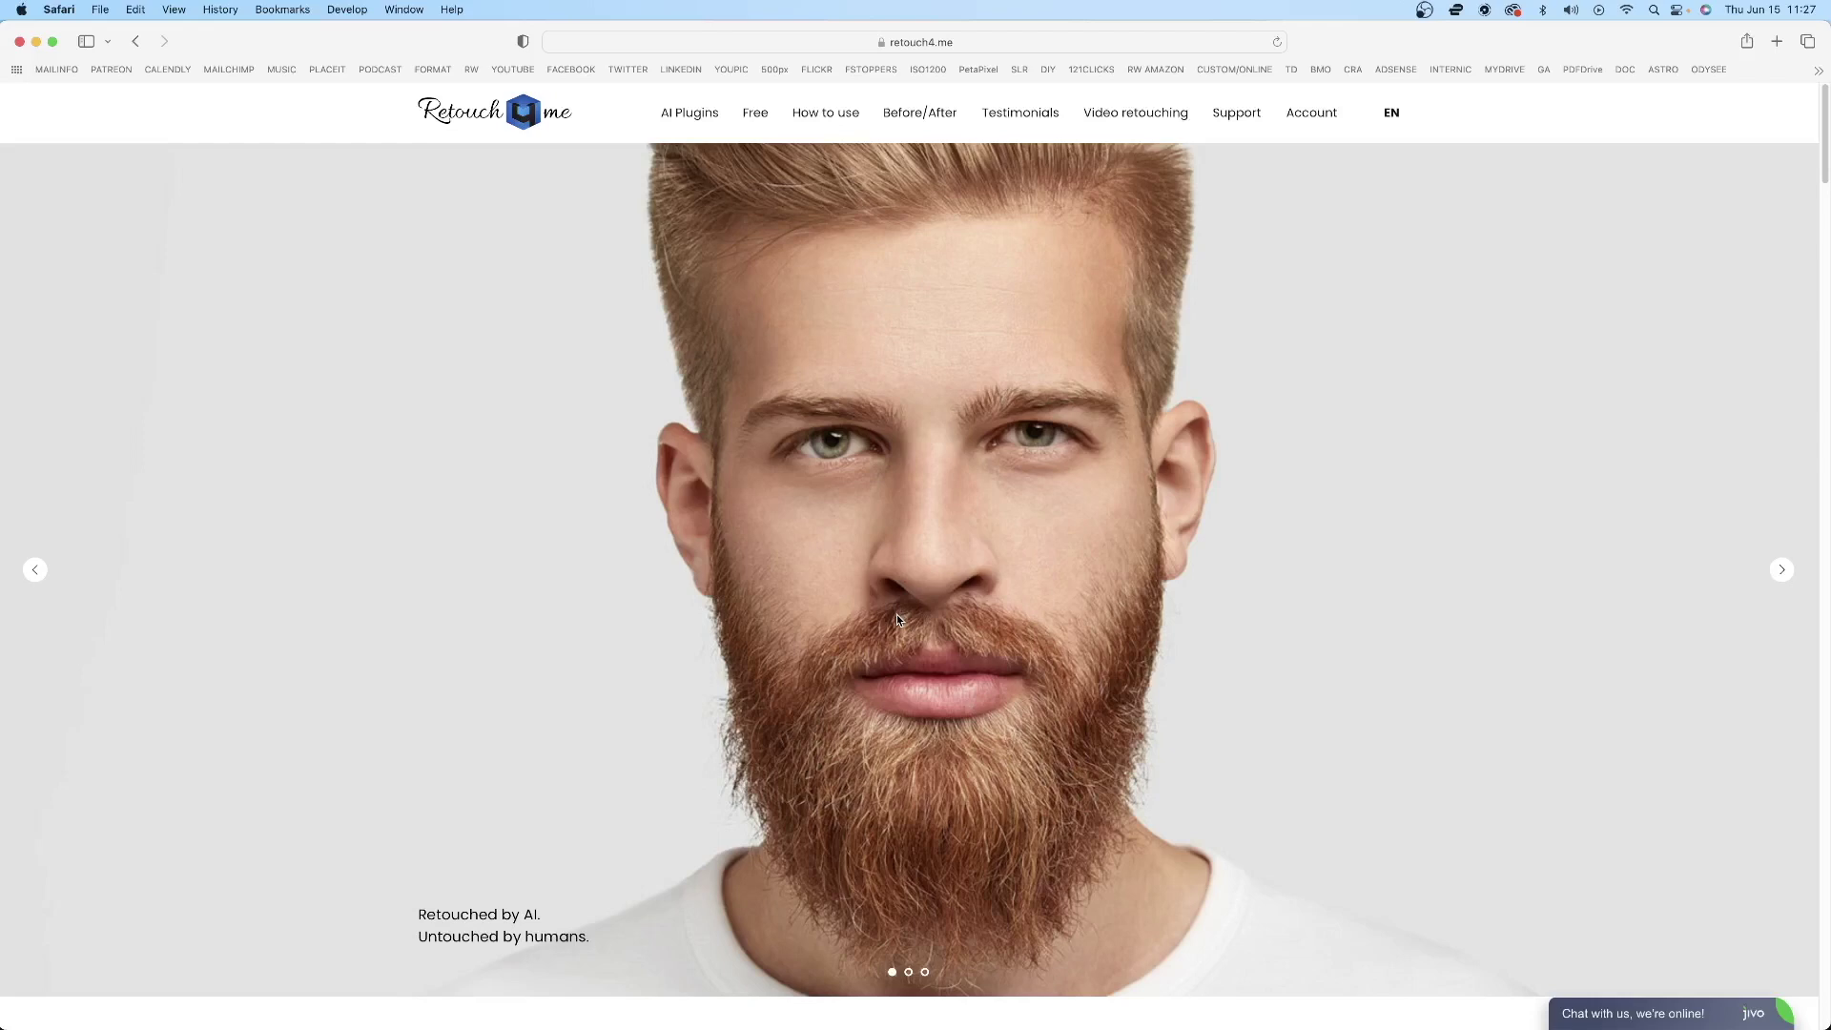
- Switch to Photoshop and look at the installed Retouch4me filters
key("super+Tab")
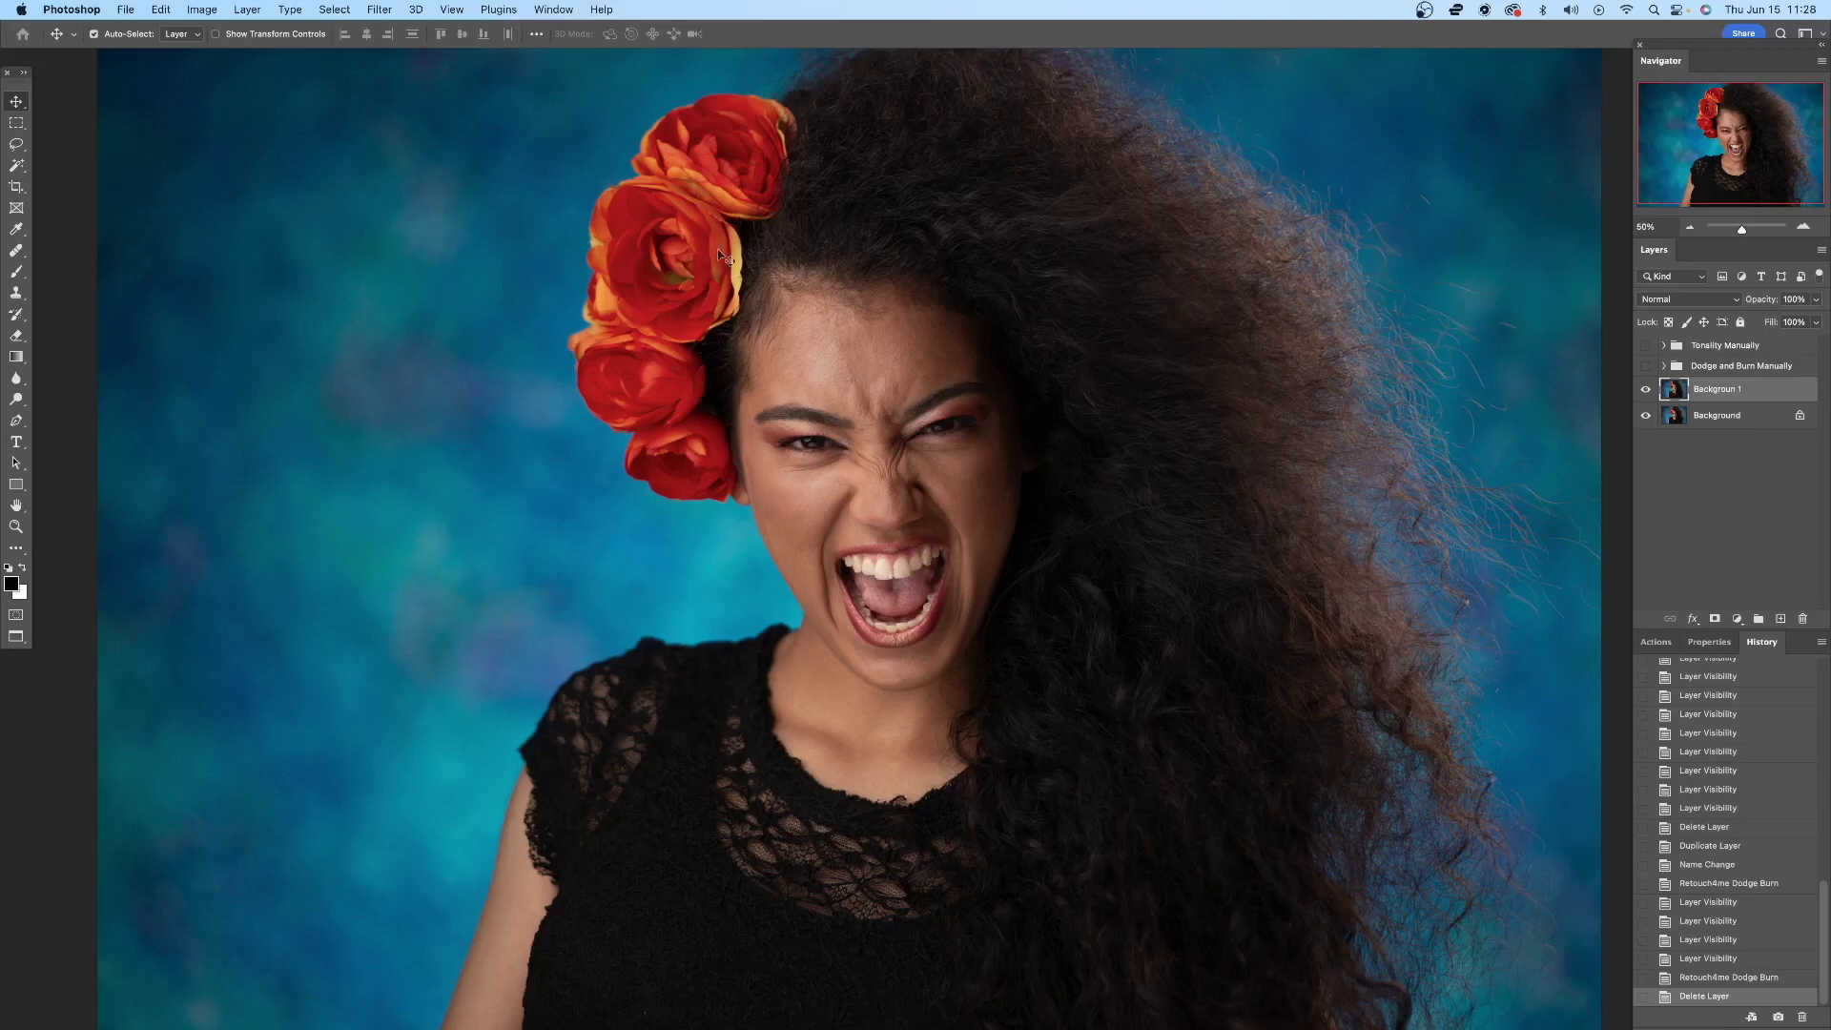
left_click(380, 10)
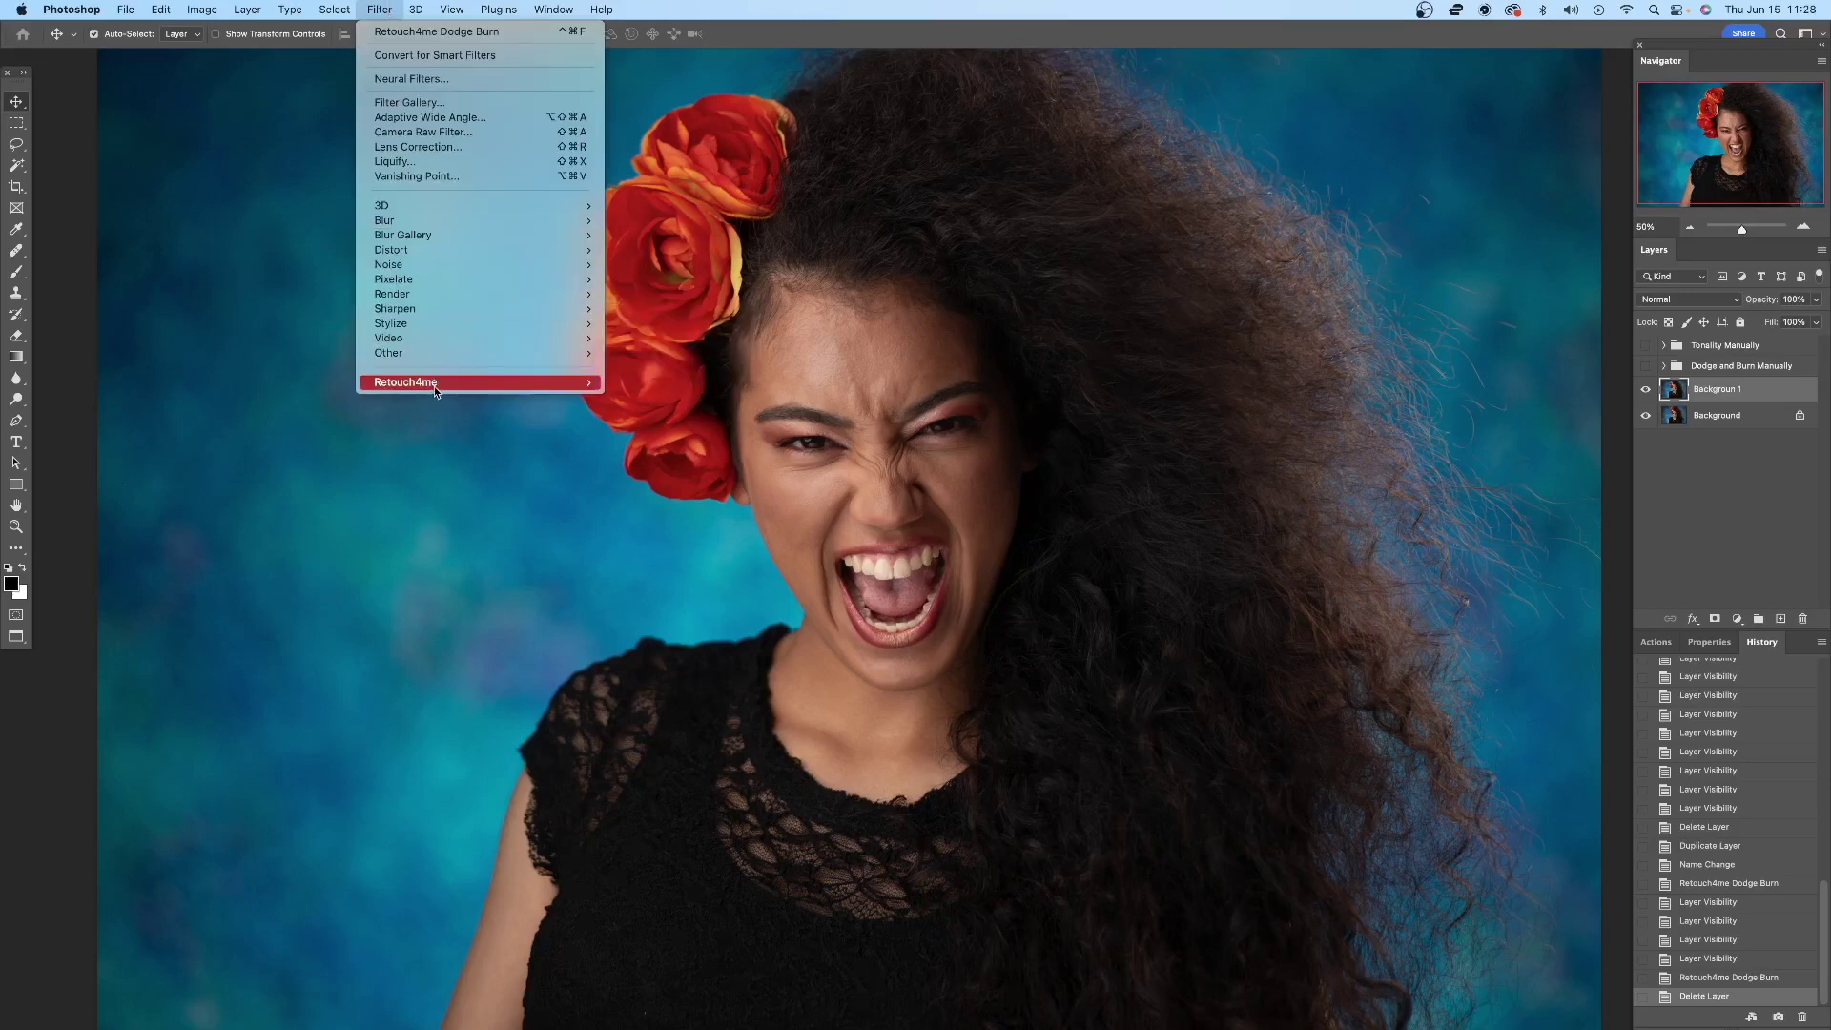
mouse_move(462, 384)
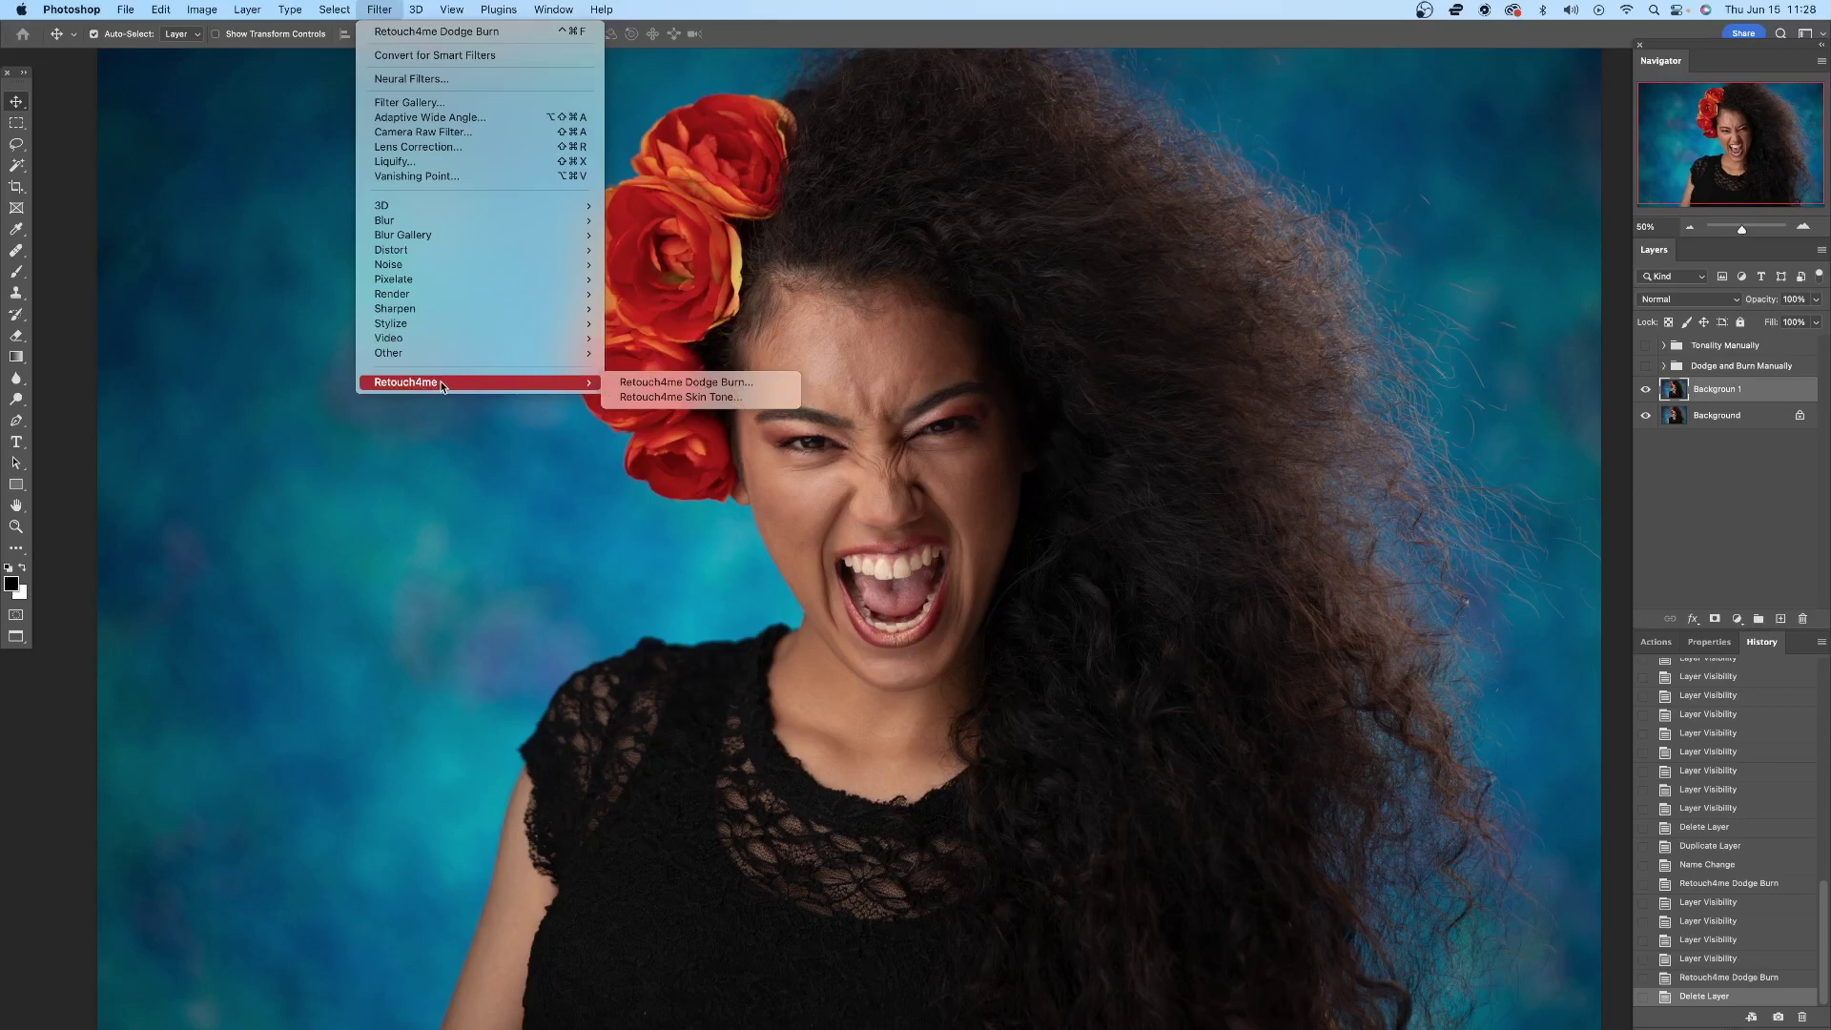
left_click(671, 384)
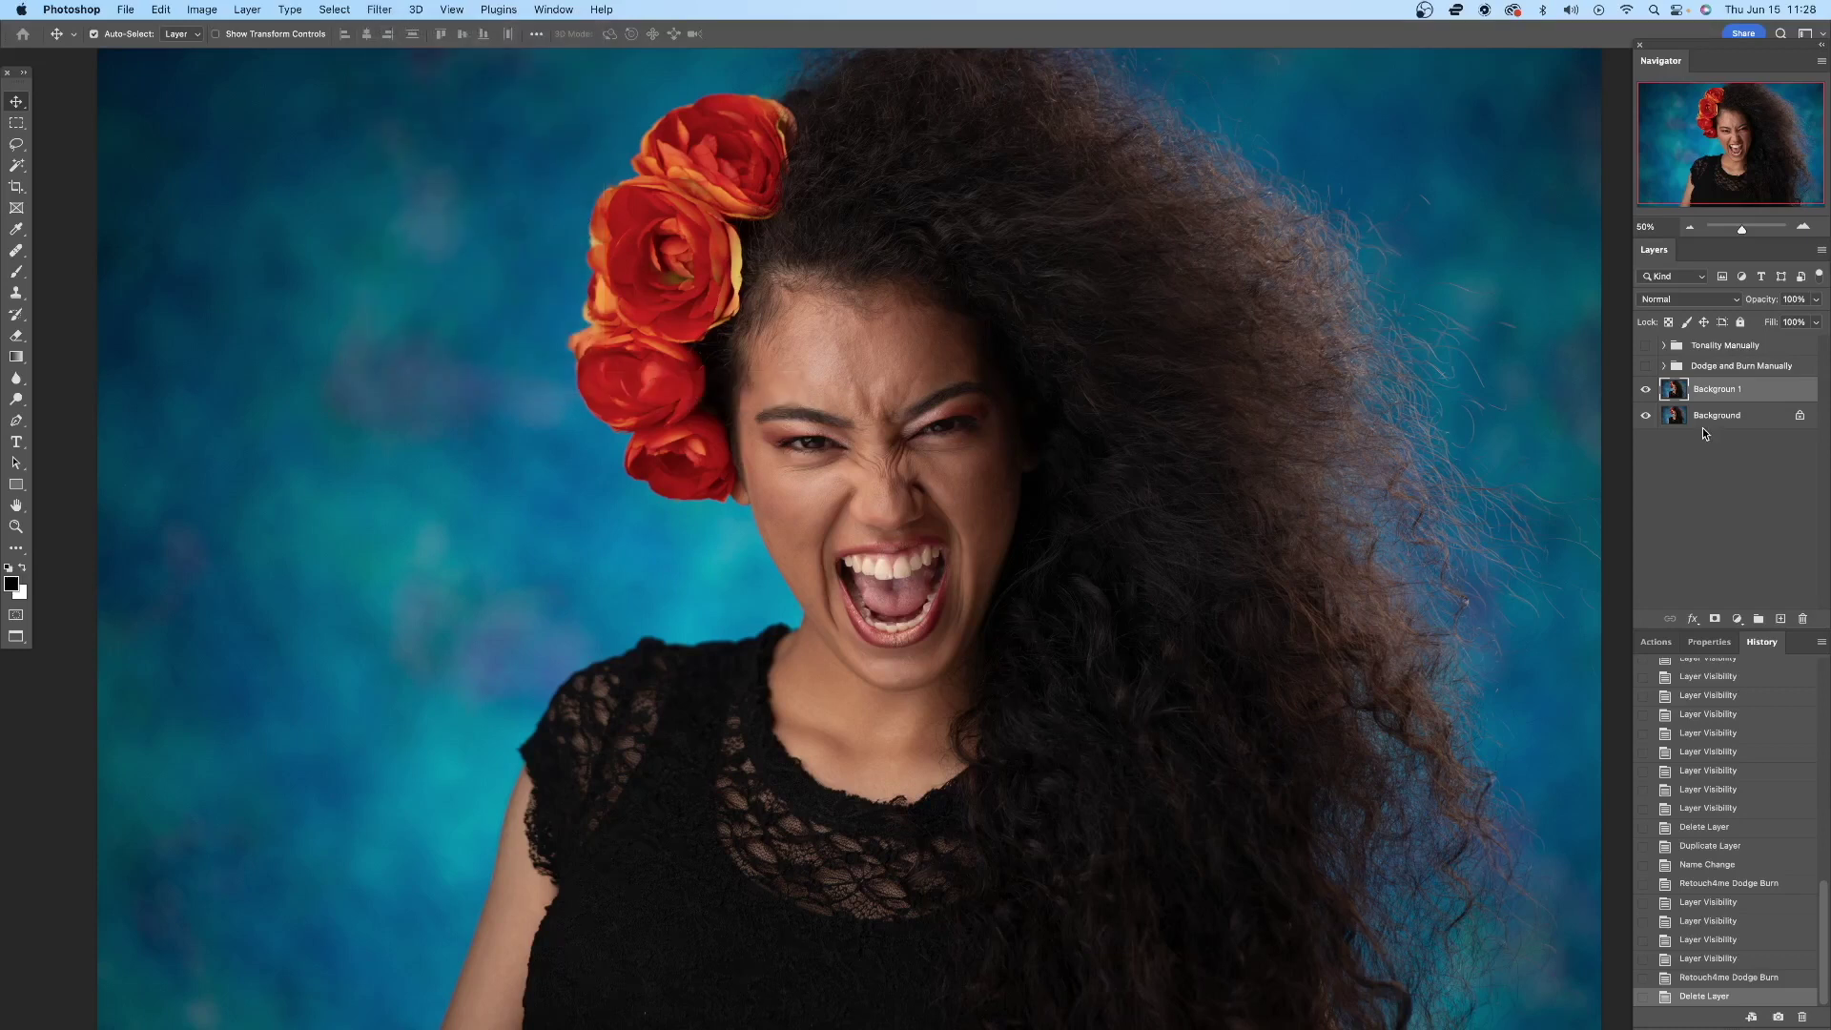
- Hide the Backgroun 1 layer, inspect the skin on the face at 100%, and show the layer again
left_click(1646, 391)
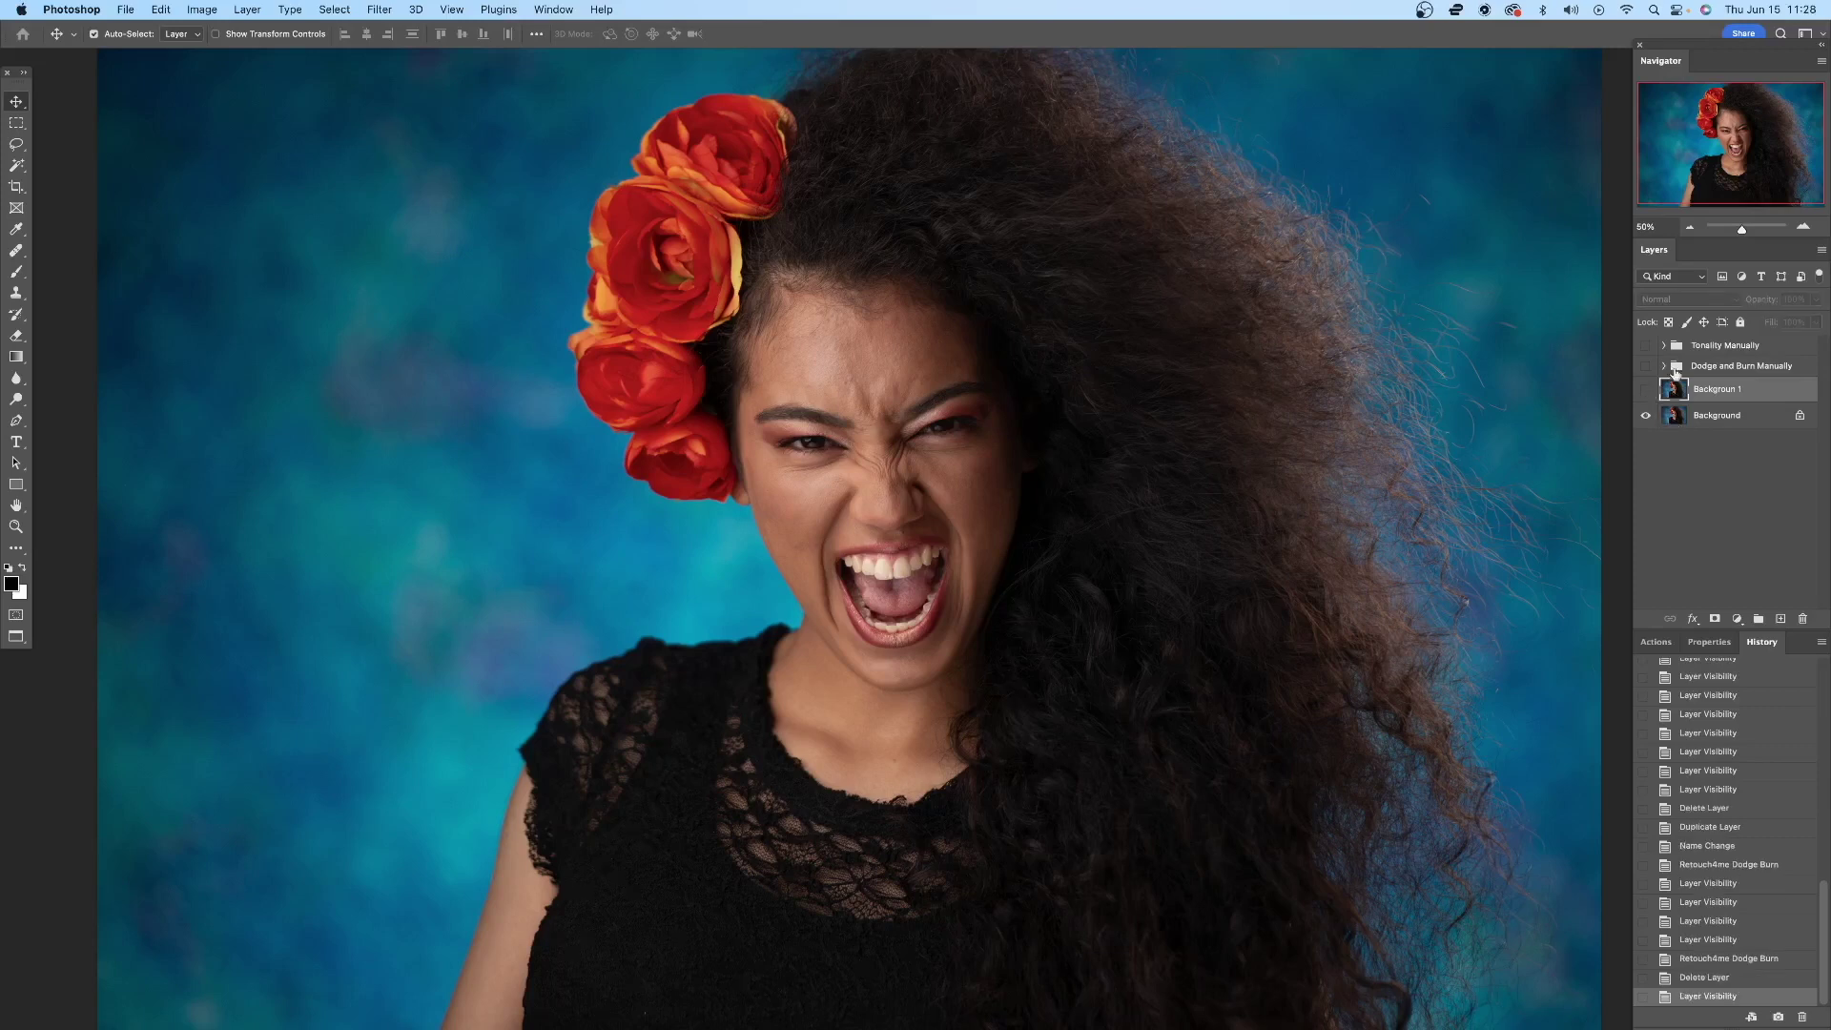
left_click(1803, 227)
left_click(1803, 227)
scroll(1502, 353, "up", 2)
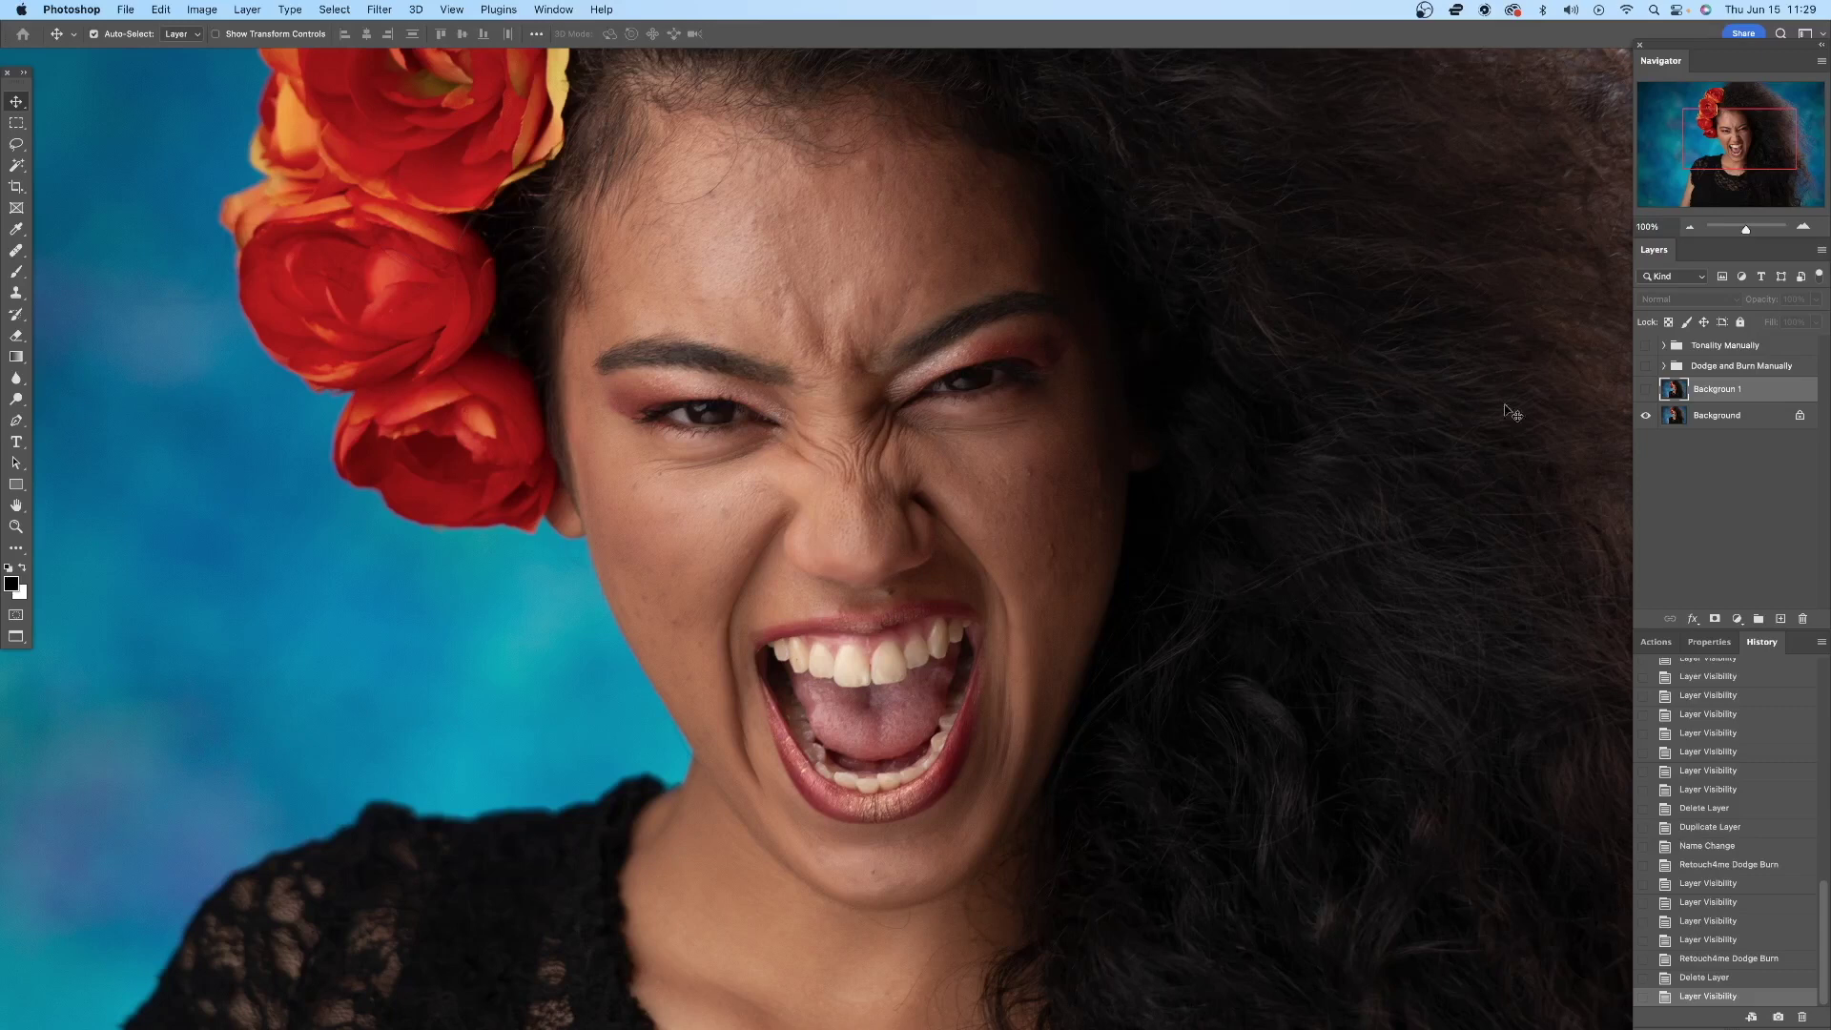
left_click(1645, 389)
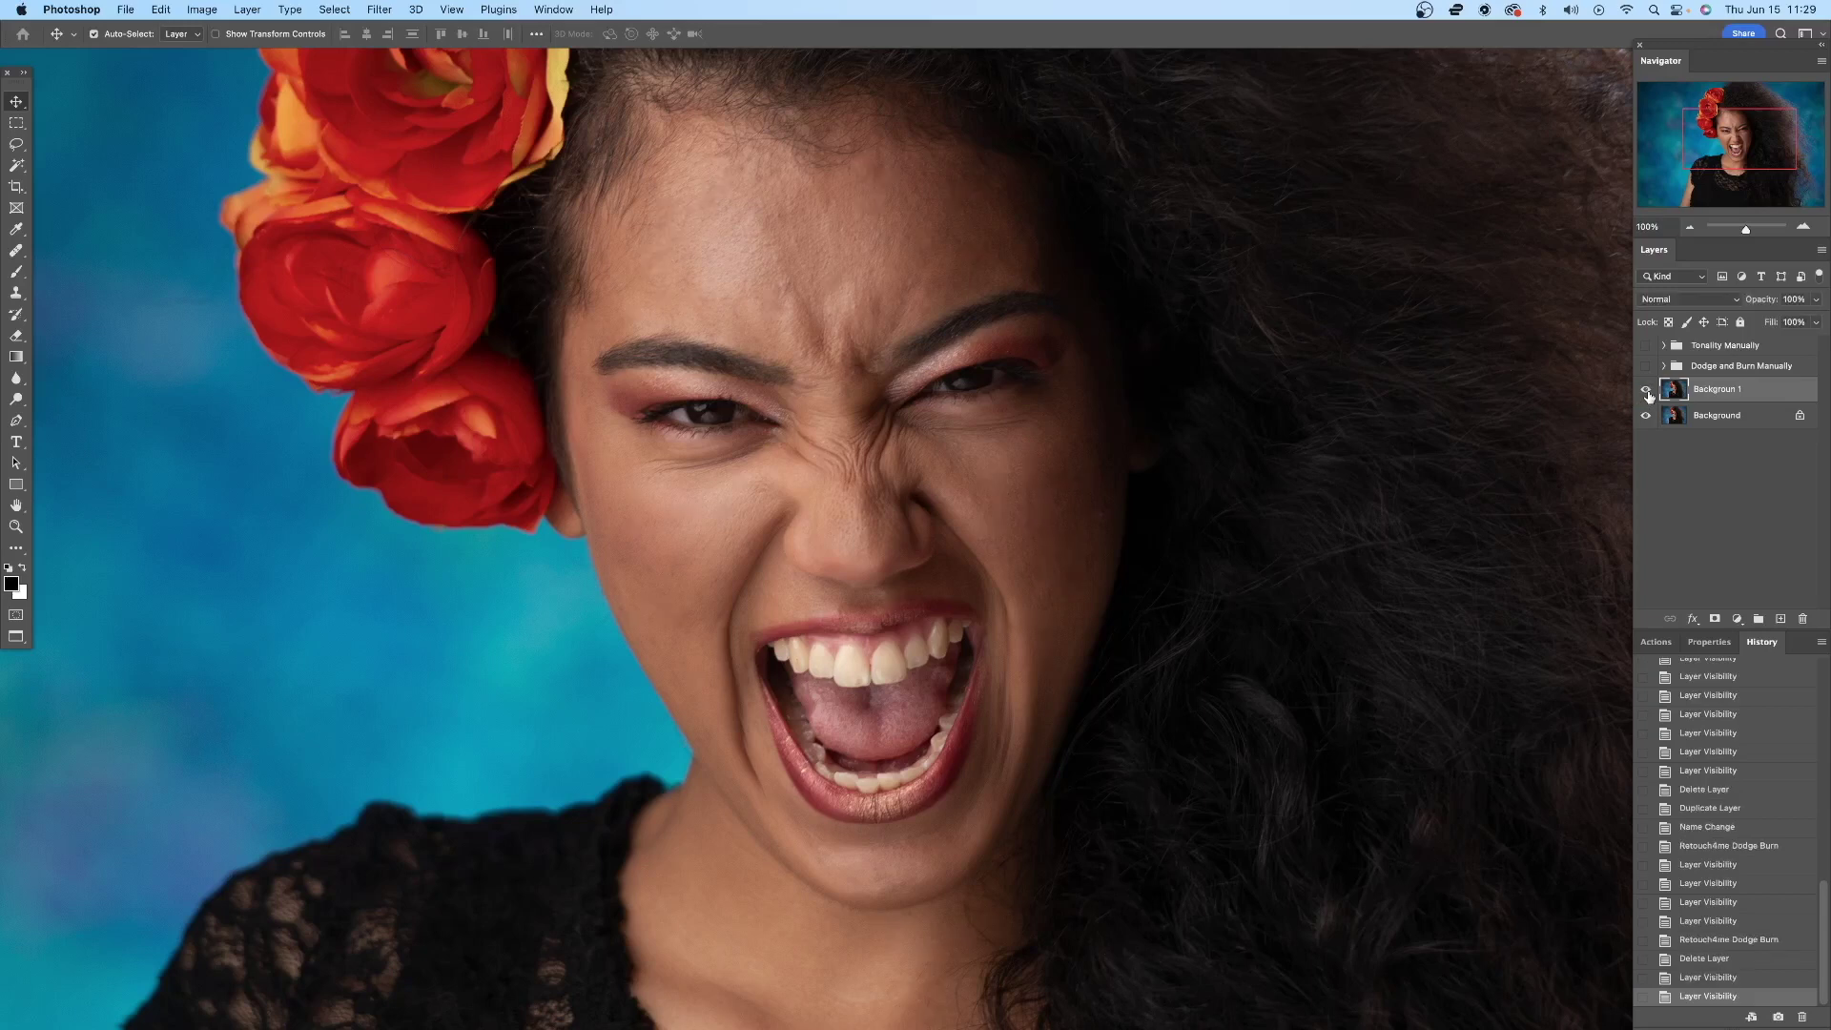
- Duplicate the Backgroun 1 layer and rename the copy D&B AI
left_click_drag(1717, 398, 1779, 618)
double_click(1758, 389)
type("D&")
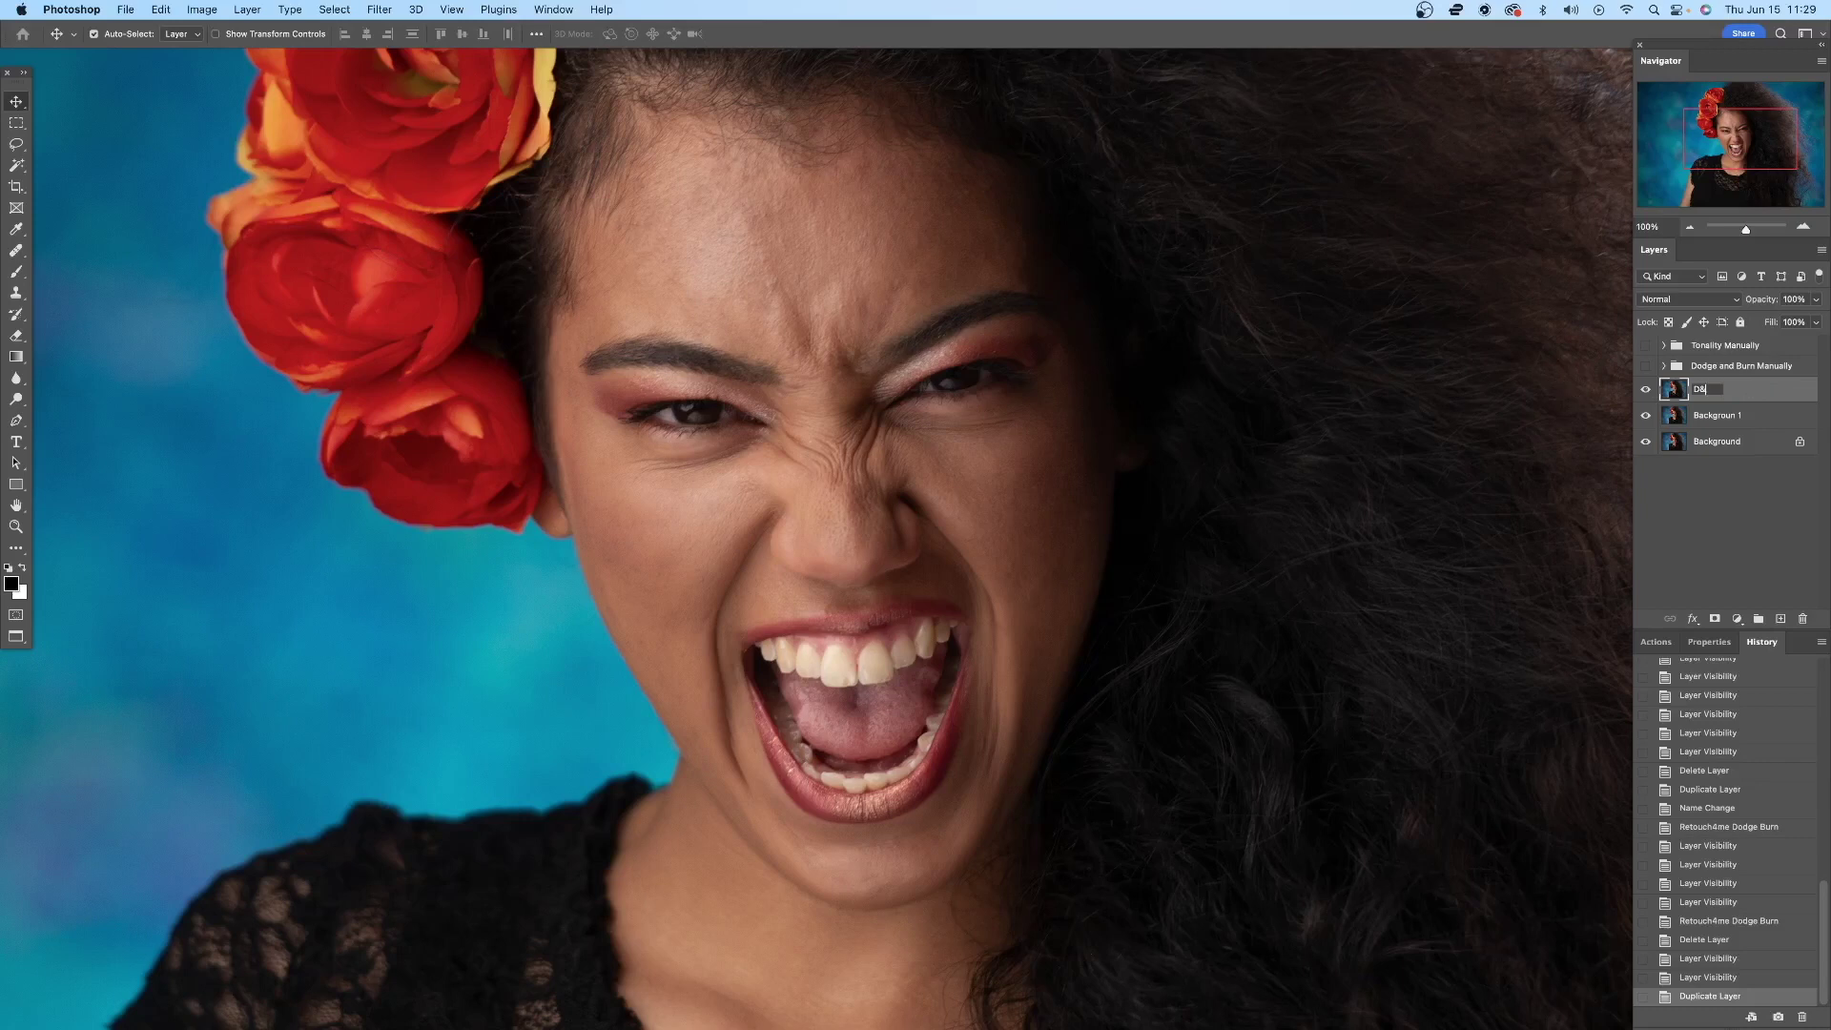
type("B AI")
key("Return")
left_click(1727, 393)
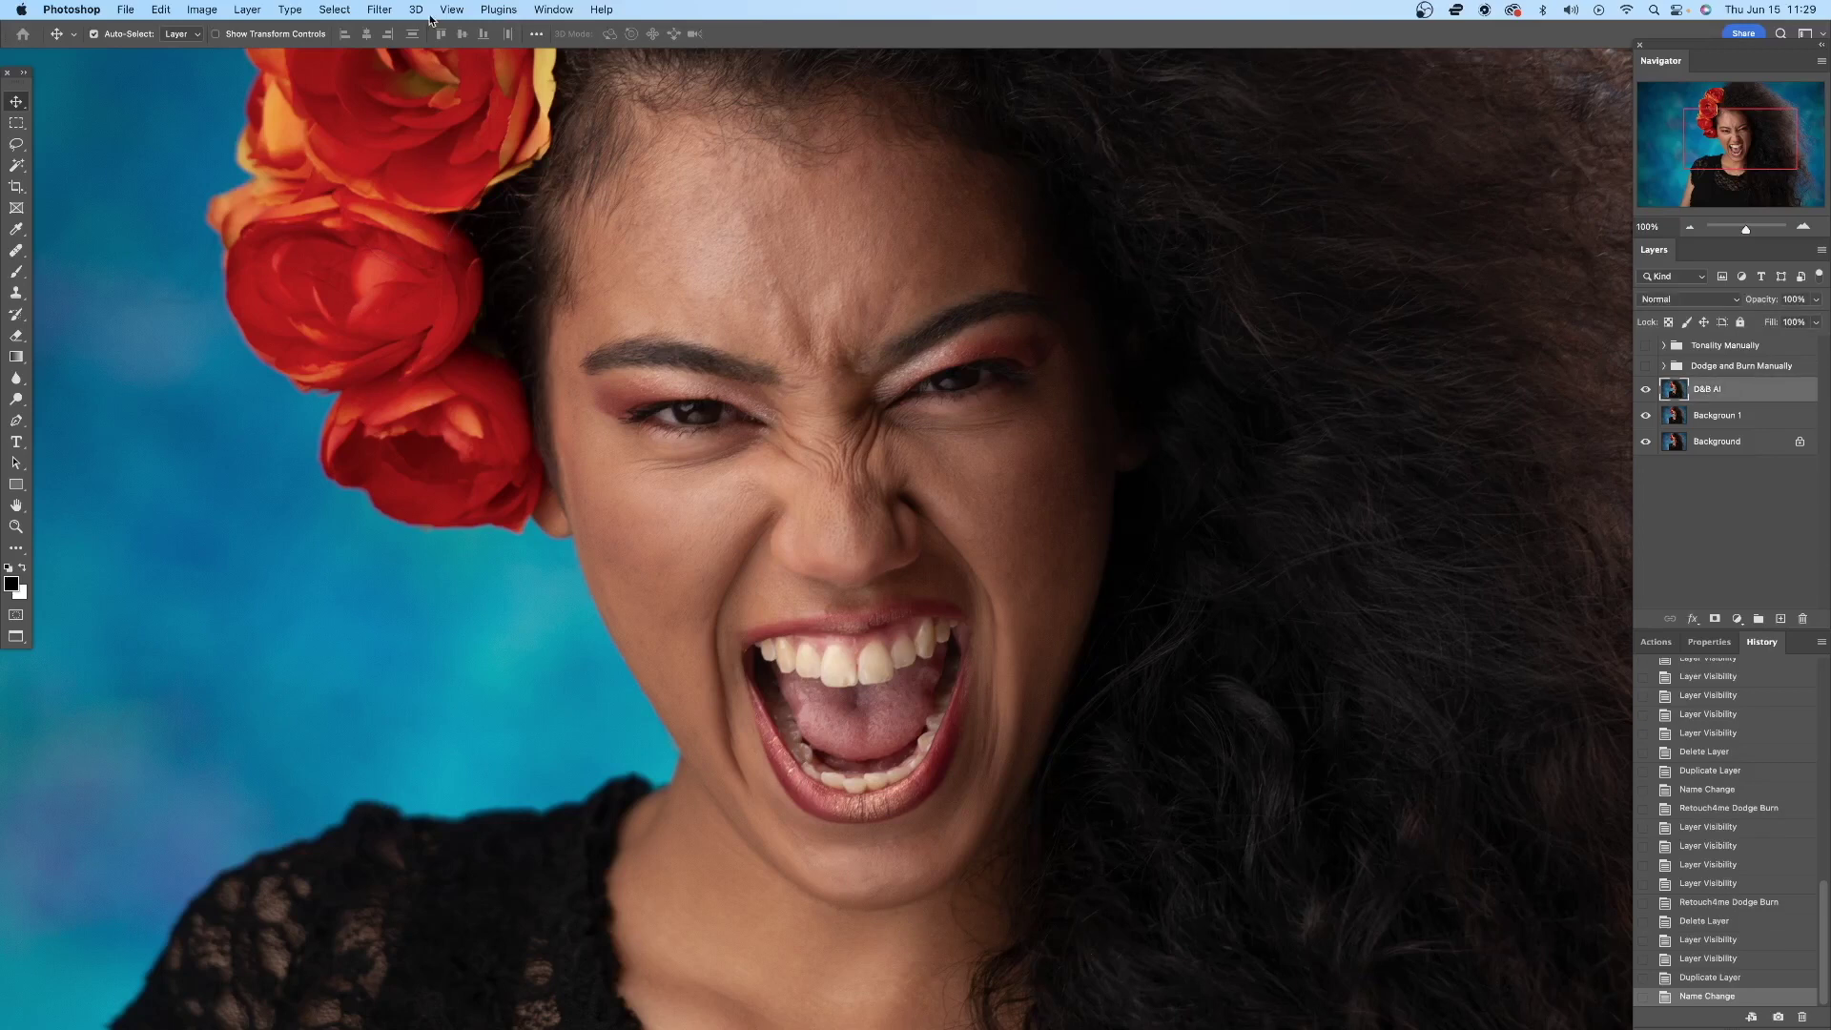
- Apply the Retouch4me Dodge Burn filter to the D&B AI layer with its default settings
left_click(382, 10)
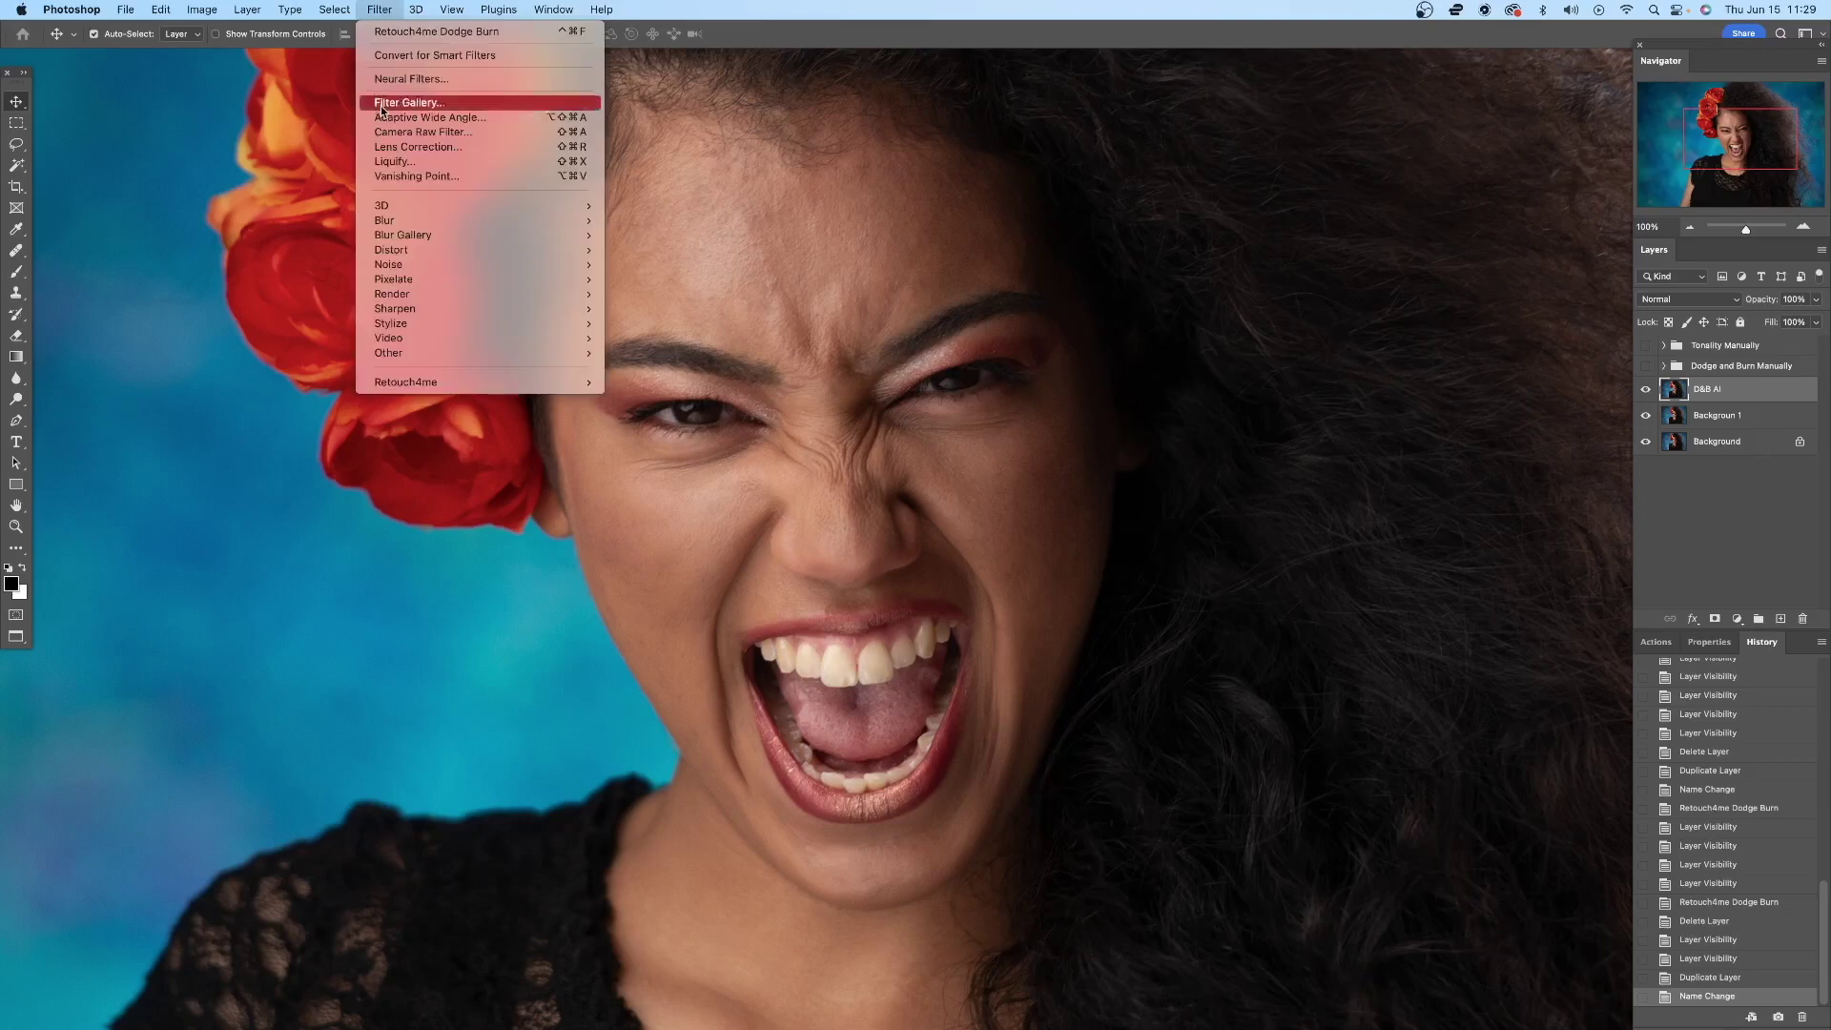
mouse_move(385, 379)
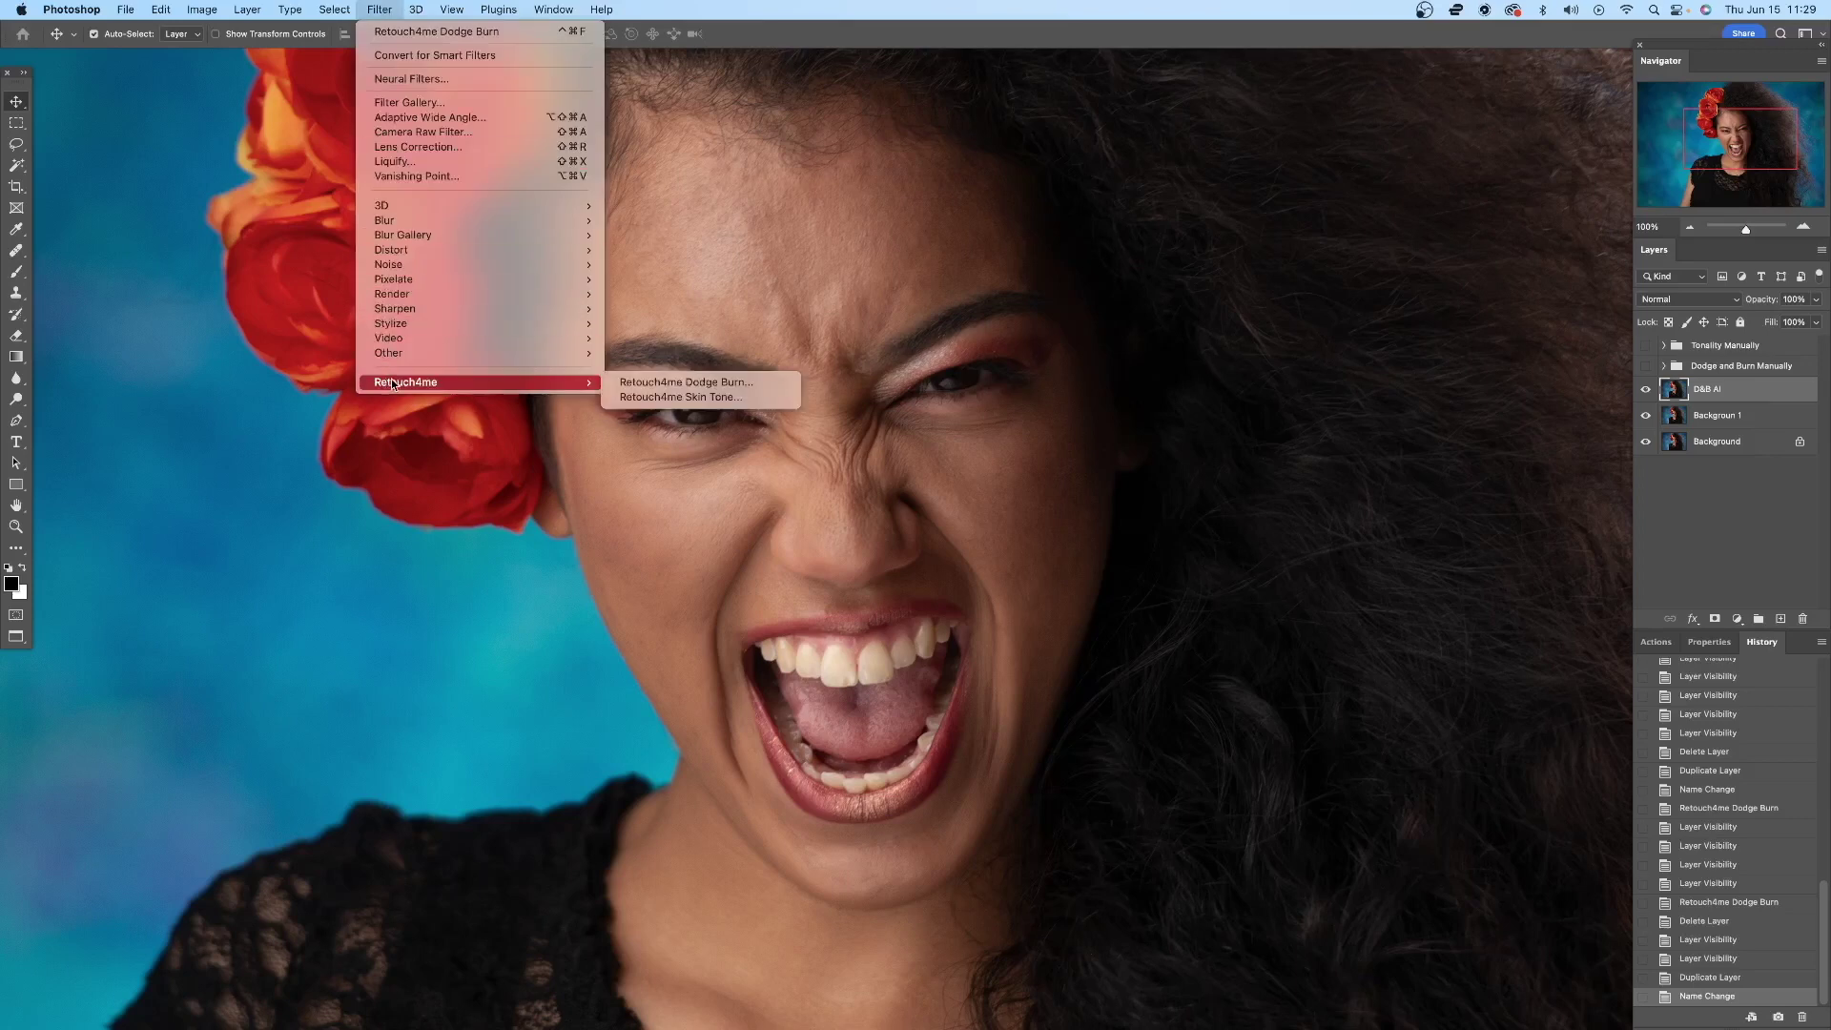
left_click(635, 382)
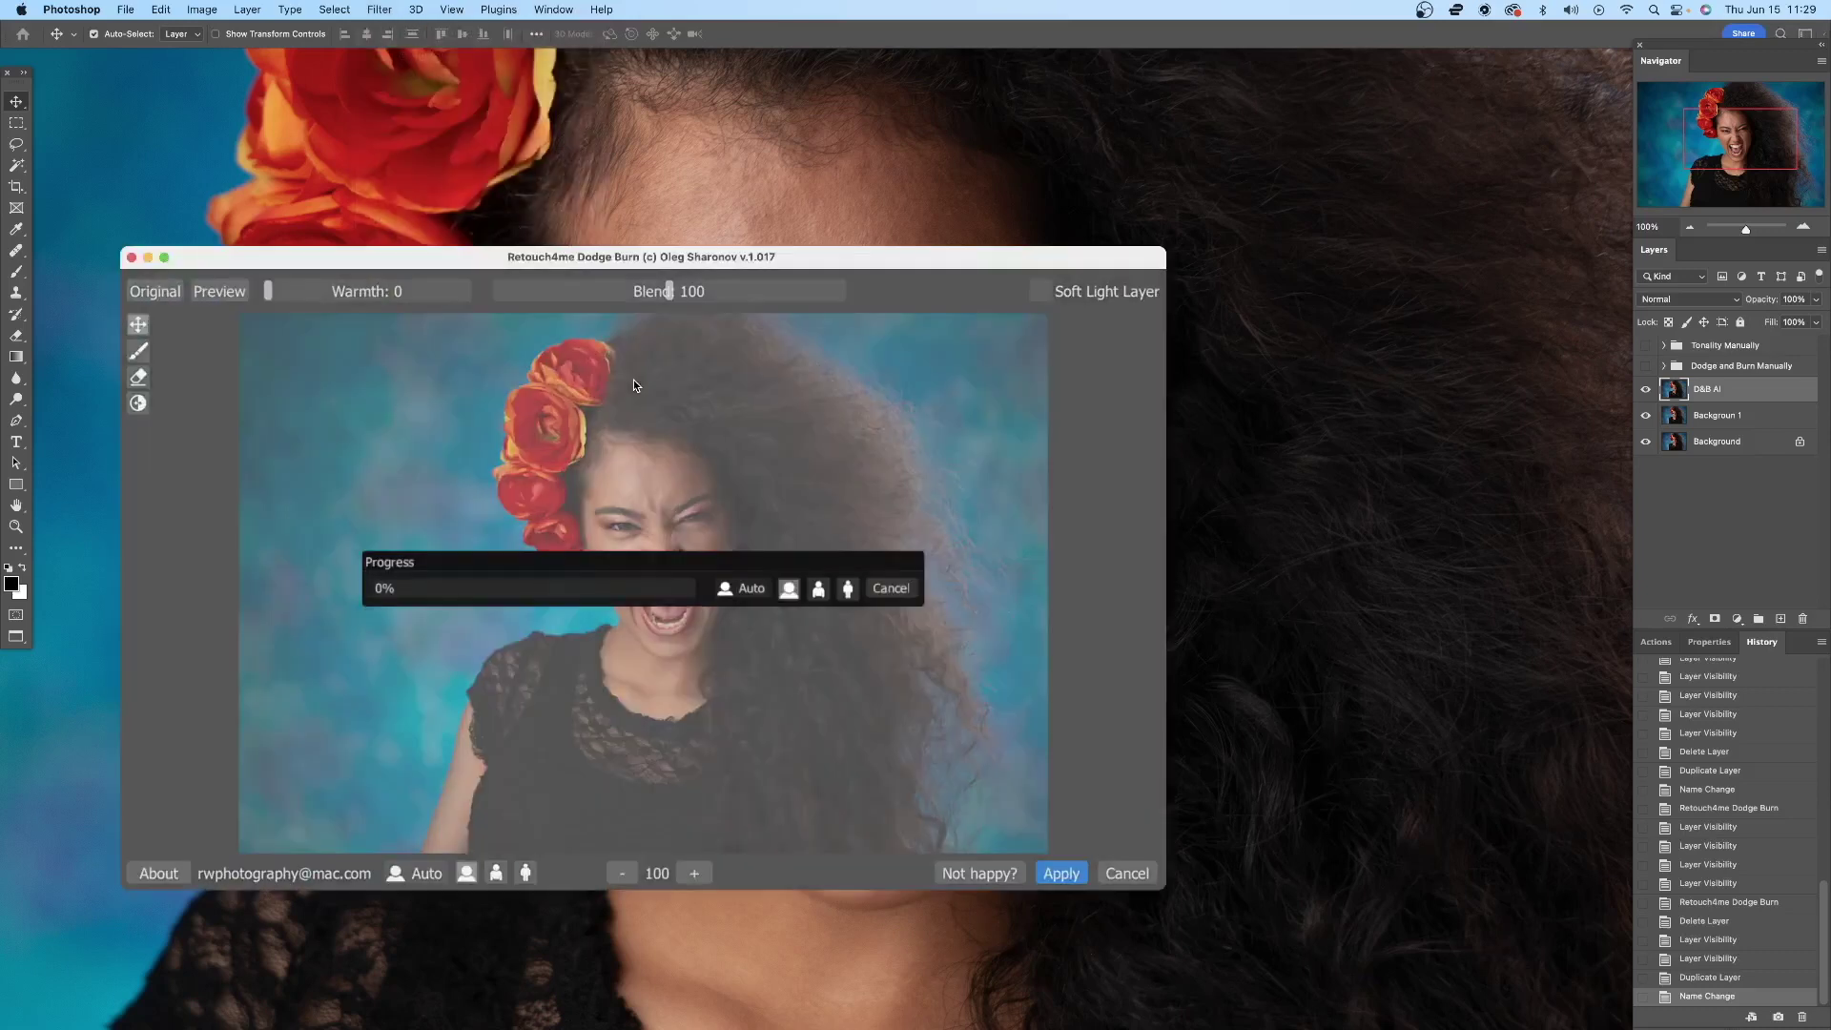
left_click_drag(809, 264, 939, 141)
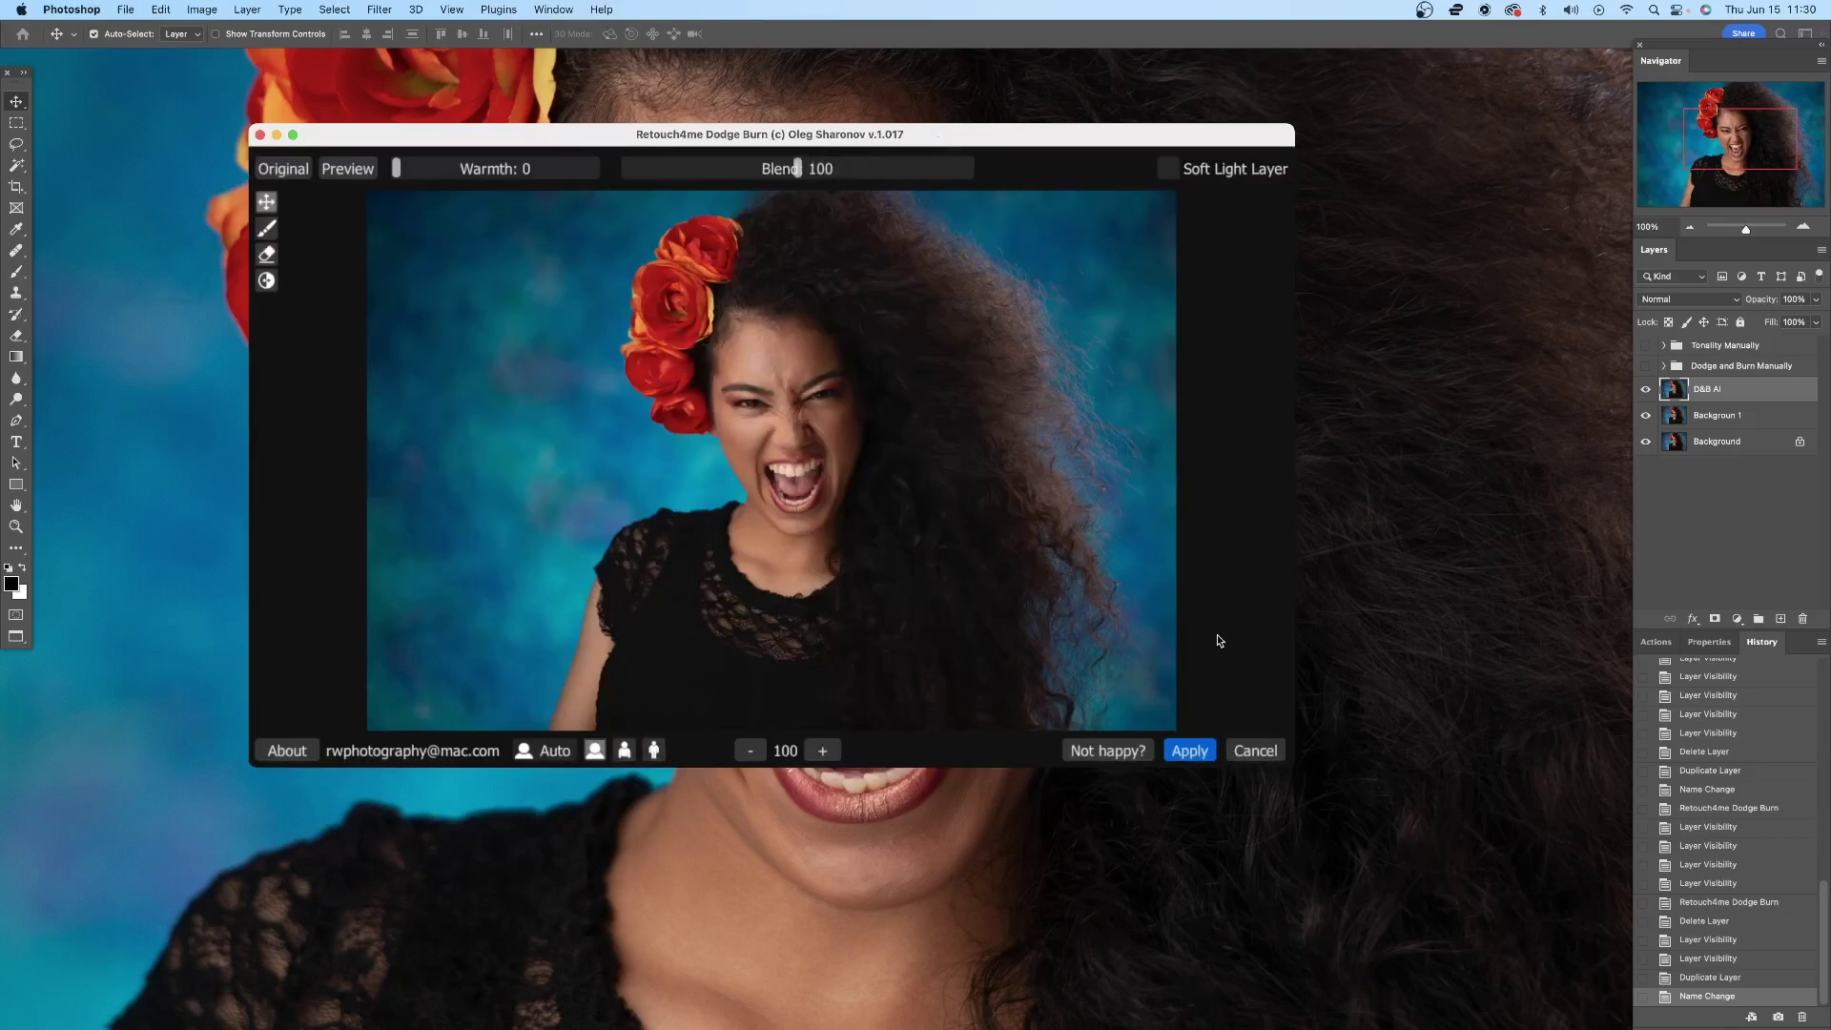
left_click(1189, 752)
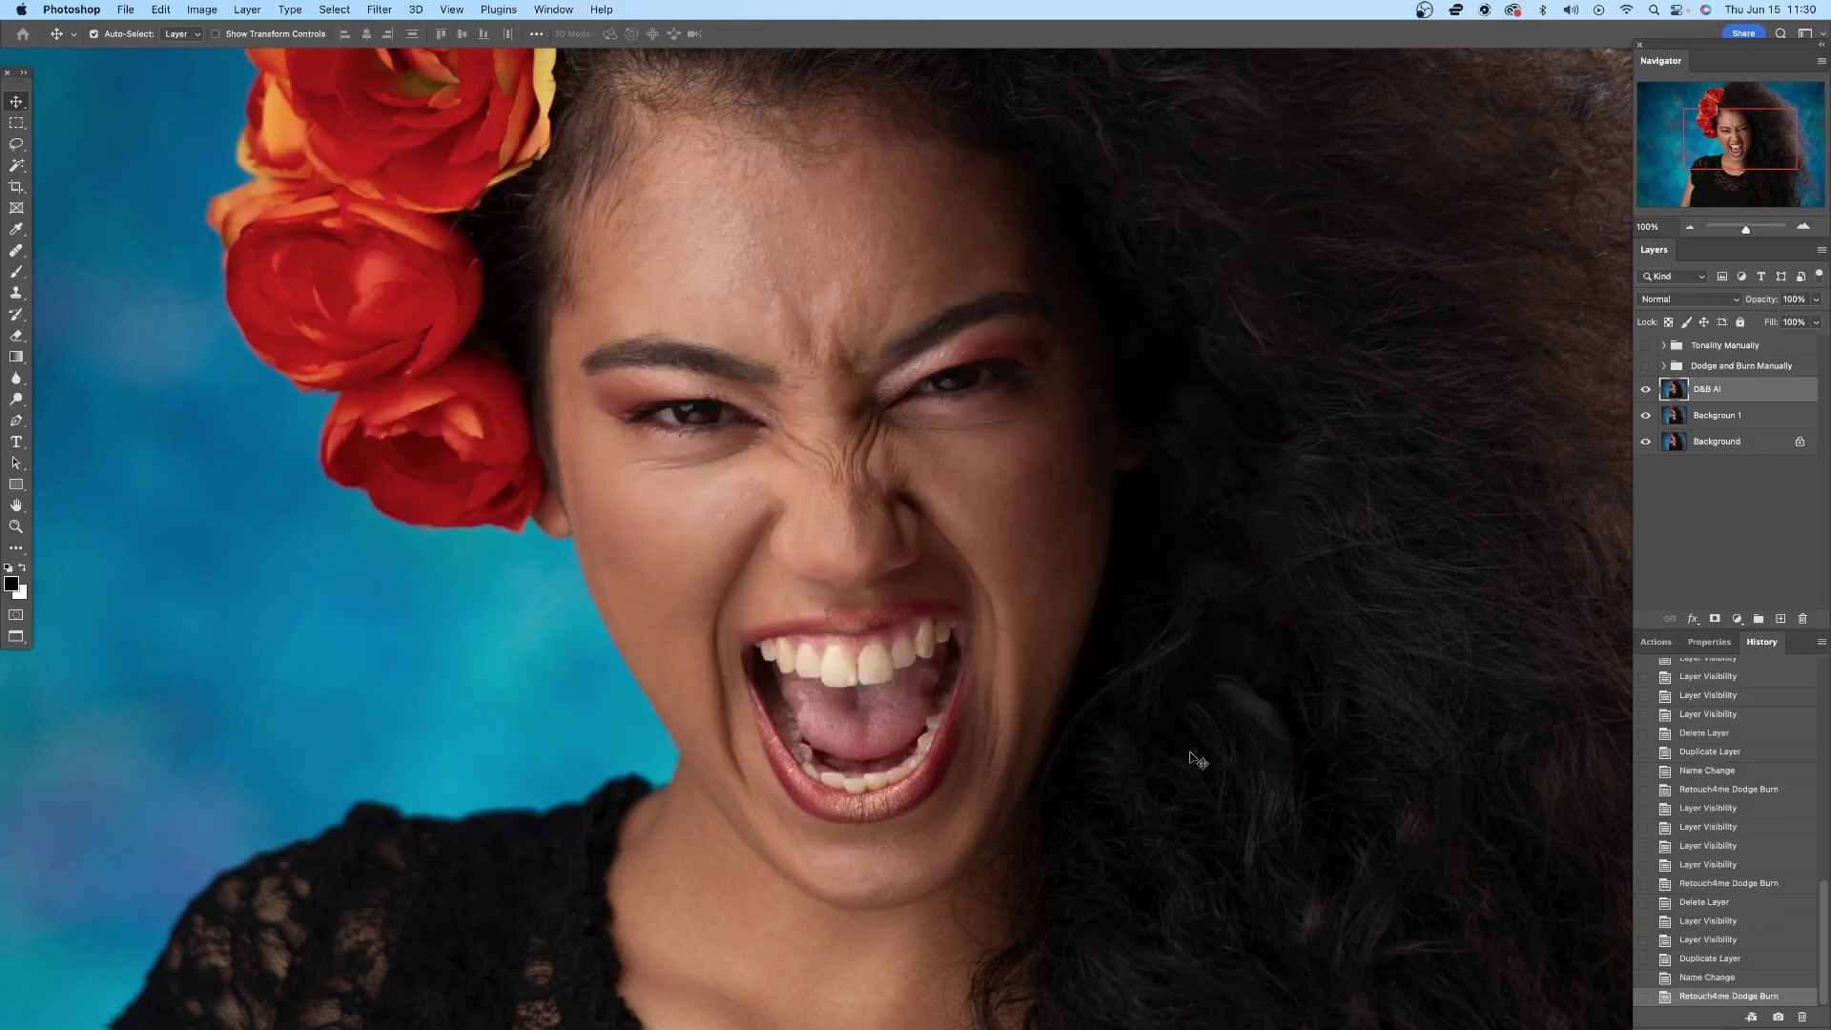
- Compare the face with and without the D&B AI layer at 100%
scroll(1182, 677, "up", 2)
scroll(1183, 677, "right", 2)
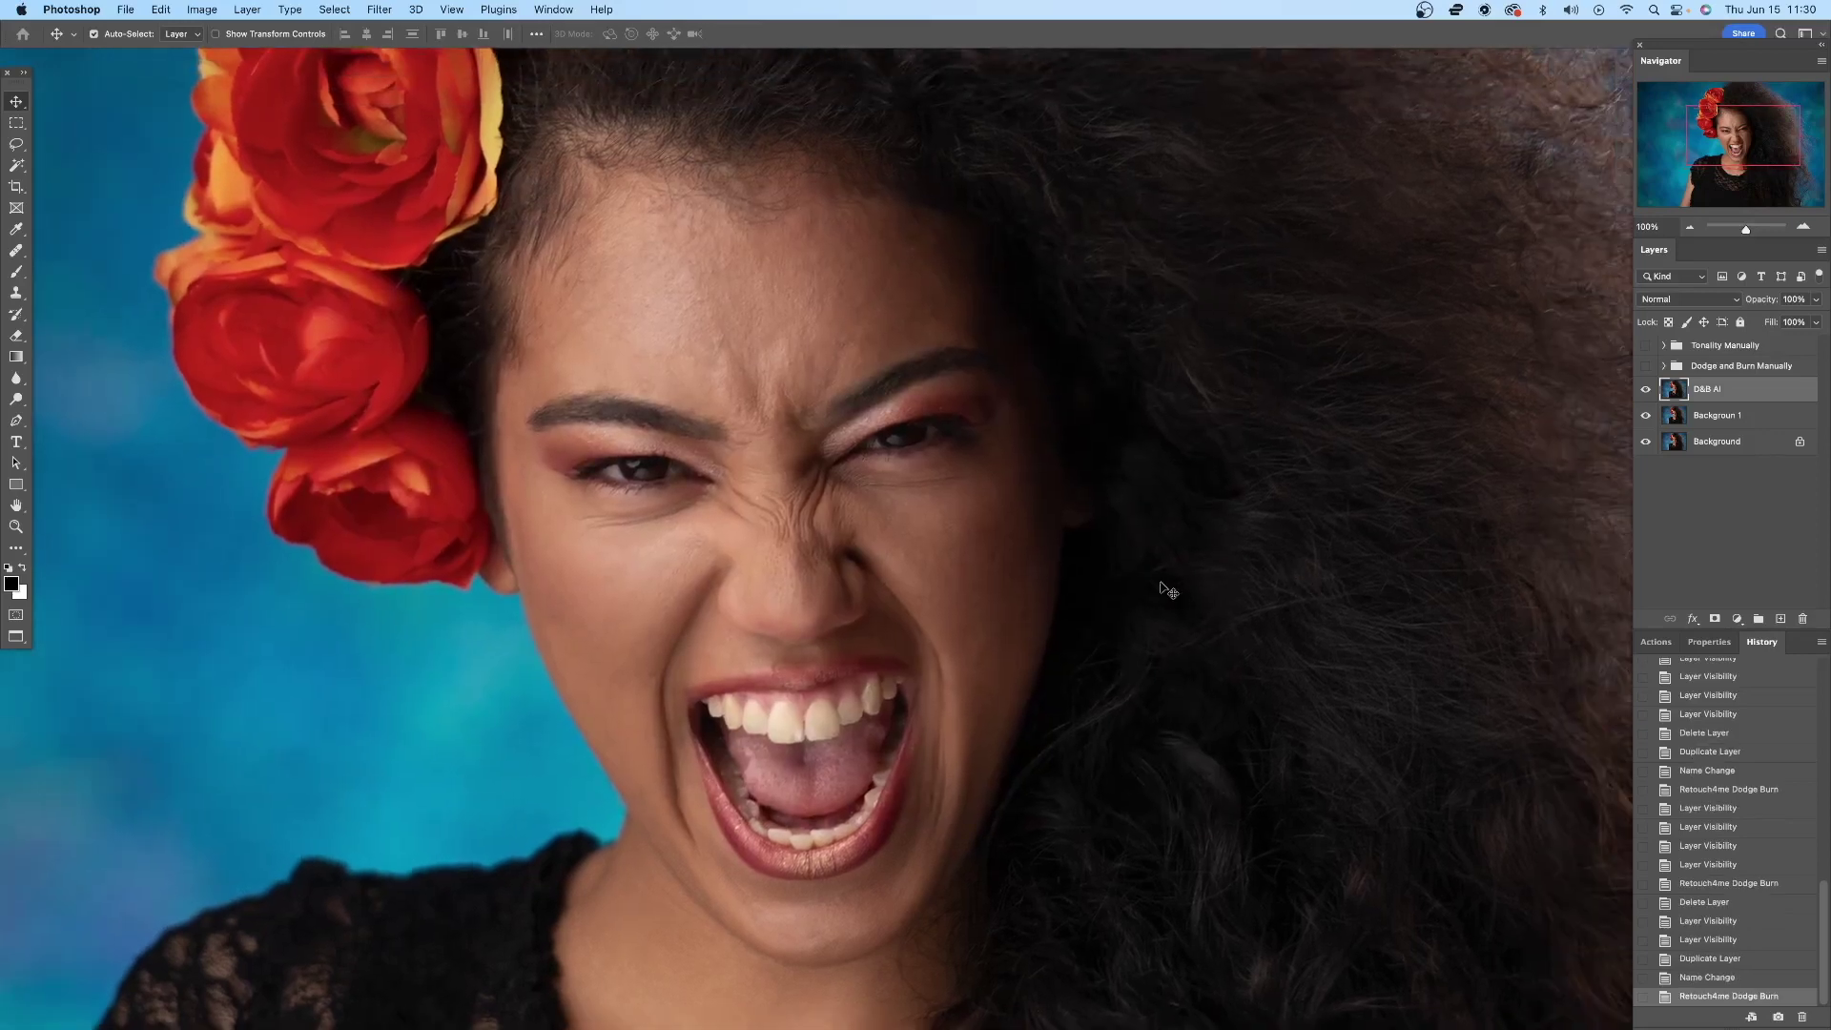
scroll(1163, 587, "down", 1)
left_click(1646, 390)
left_click(1646, 389)
left_click(1646, 389)
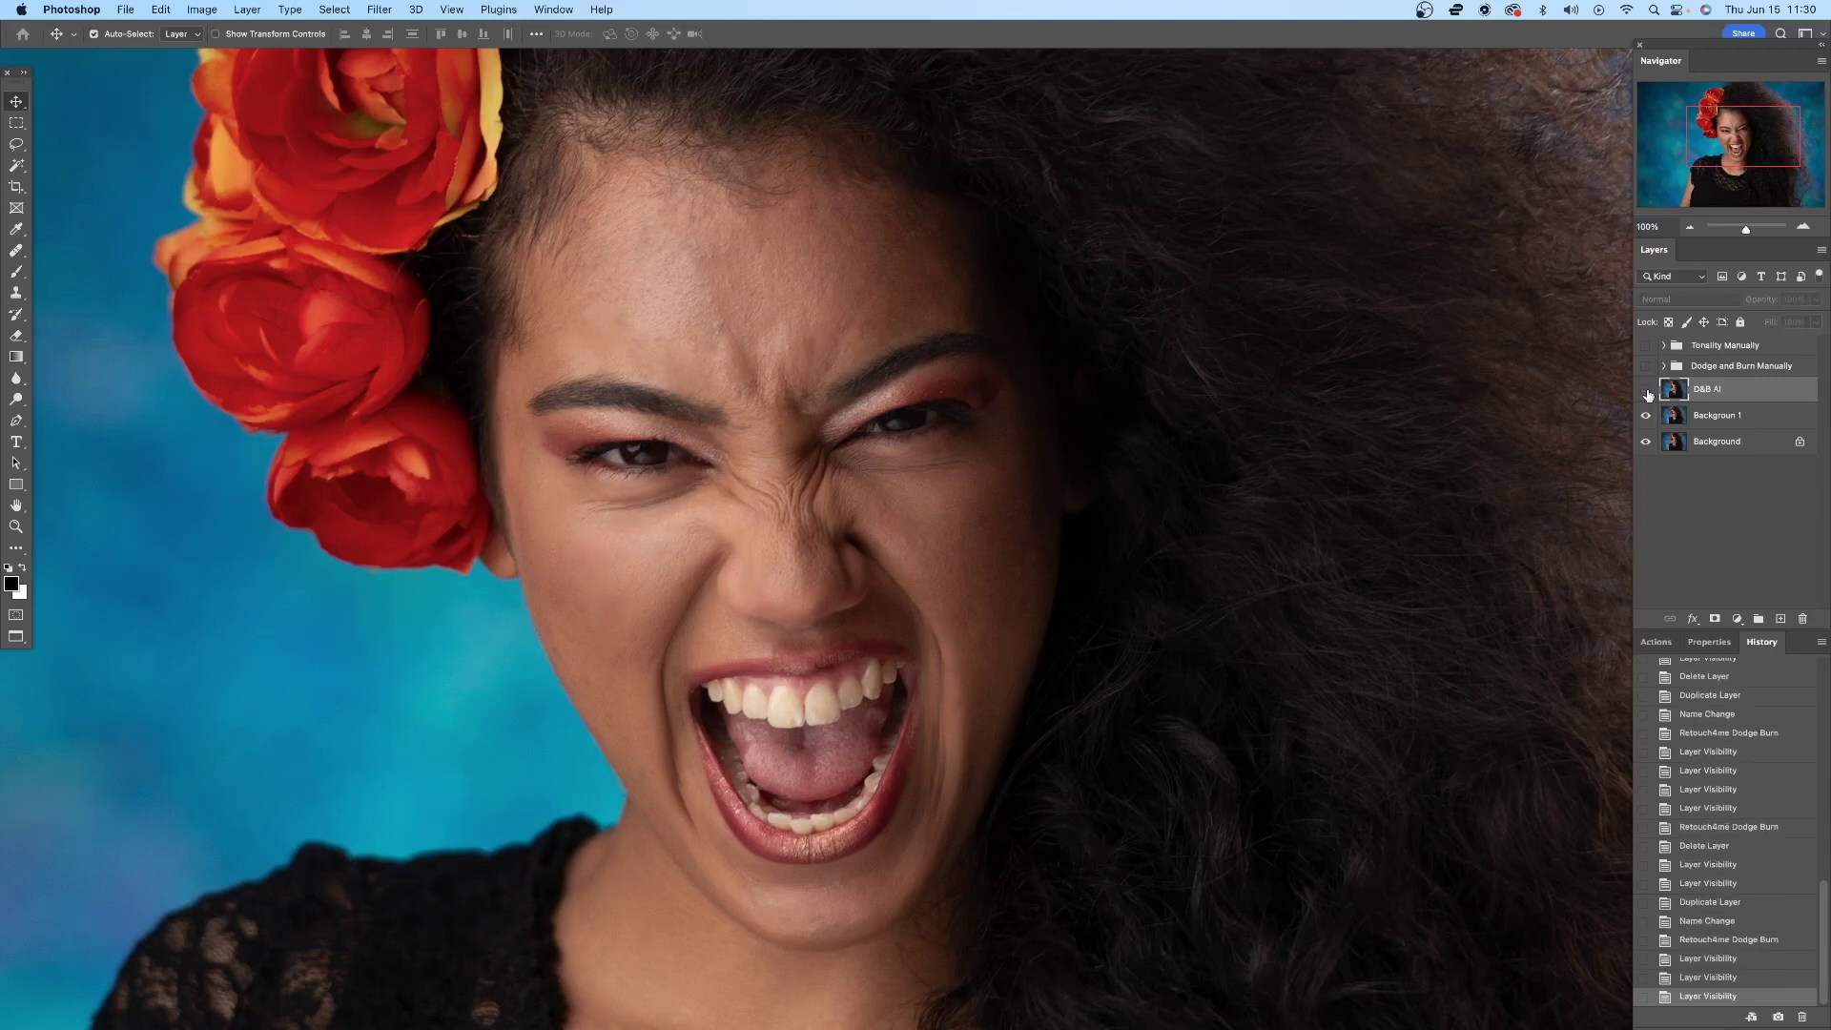
left_click(1646, 389)
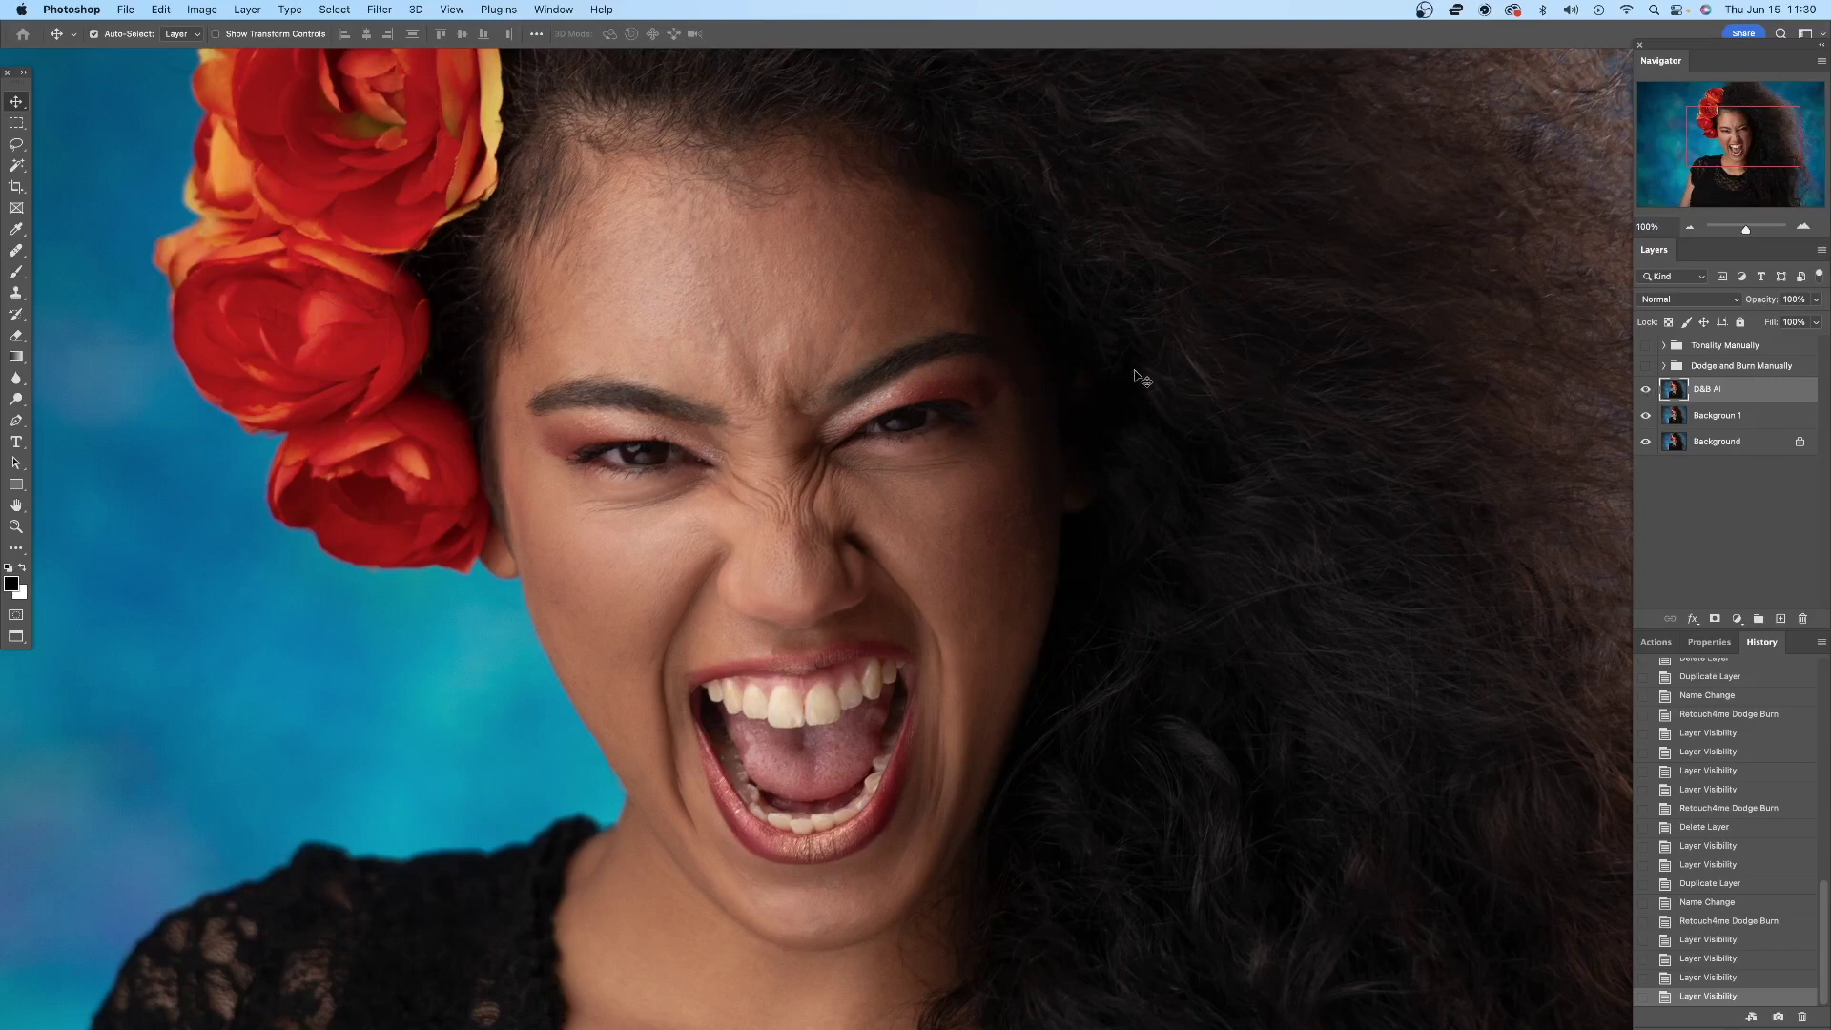
left_click(1646, 389)
left_click(1646, 389)
- Compare the whole portrait at 50% with and without the D&B AI layer
left_click(1688, 228)
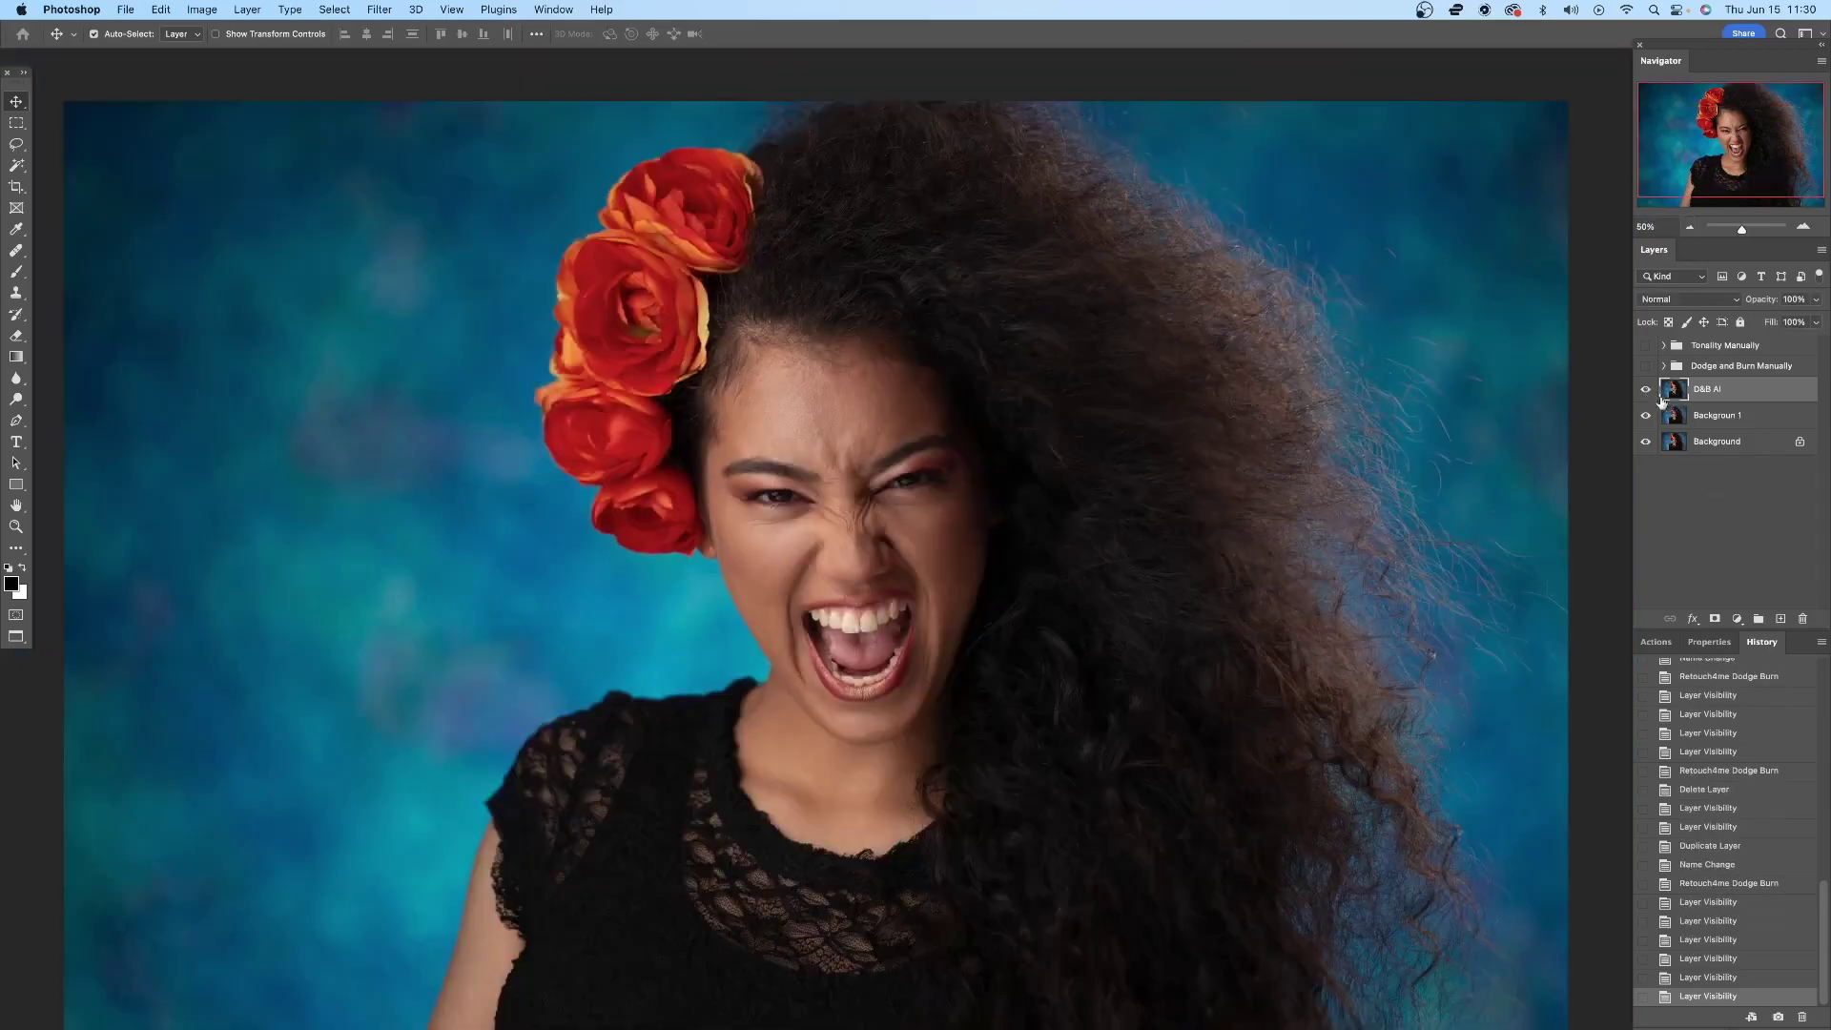
left_click(1647, 391)
left_click(1646, 390)
left_click(1646, 390)
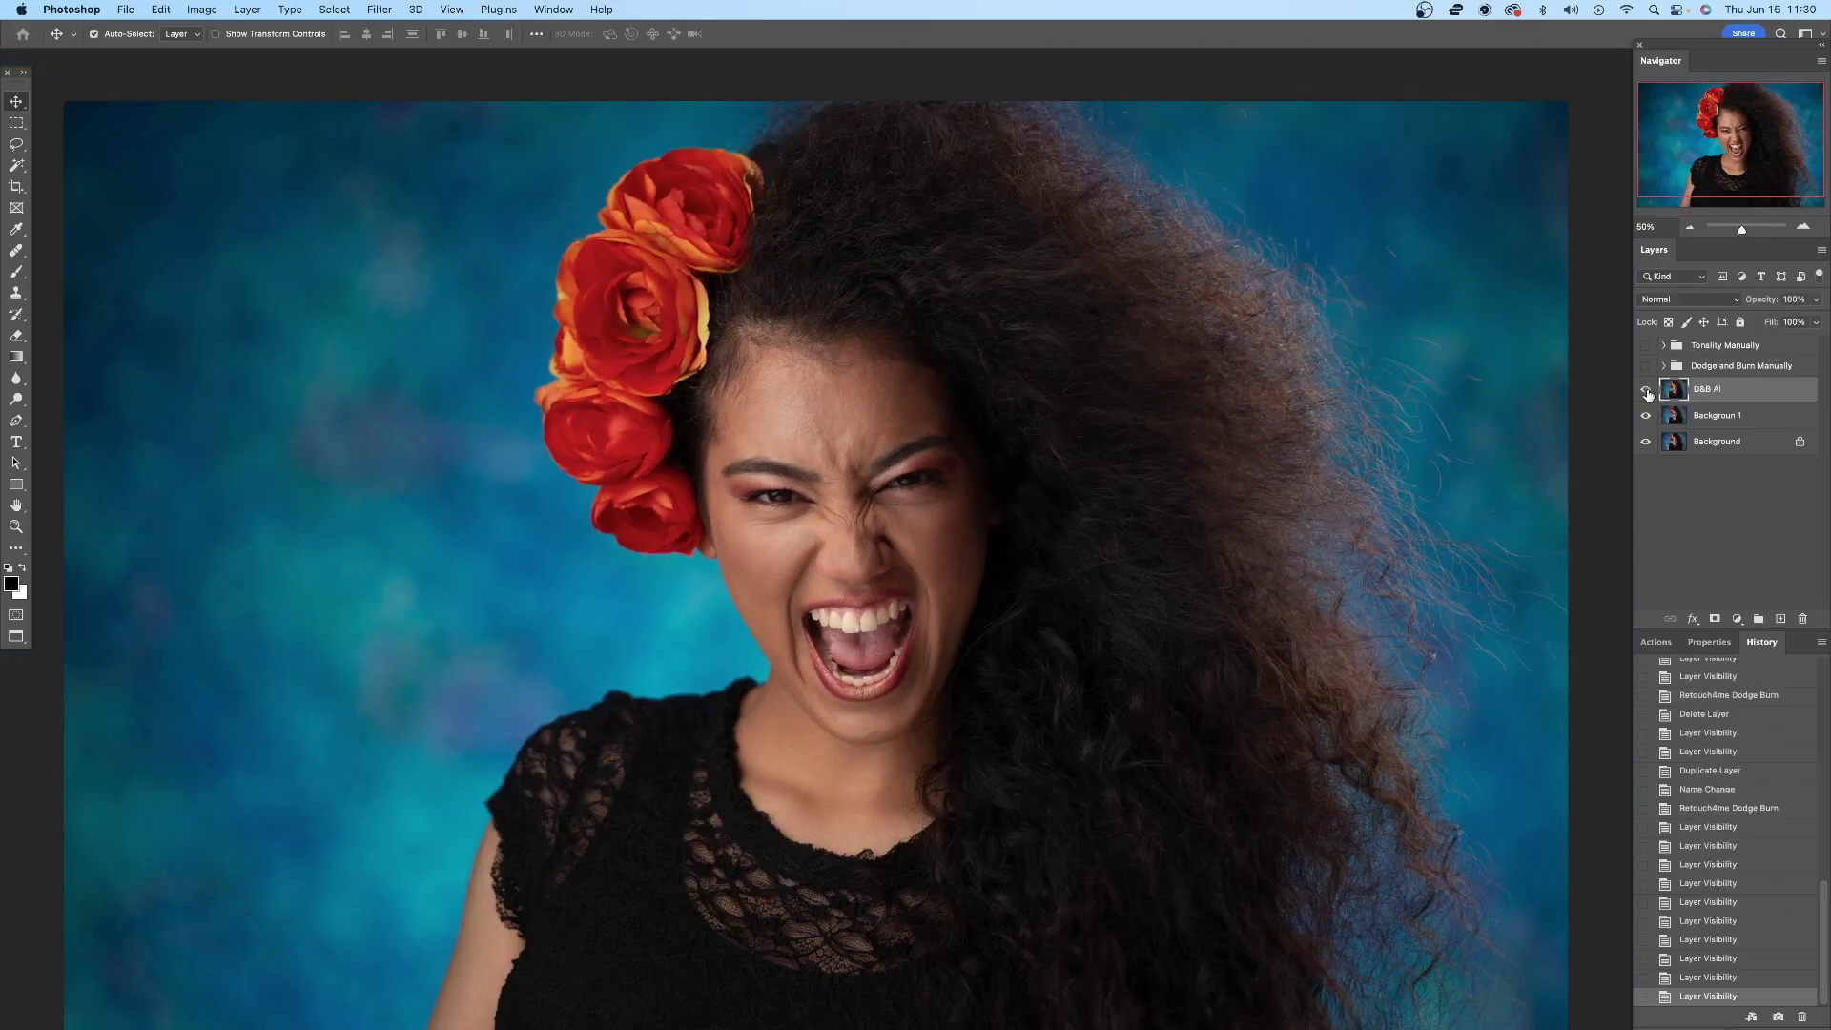
- Run the Dodge and Burn action above the D&B AI layer
left_click(1804, 227)
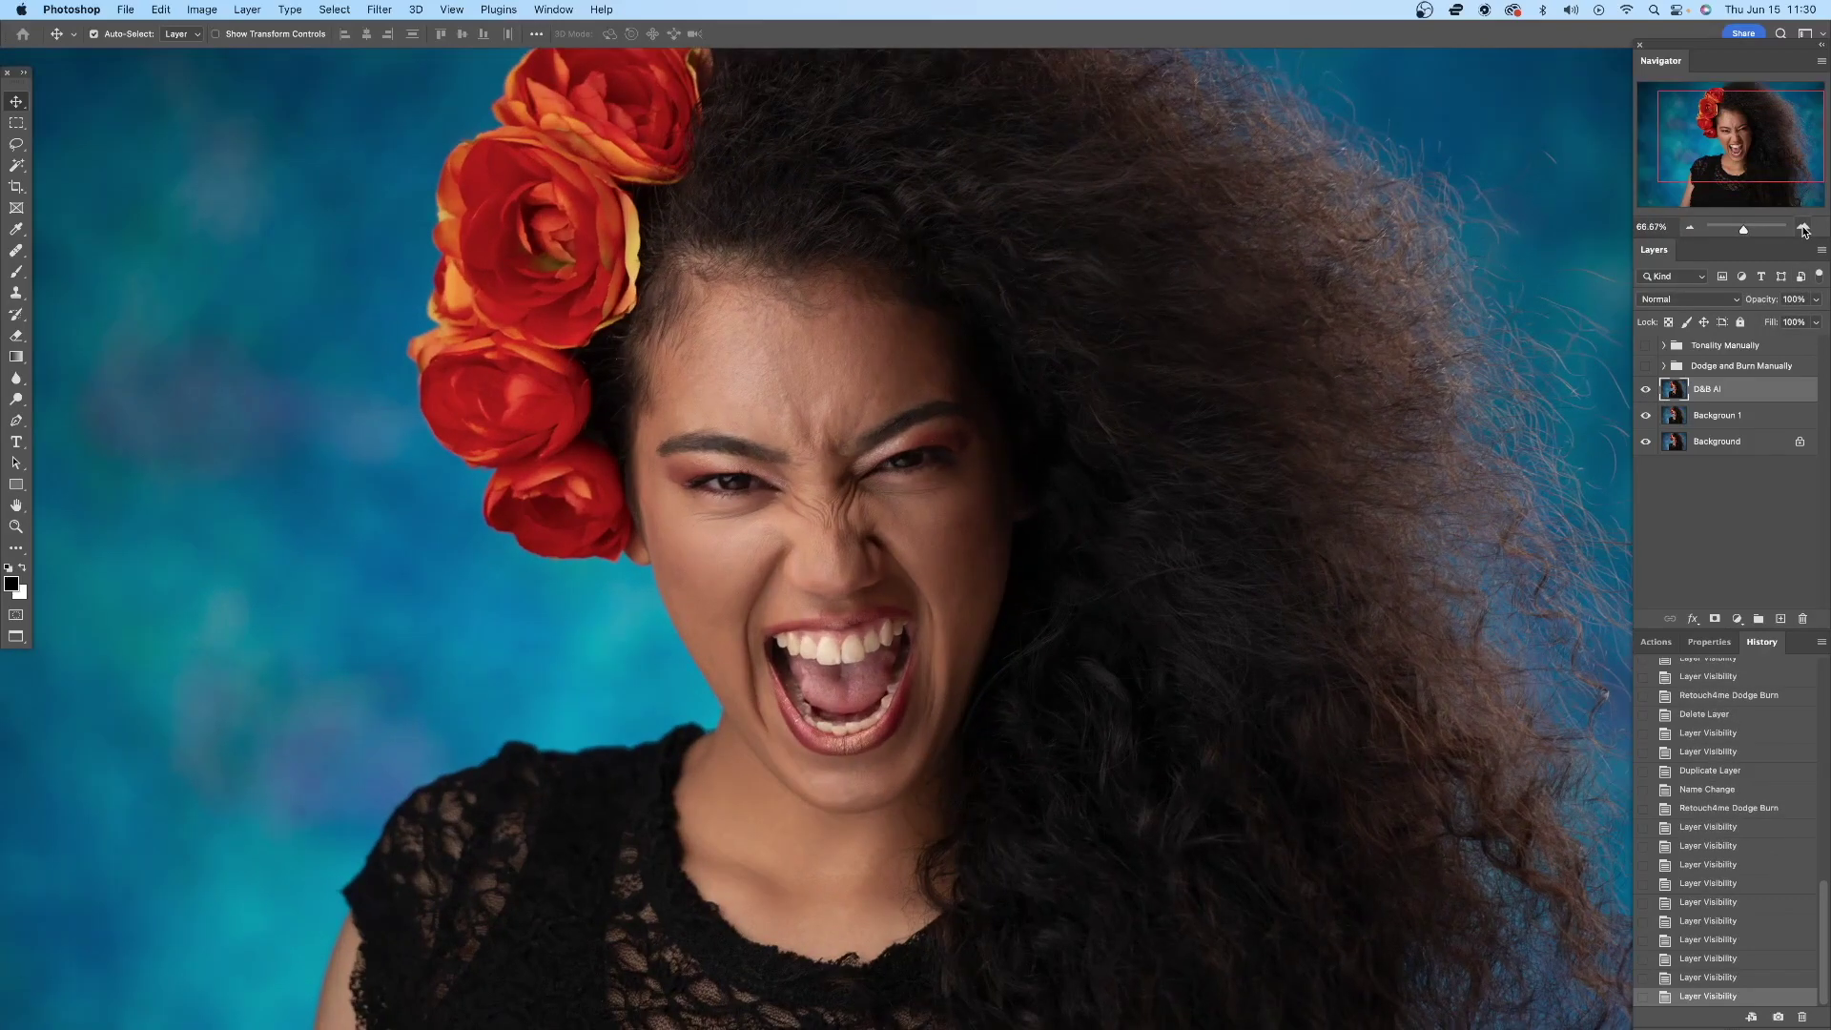
left_click(1803, 227)
left_click(1690, 228)
left_click(1652, 642)
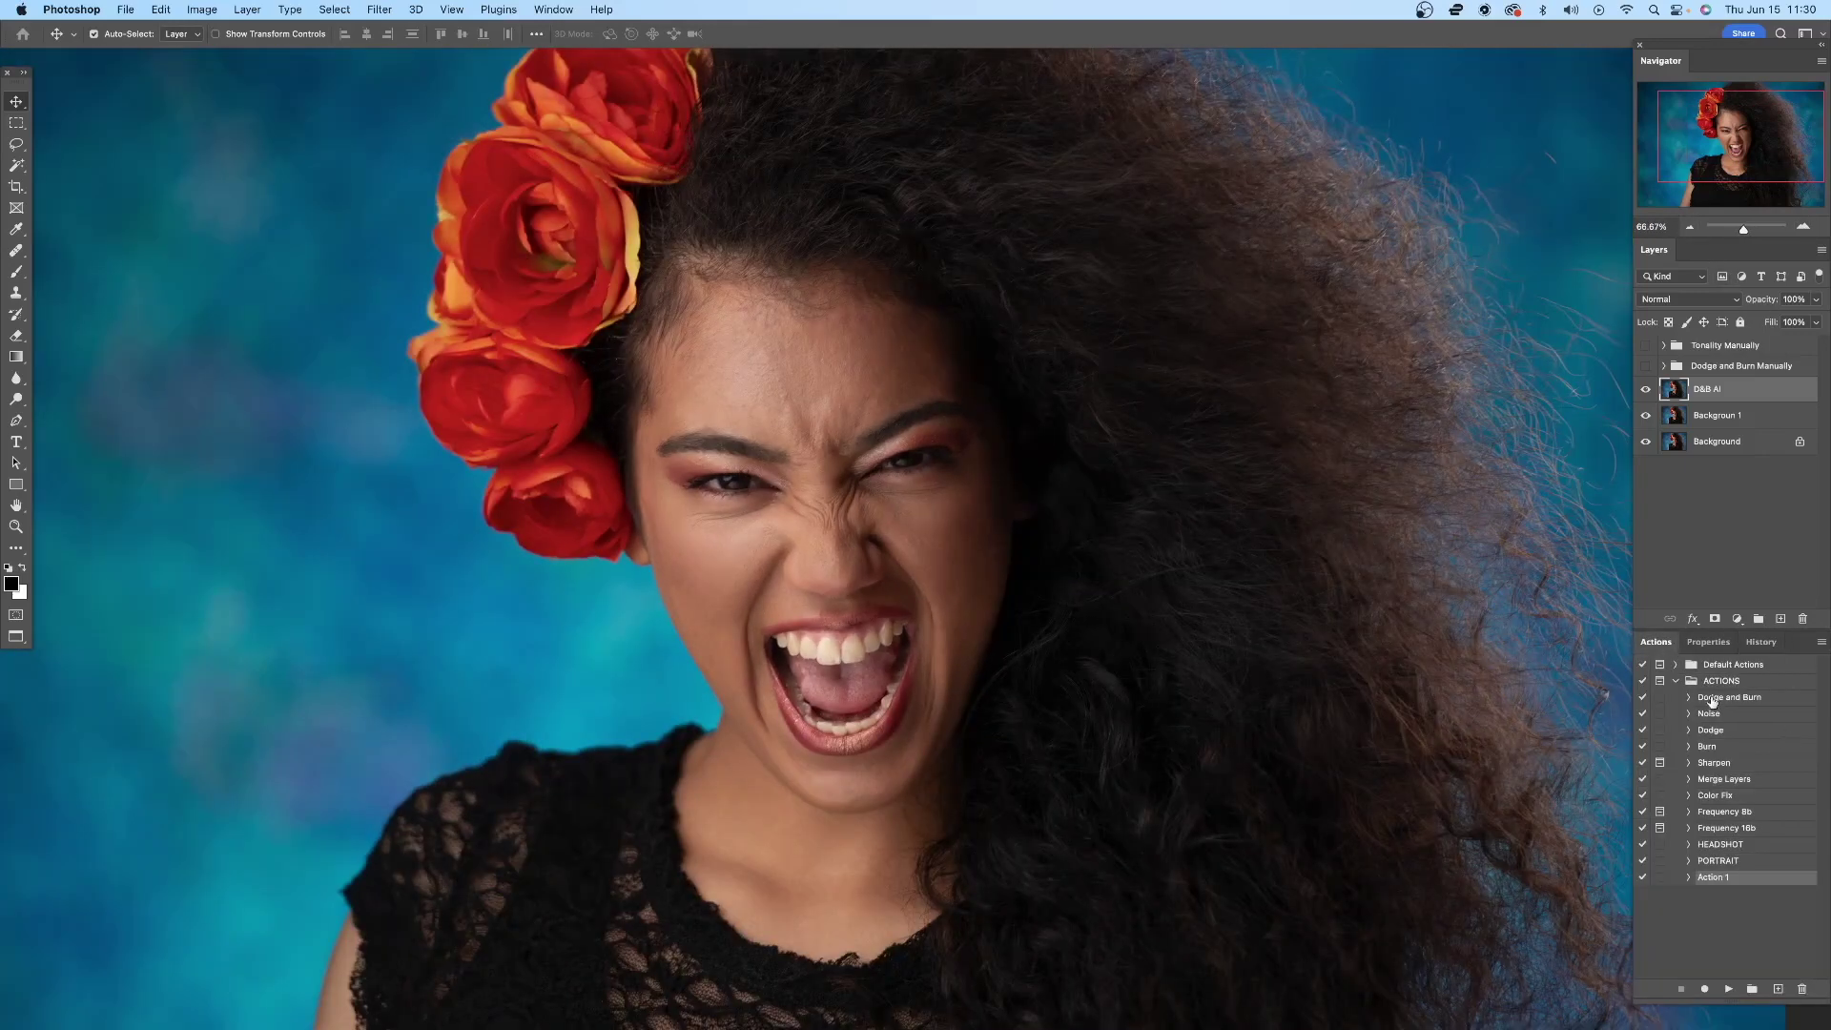
left_click(1710, 699)
left_click(1729, 989)
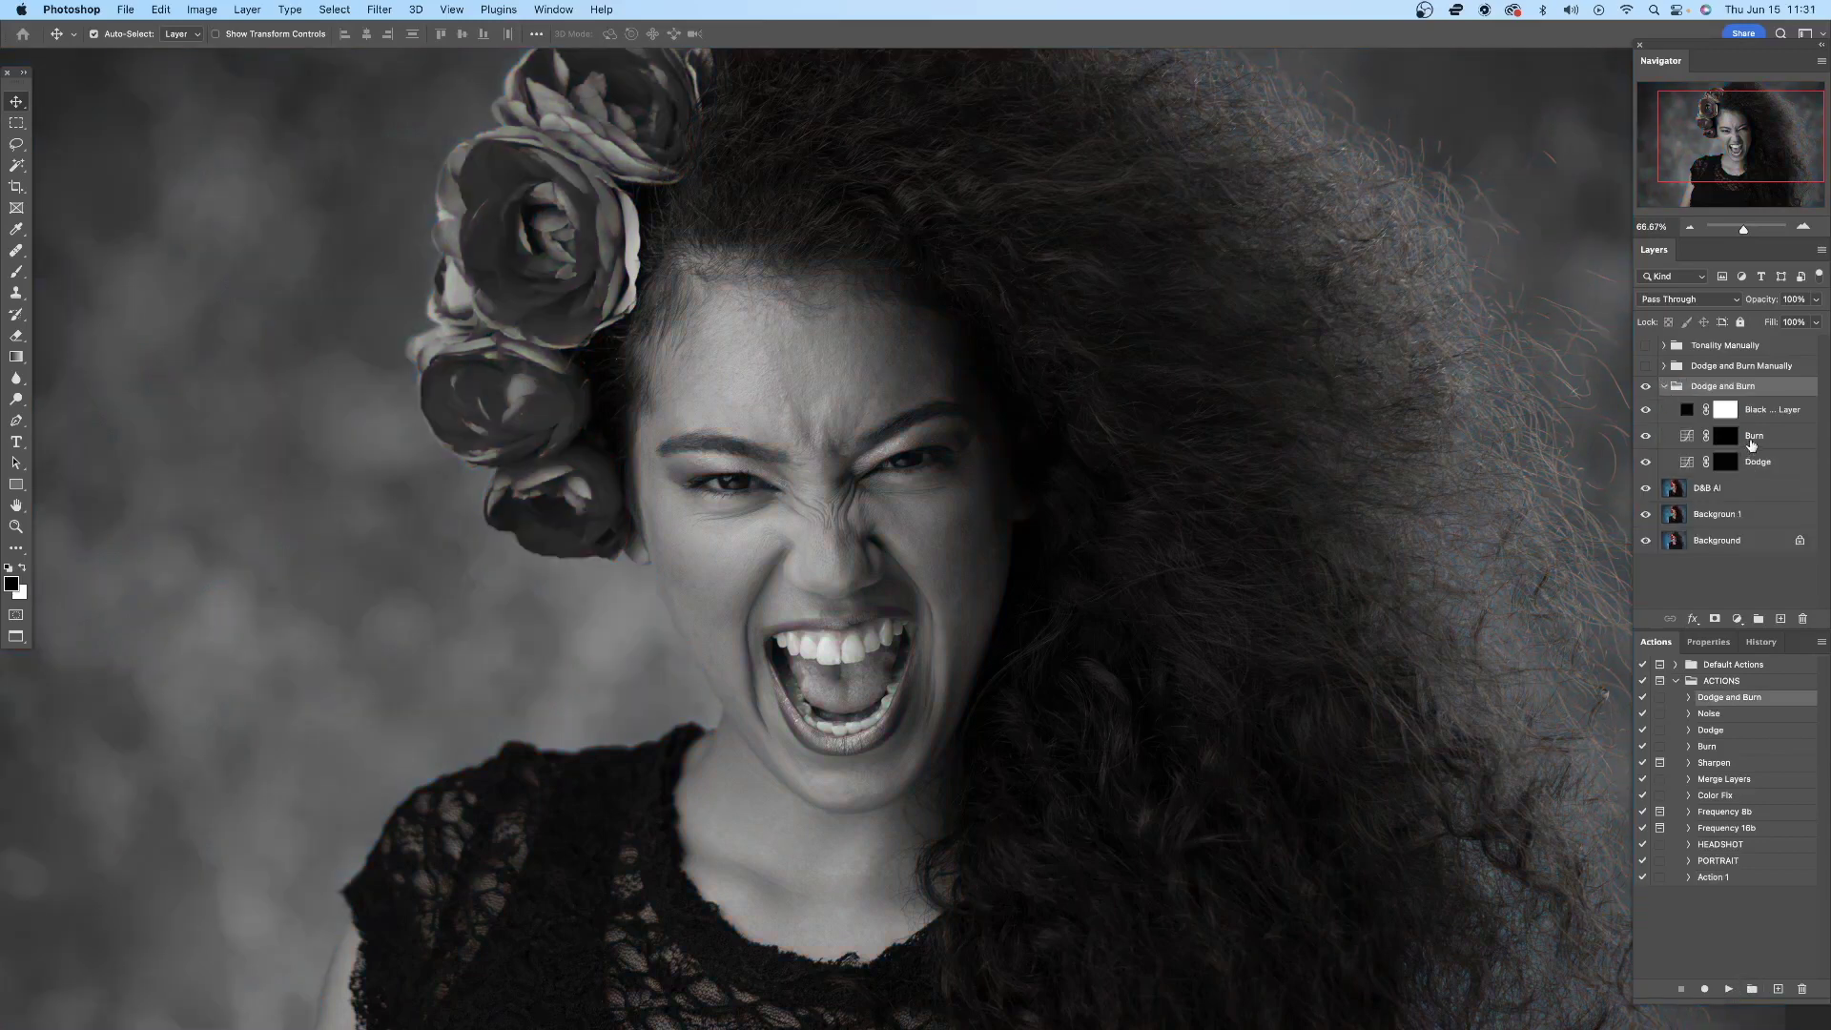
- Delete the Burn and Dodge curves layers from the Dodge and Burn group, keeping the black layer, and collapse the group
left_click(1775, 470, "shift")
left_click(1804, 619)
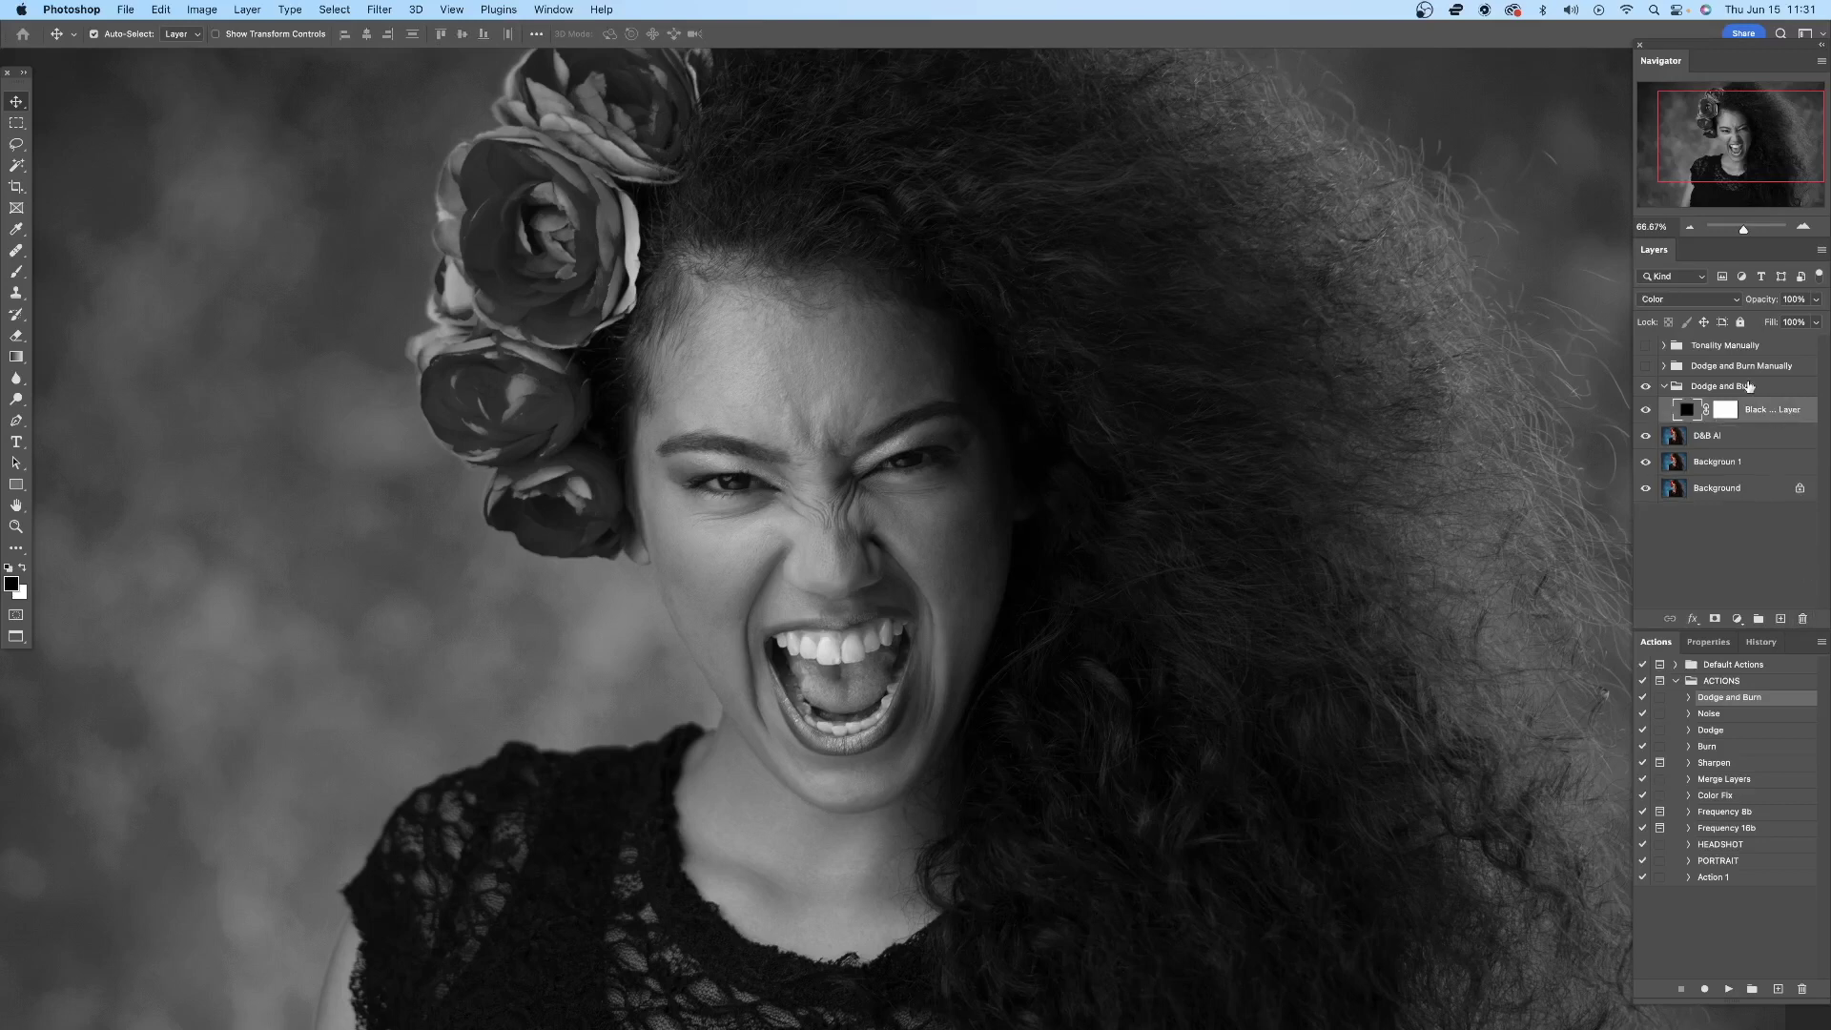
left_click(1664, 387)
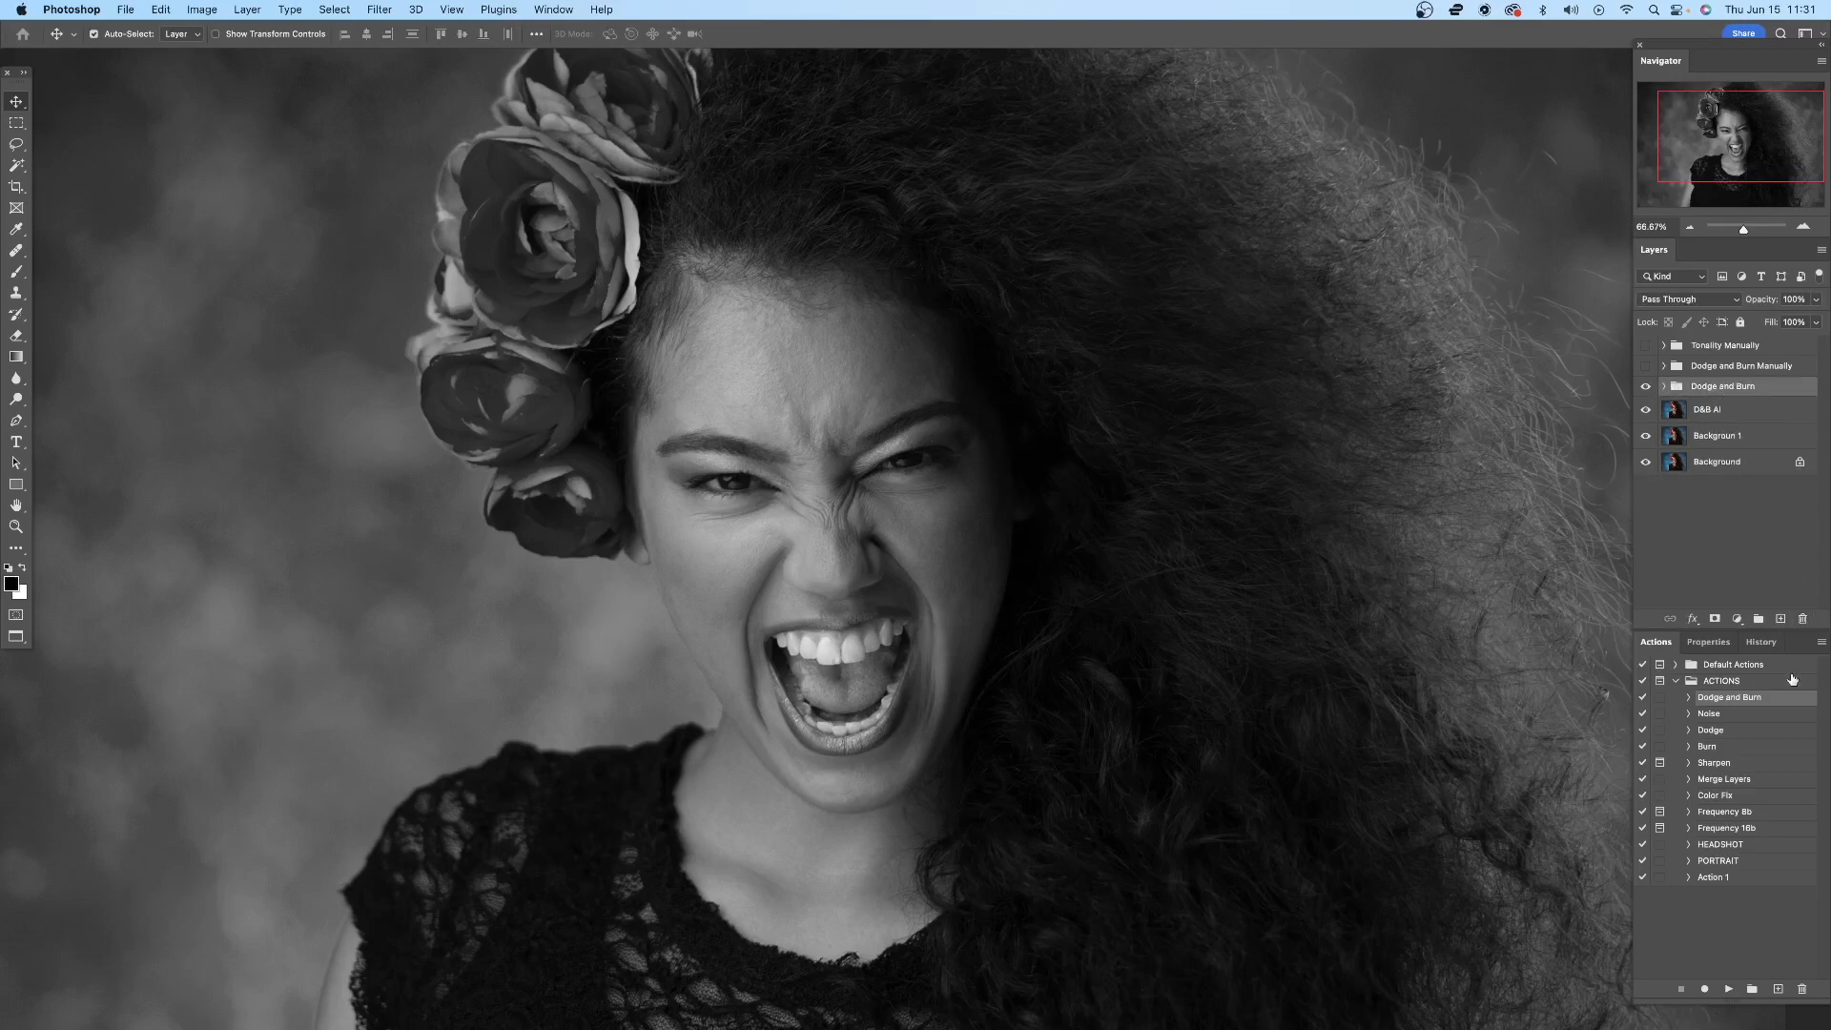
- Add a Curves adjustment layer above the Dodge and Burn group and darken its midtones to input 134, output 84
left_click(1739, 619)
left_click(1737, 732)
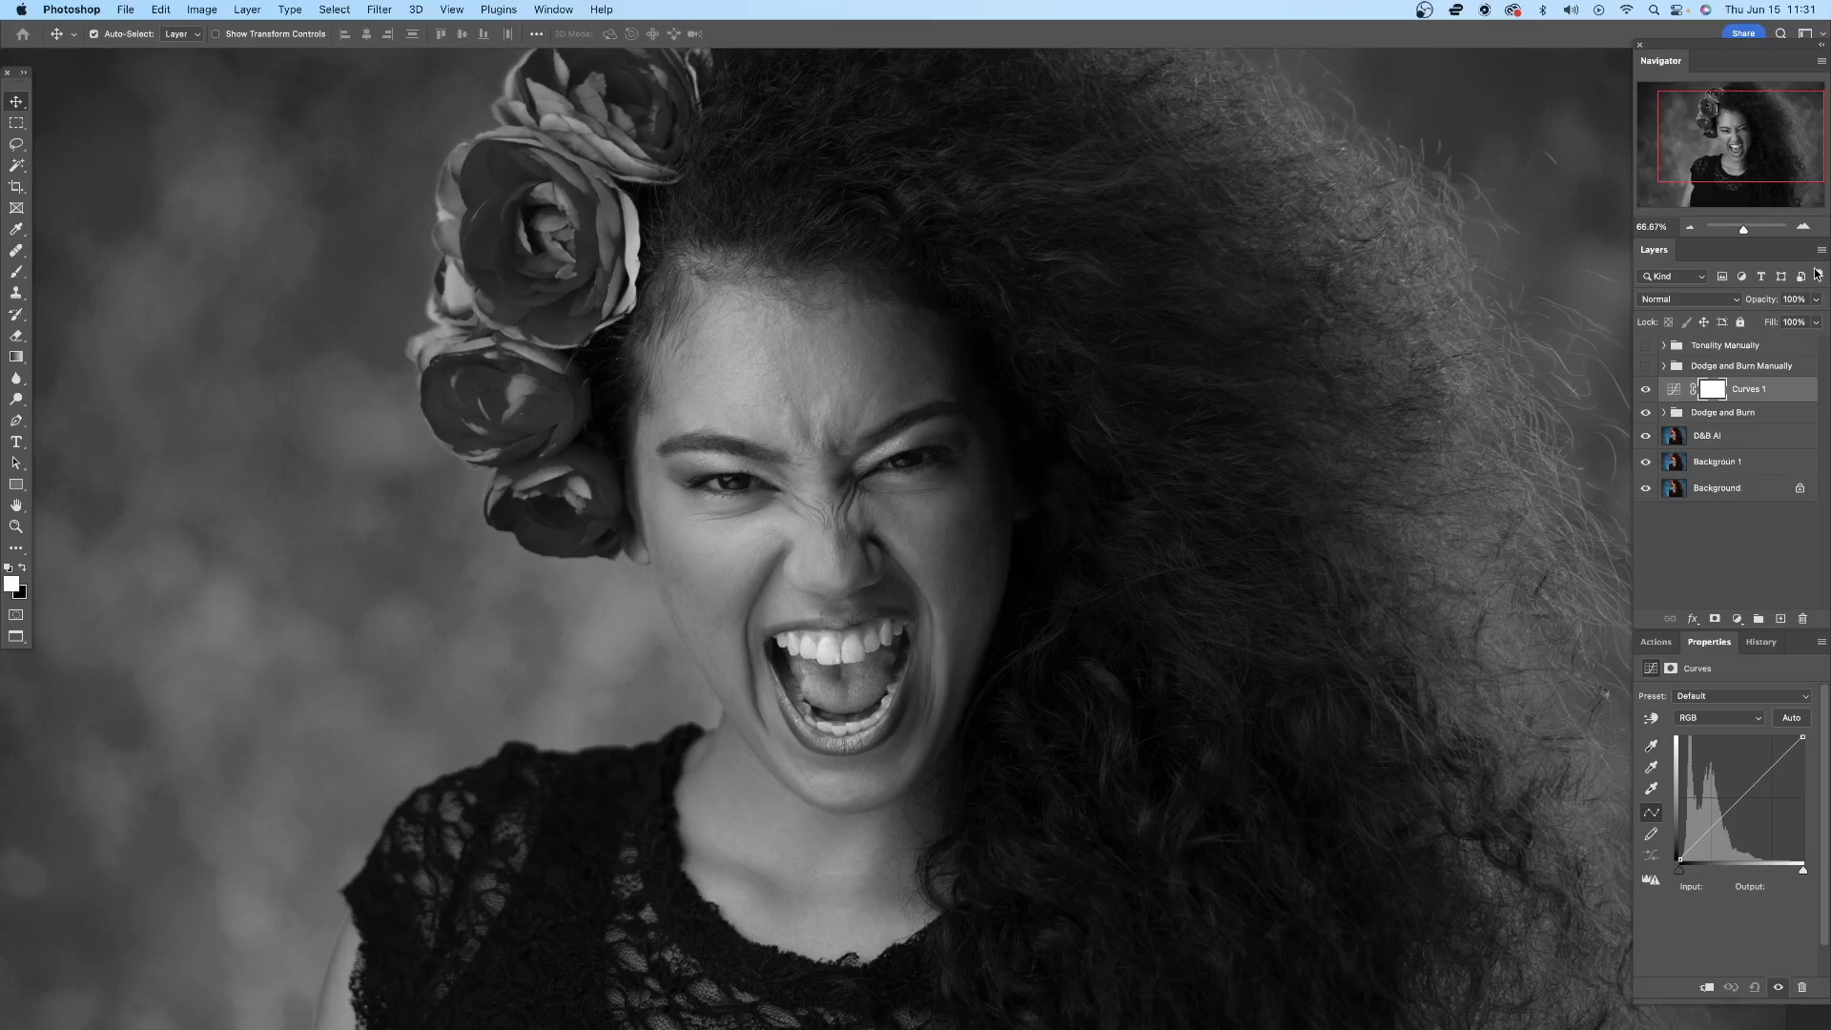
left_click(1798, 226)
key("x")
left_click_drag(1738, 797, 1744, 828)
- Examine the face closely in the darkened black-and-white view with the D&B AI layer hidden and shown
left_click_drag(1759, 163, 1761, 175)
left_click(1802, 226)
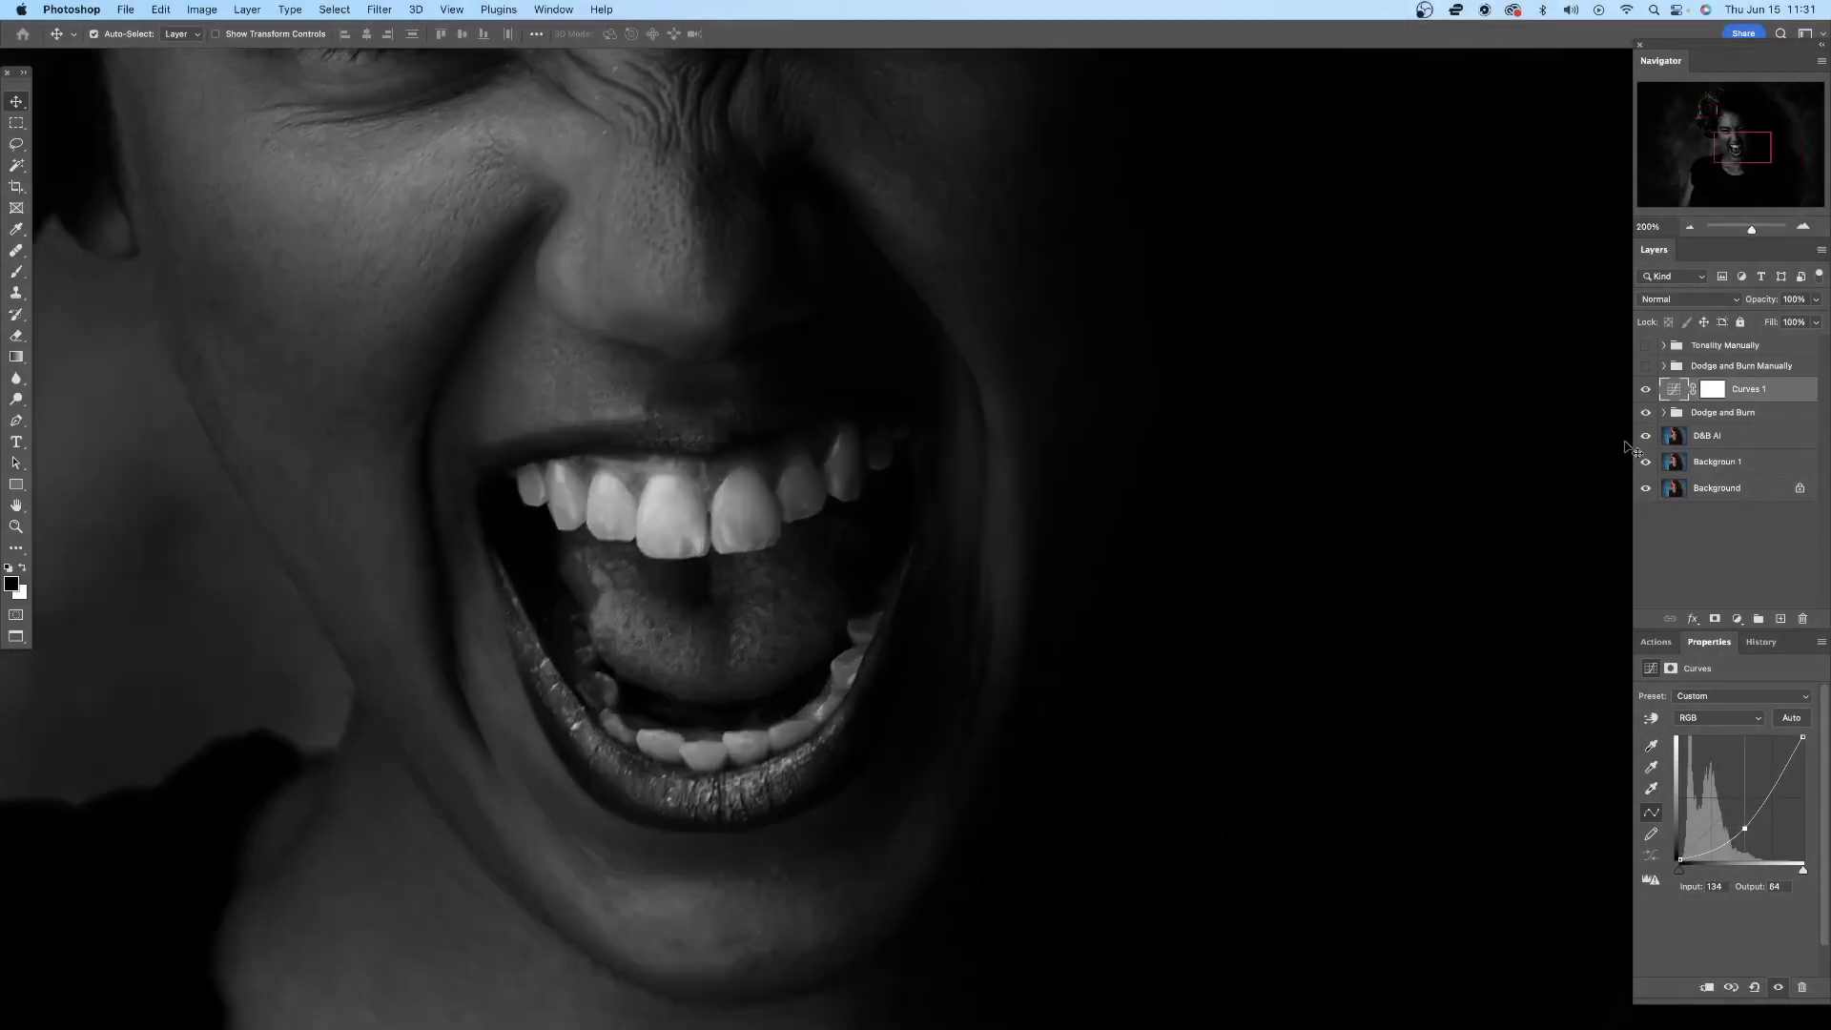
left_click(1648, 435)
left_click(1648, 435)
left_click(1691, 229)
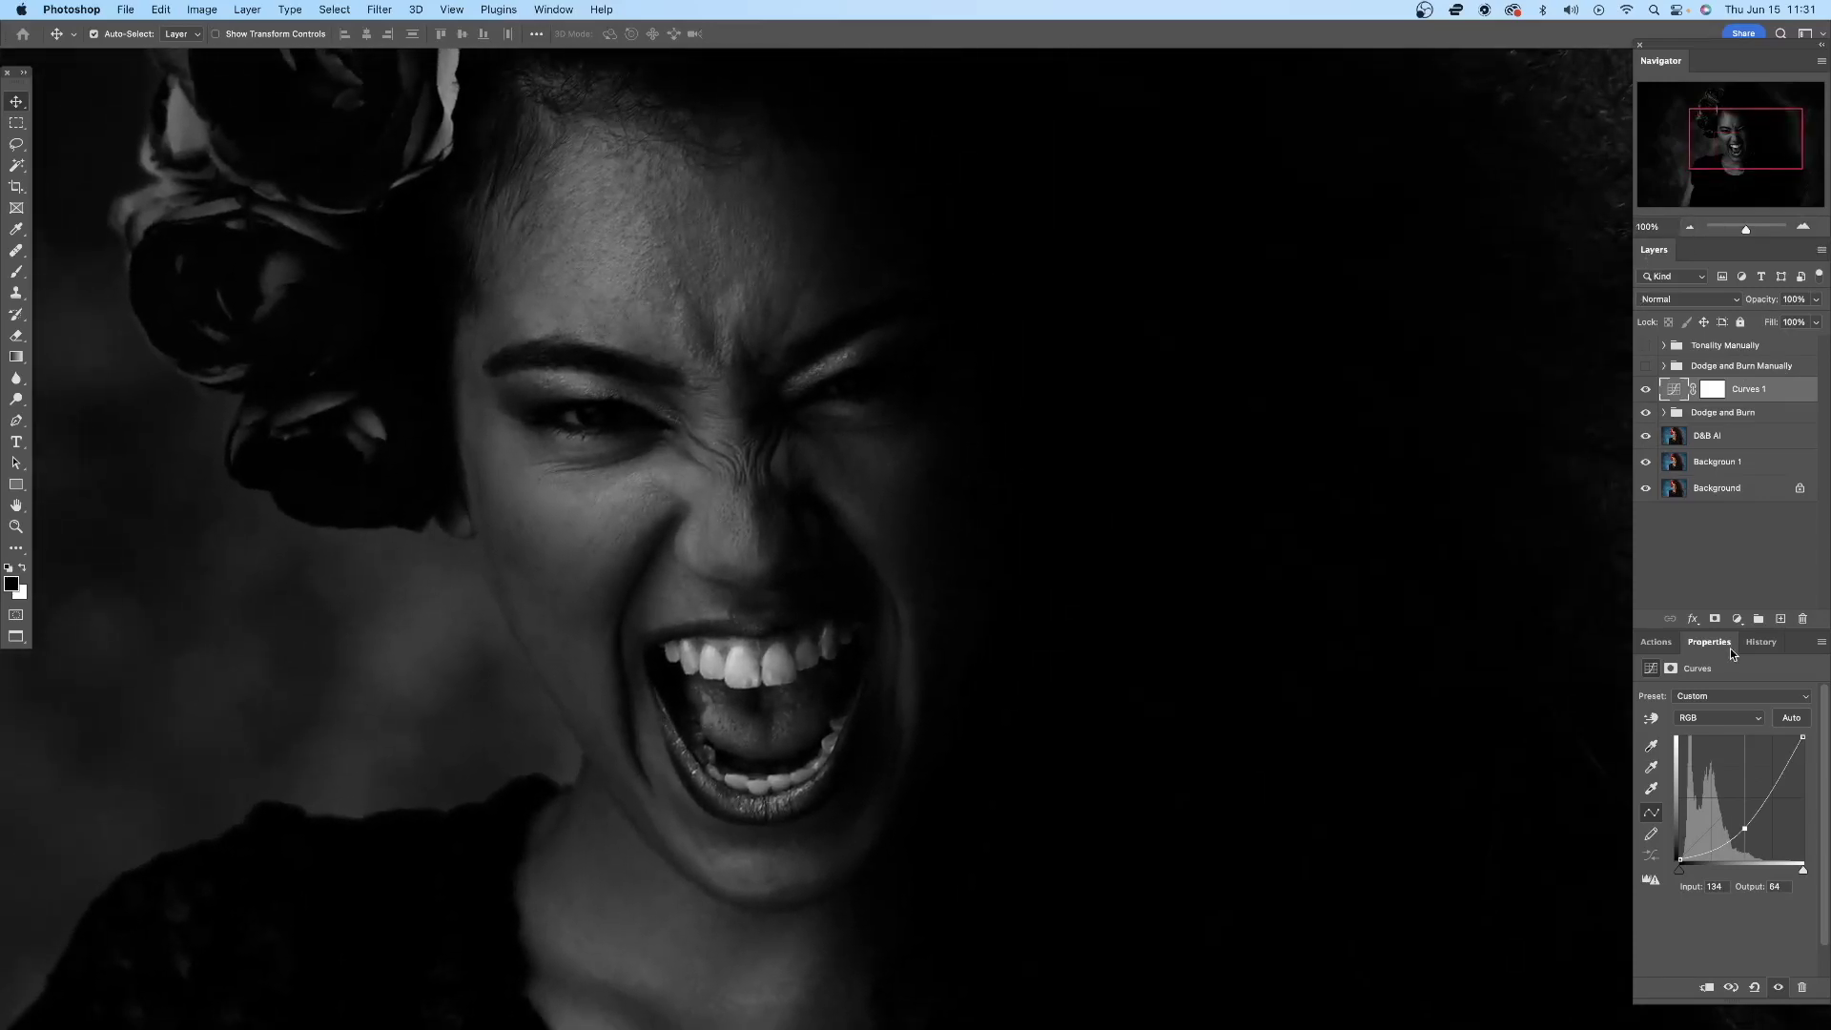
- Darken the Curves 1 adjustment to input 151, output 78, and inspect the cheek and mouth area at 200%
left_click_drag(1745, 828, 1752, 821)
left_click(1804, 227)
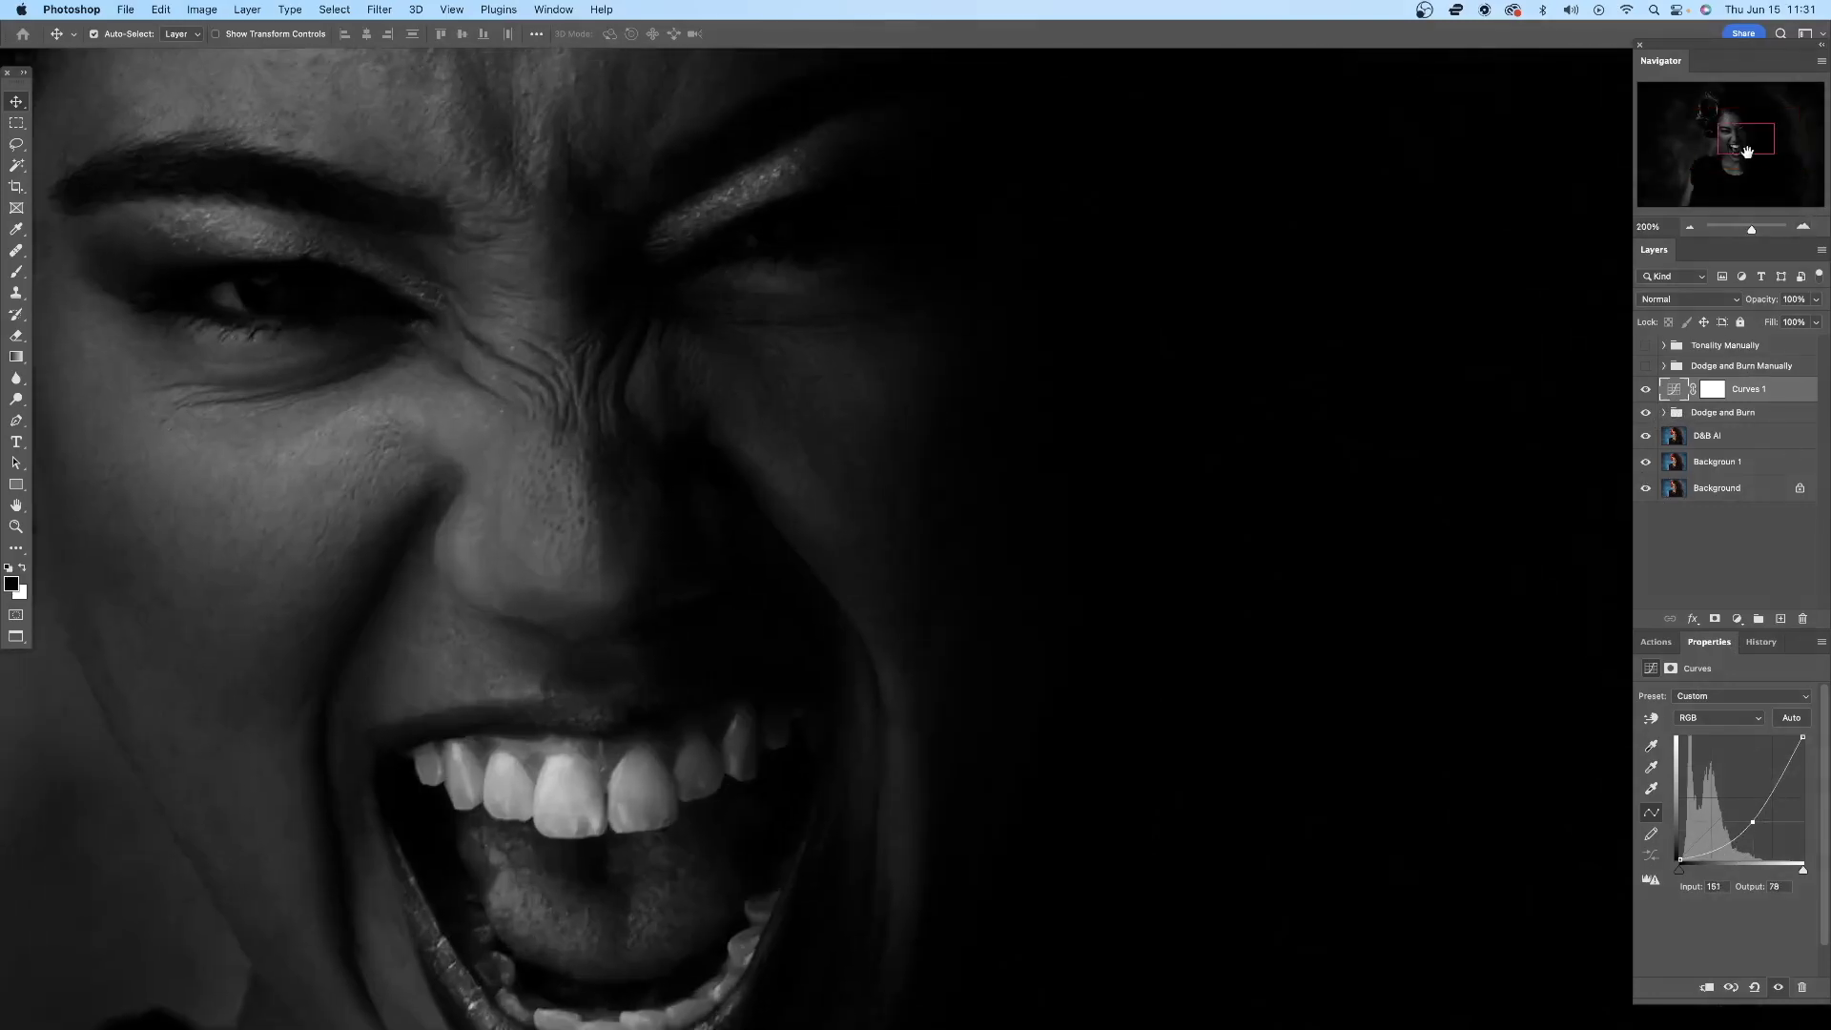
scroll(920, 345, "left", 10)
scroll(920, 345, "down", 5)
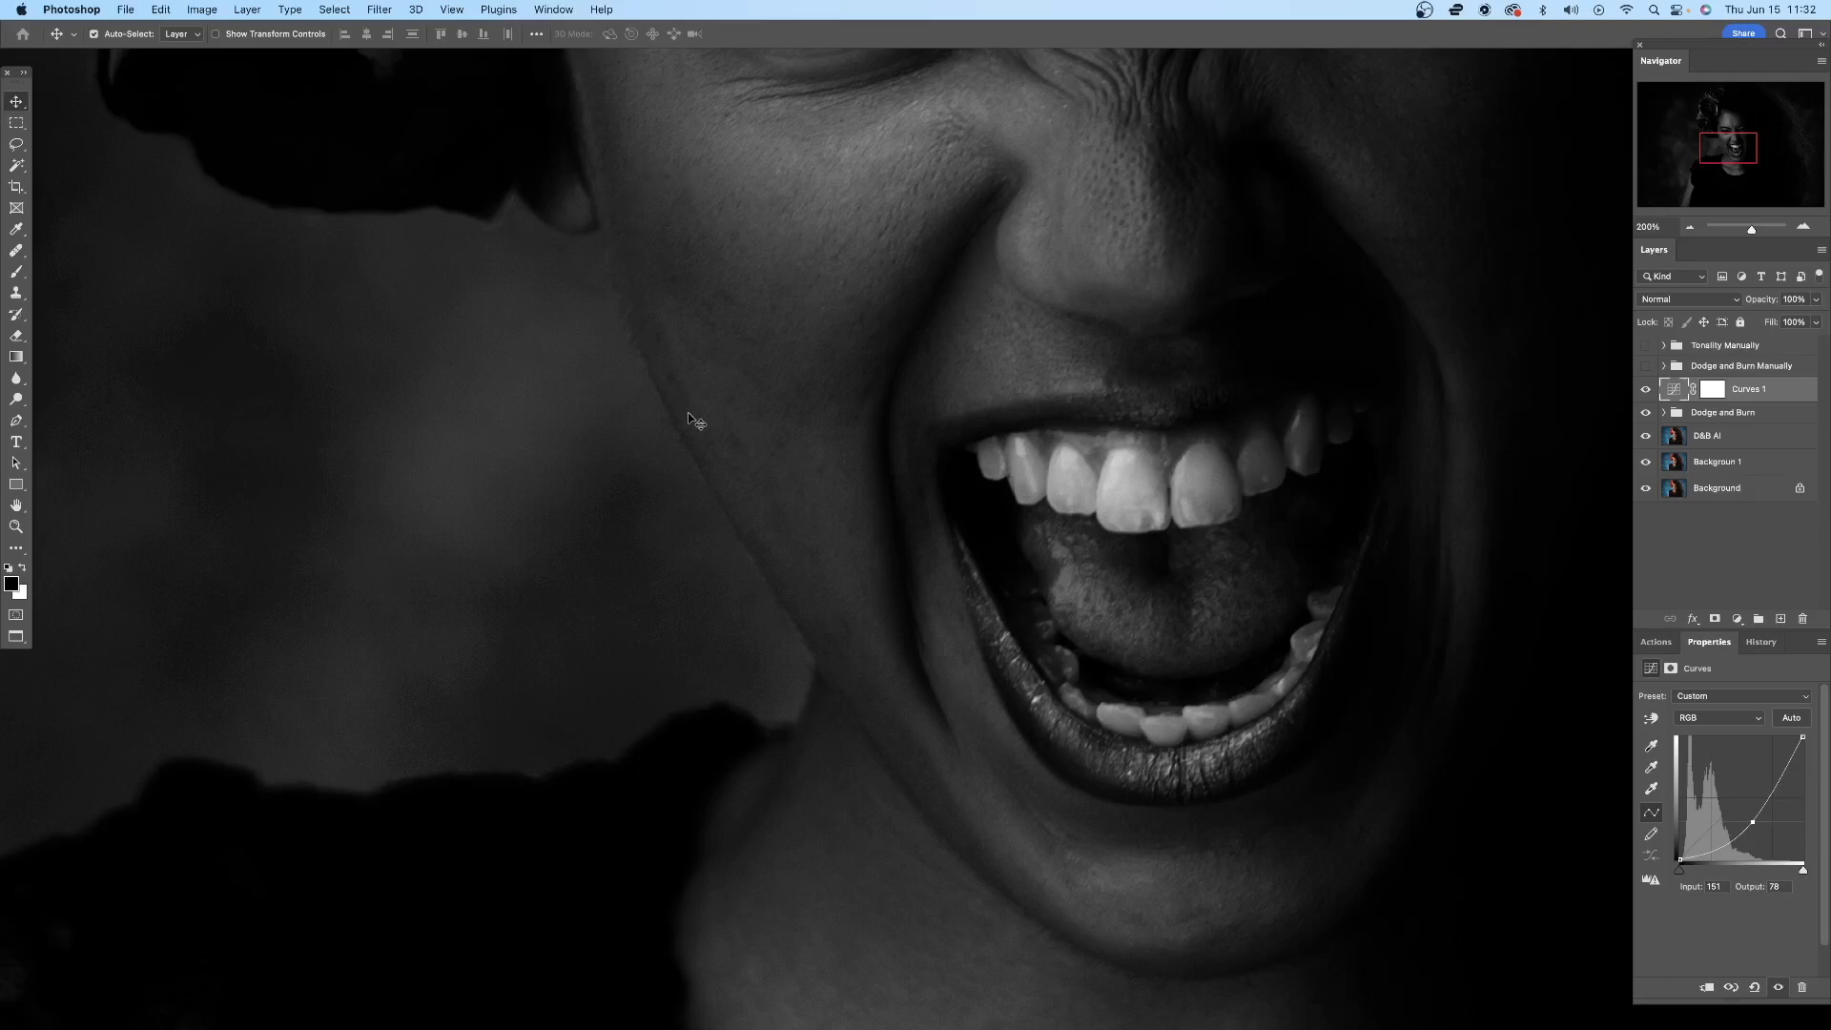
scroll(932, 191, "up", 3)
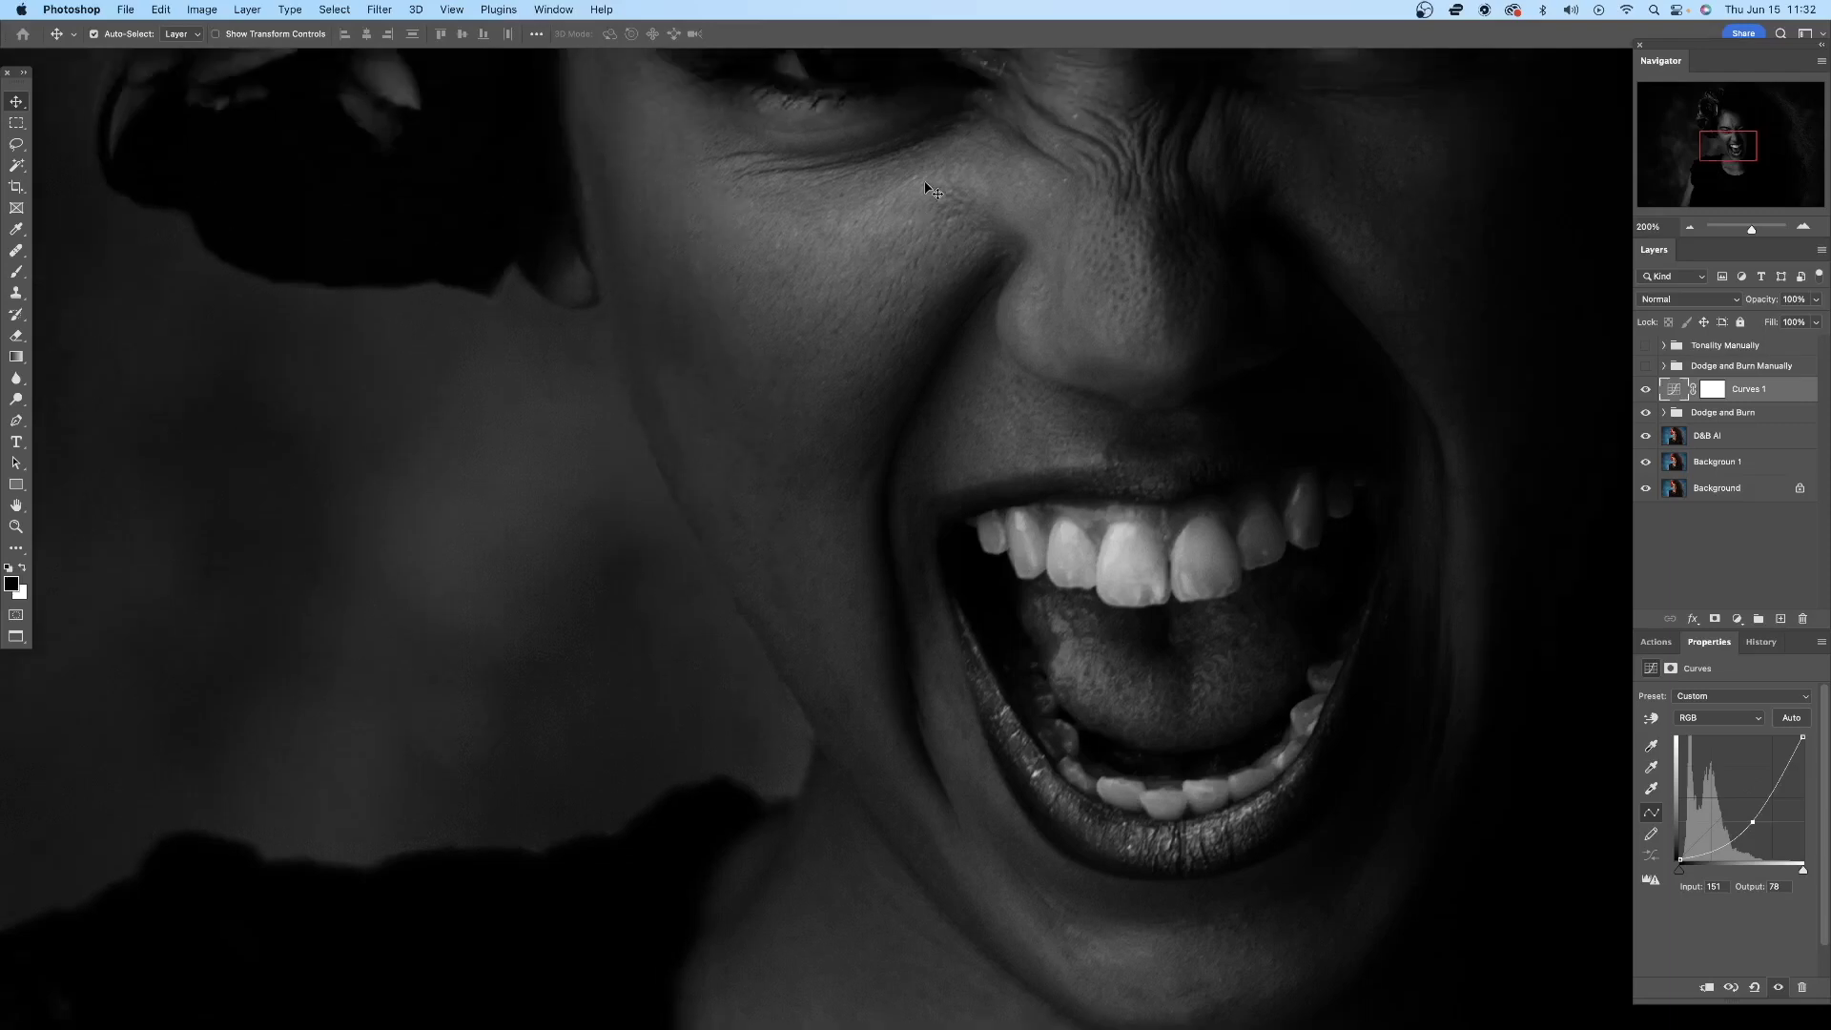
- Examine the forehead and eyes in the dark check view, toggling the D&B AI layer and the Curves 1 layer for comparison
scroll(933, 191, "up", 10)
scroll(932, 190, "right", 3)
left_click(1646, 435)
left_click(1646, 435)
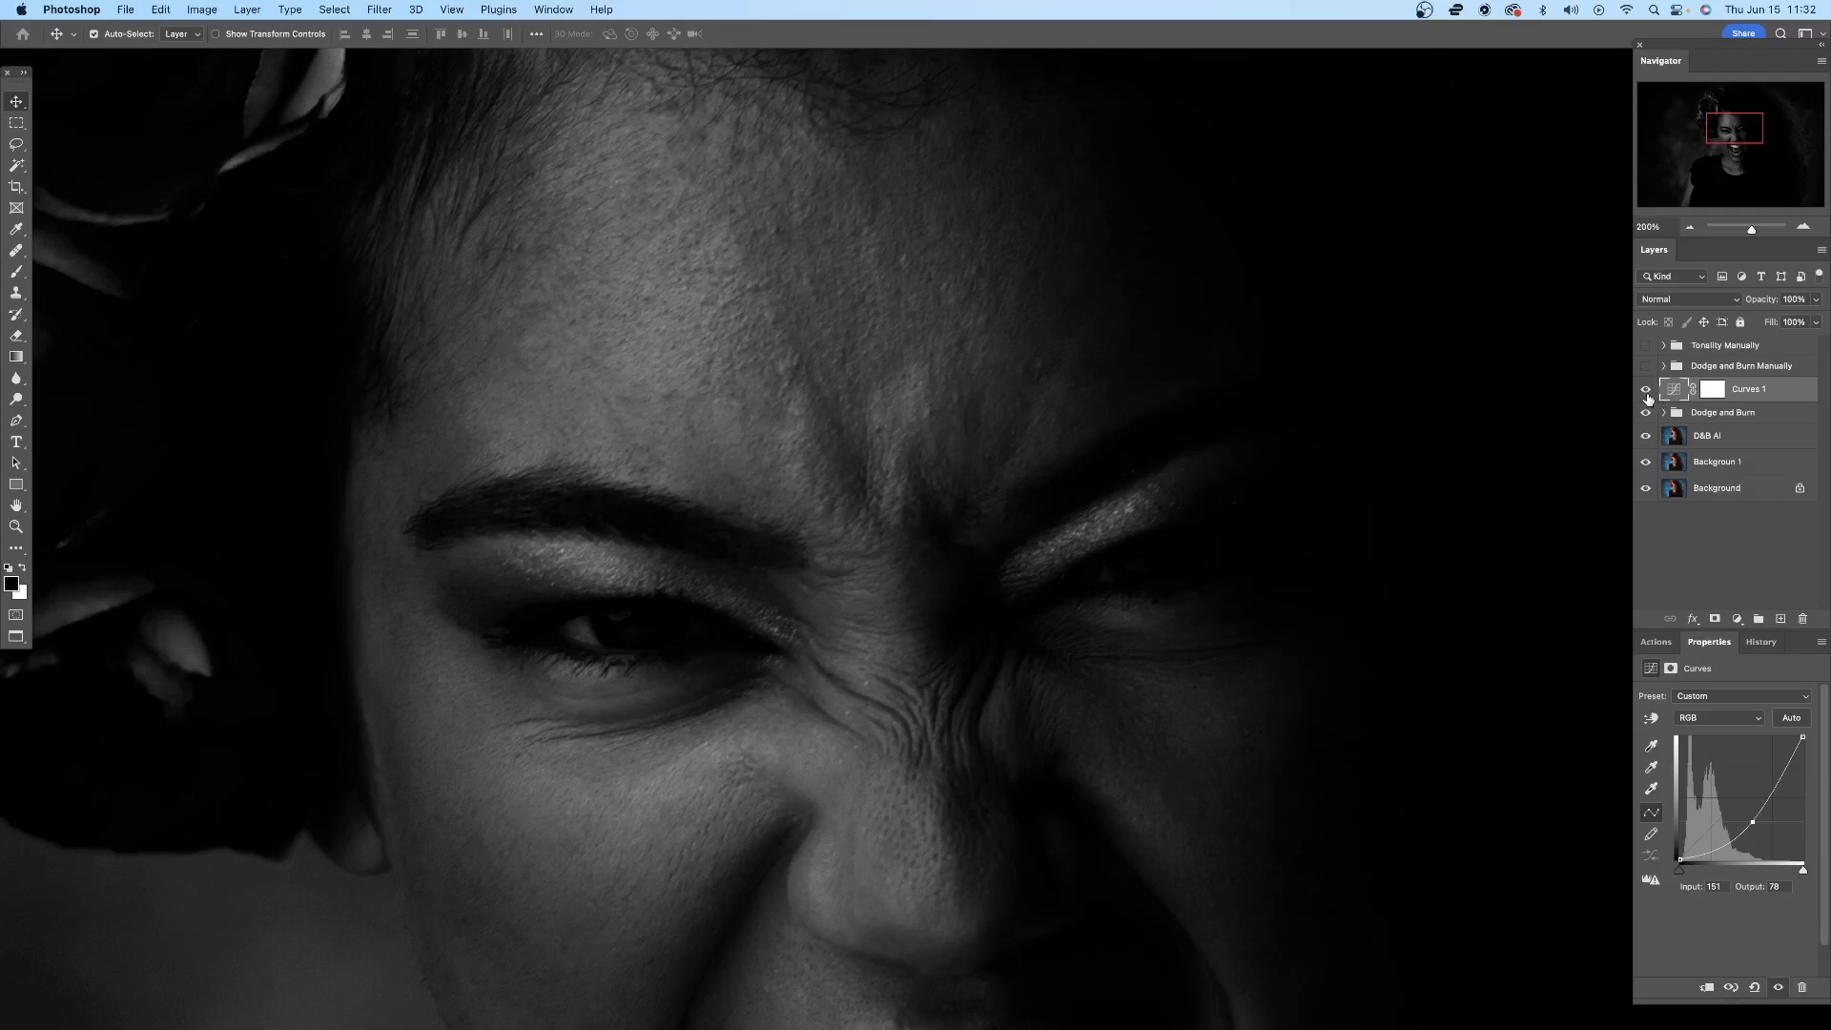
left_click(1646, 389)
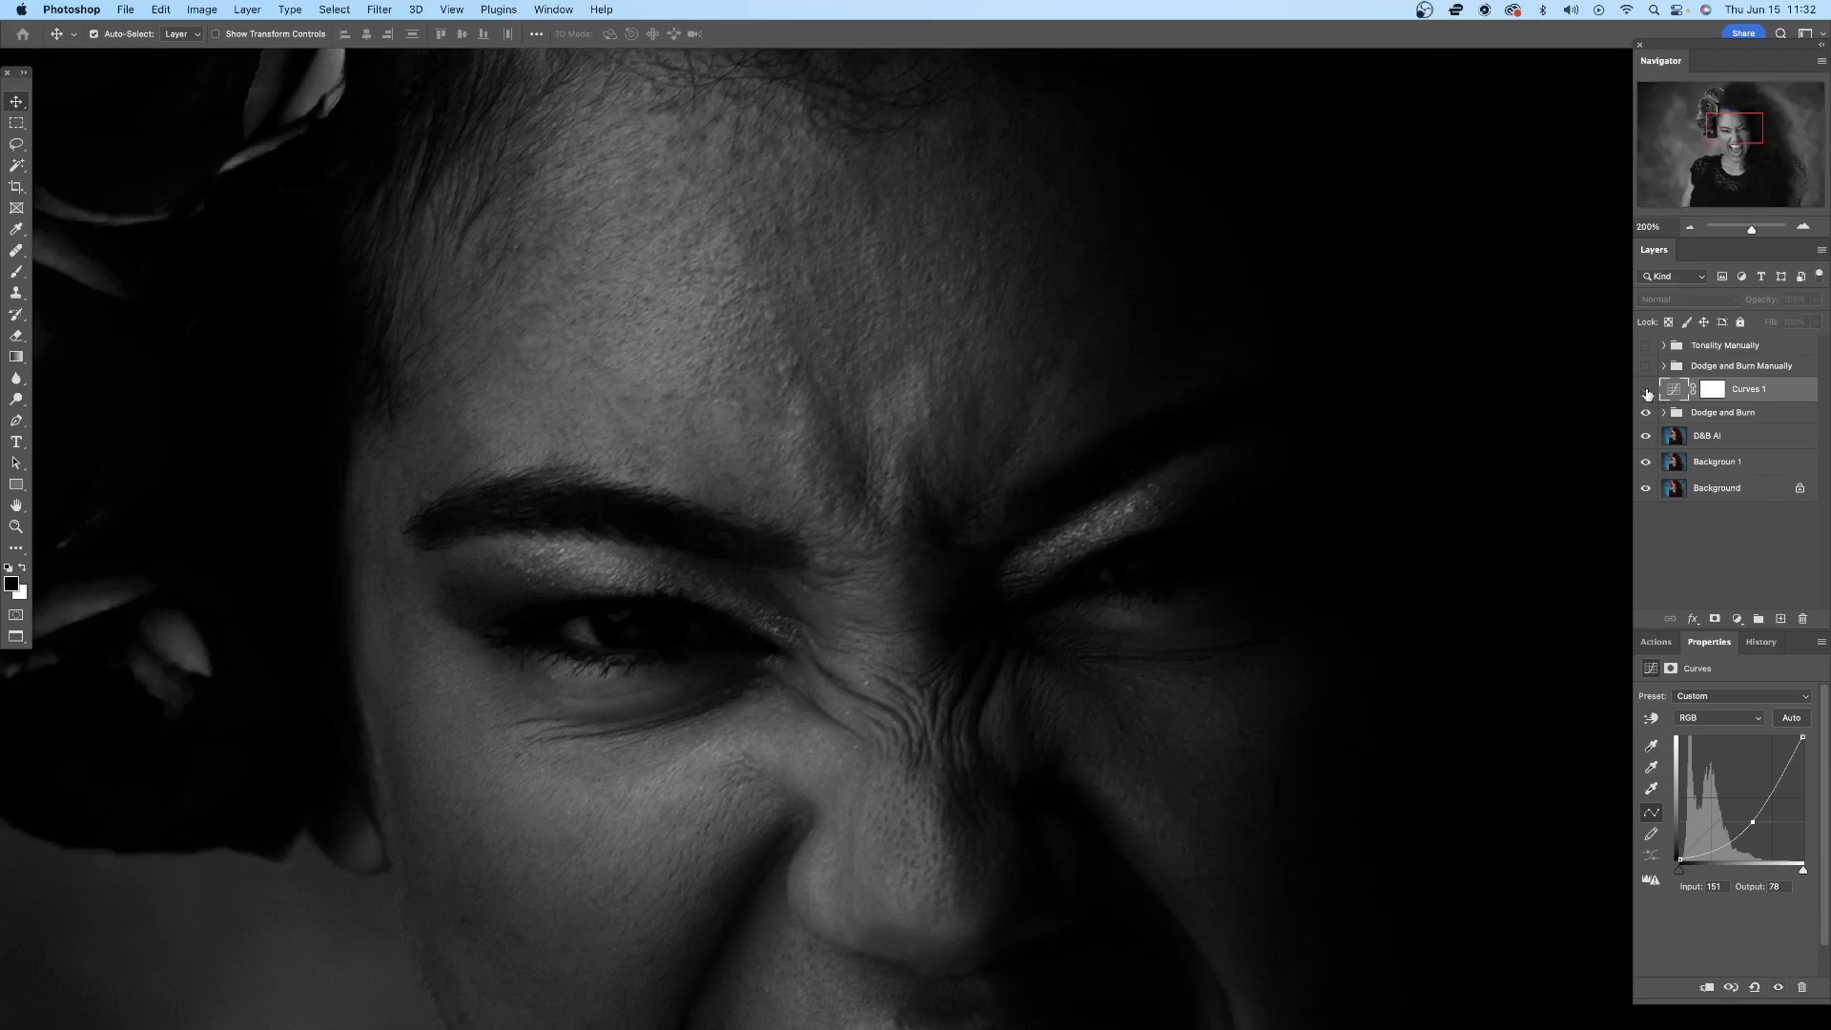
left_click(1646, 389)
scroll(1109, 345, "right", 5)
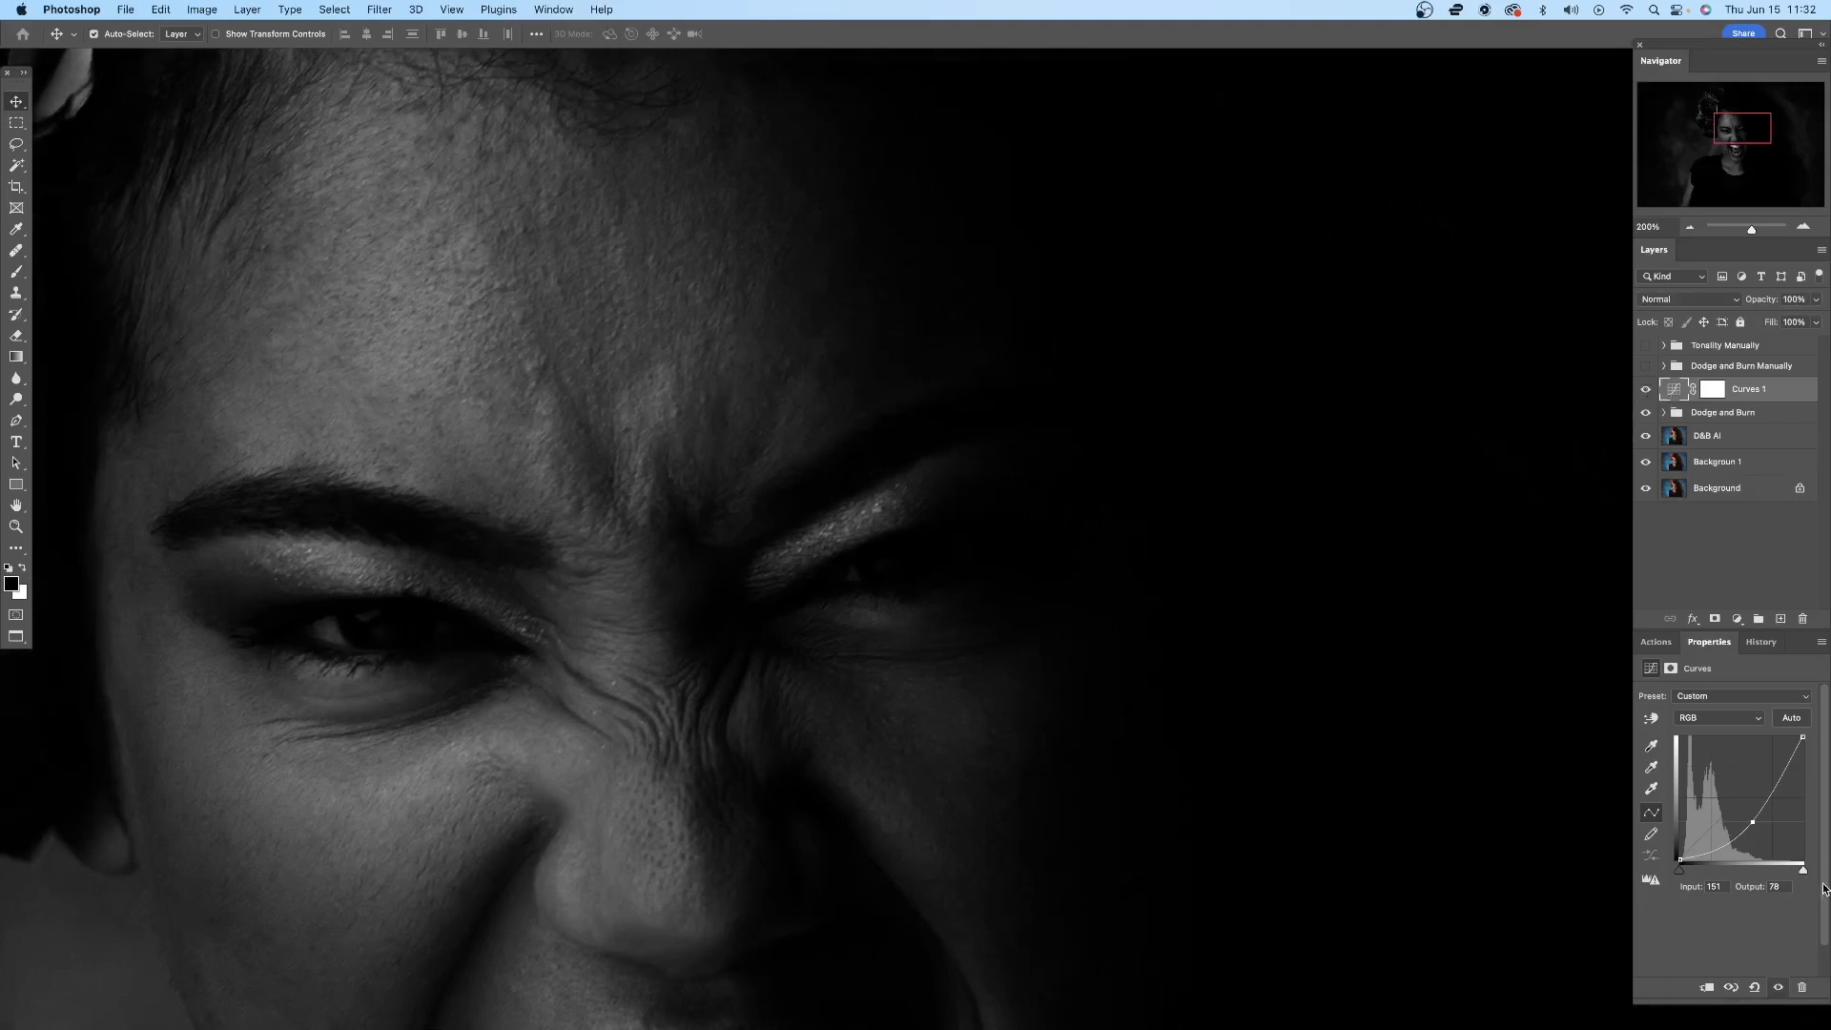
- Brighten the Curves 1 midtones to input 132, output 129, and compare the face with the D&B AI layer hidden and shown
left_click_drag(1753, 821, 1743, 797)
left_click(1645, 435)
left_click(1645, 436)
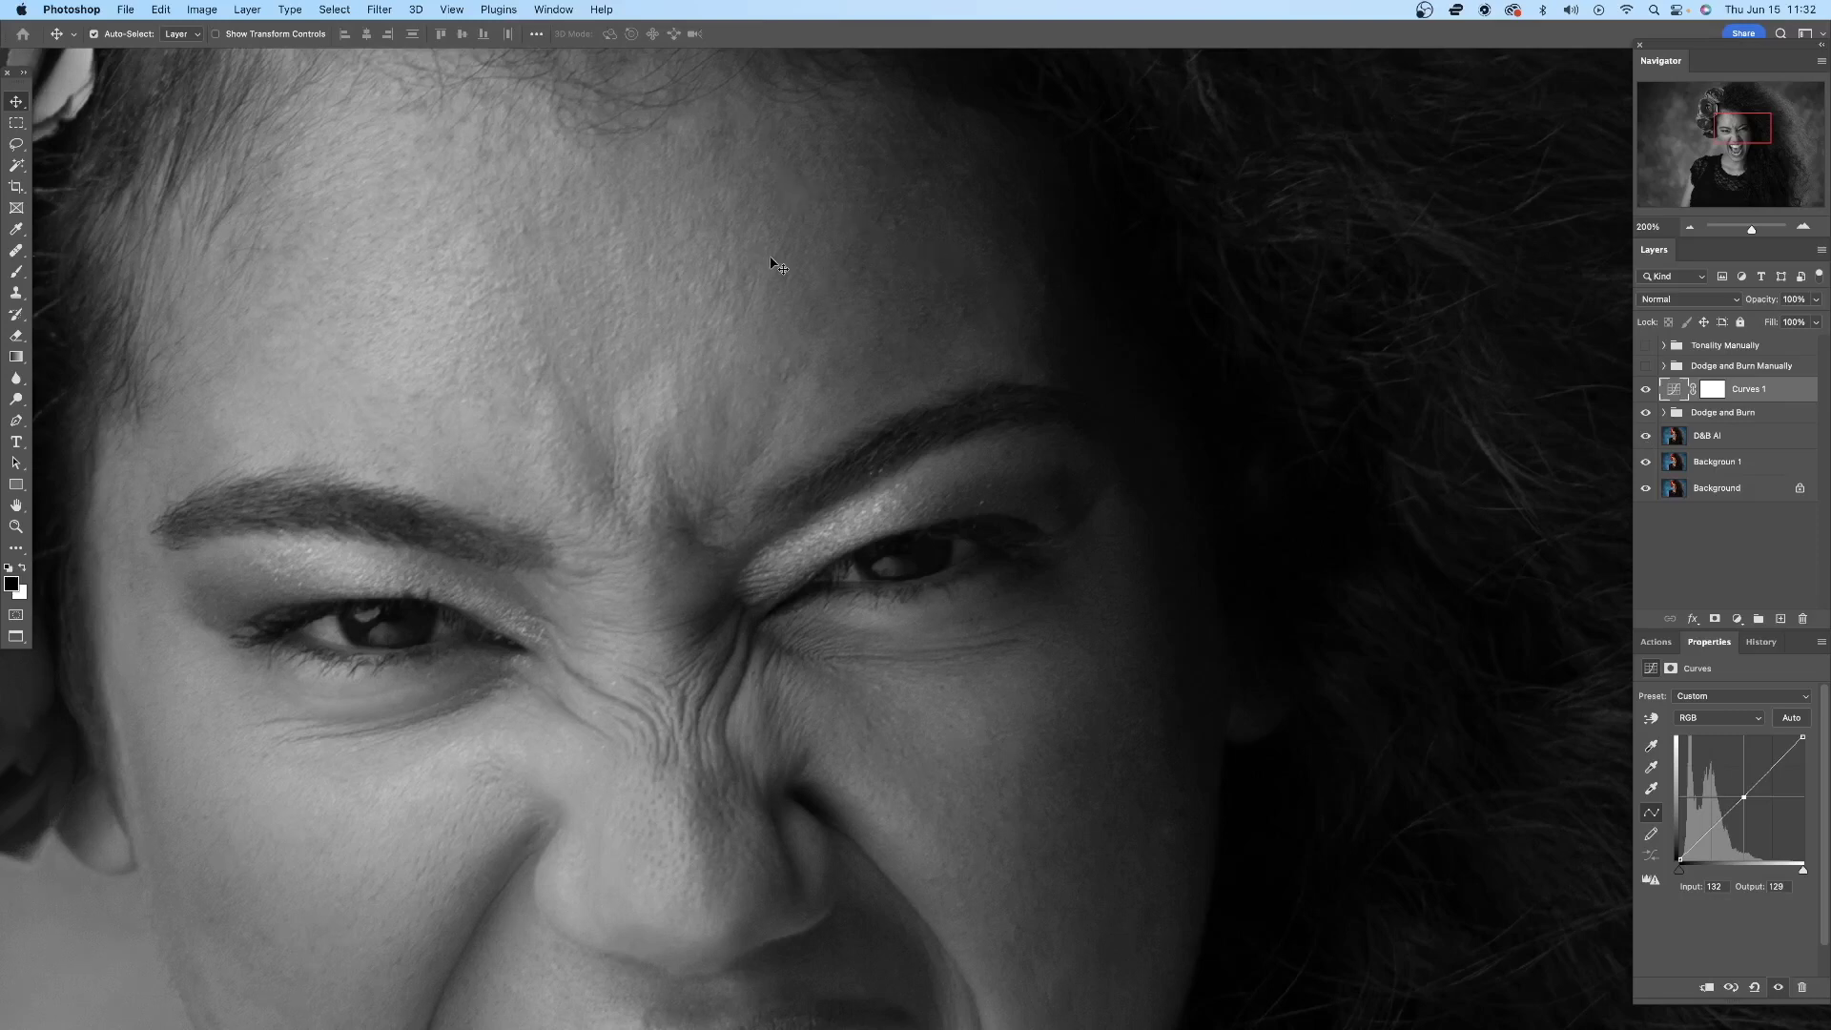
scroll(777, 267, "down", 8)
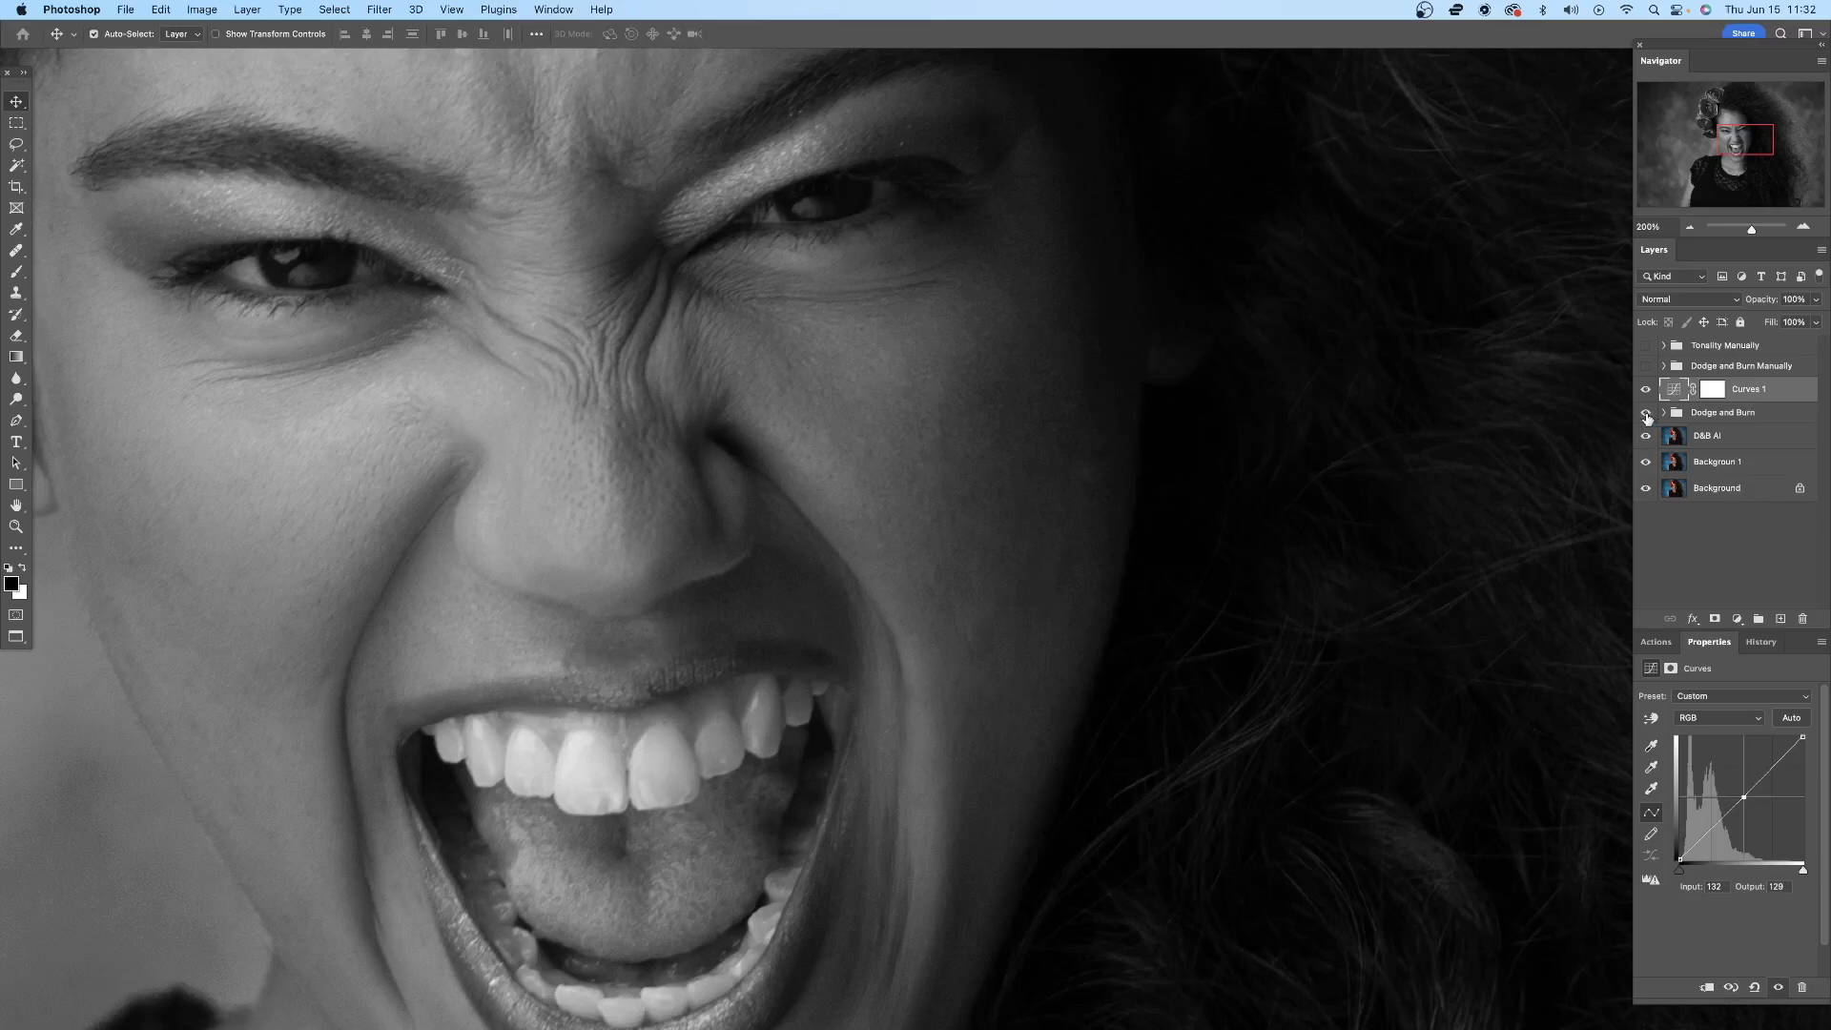
left_click(1645, 435)
left_click(1646, 439)
left_click(1647, 438)
left_click(1647, 438)
left_click(1685, 224)
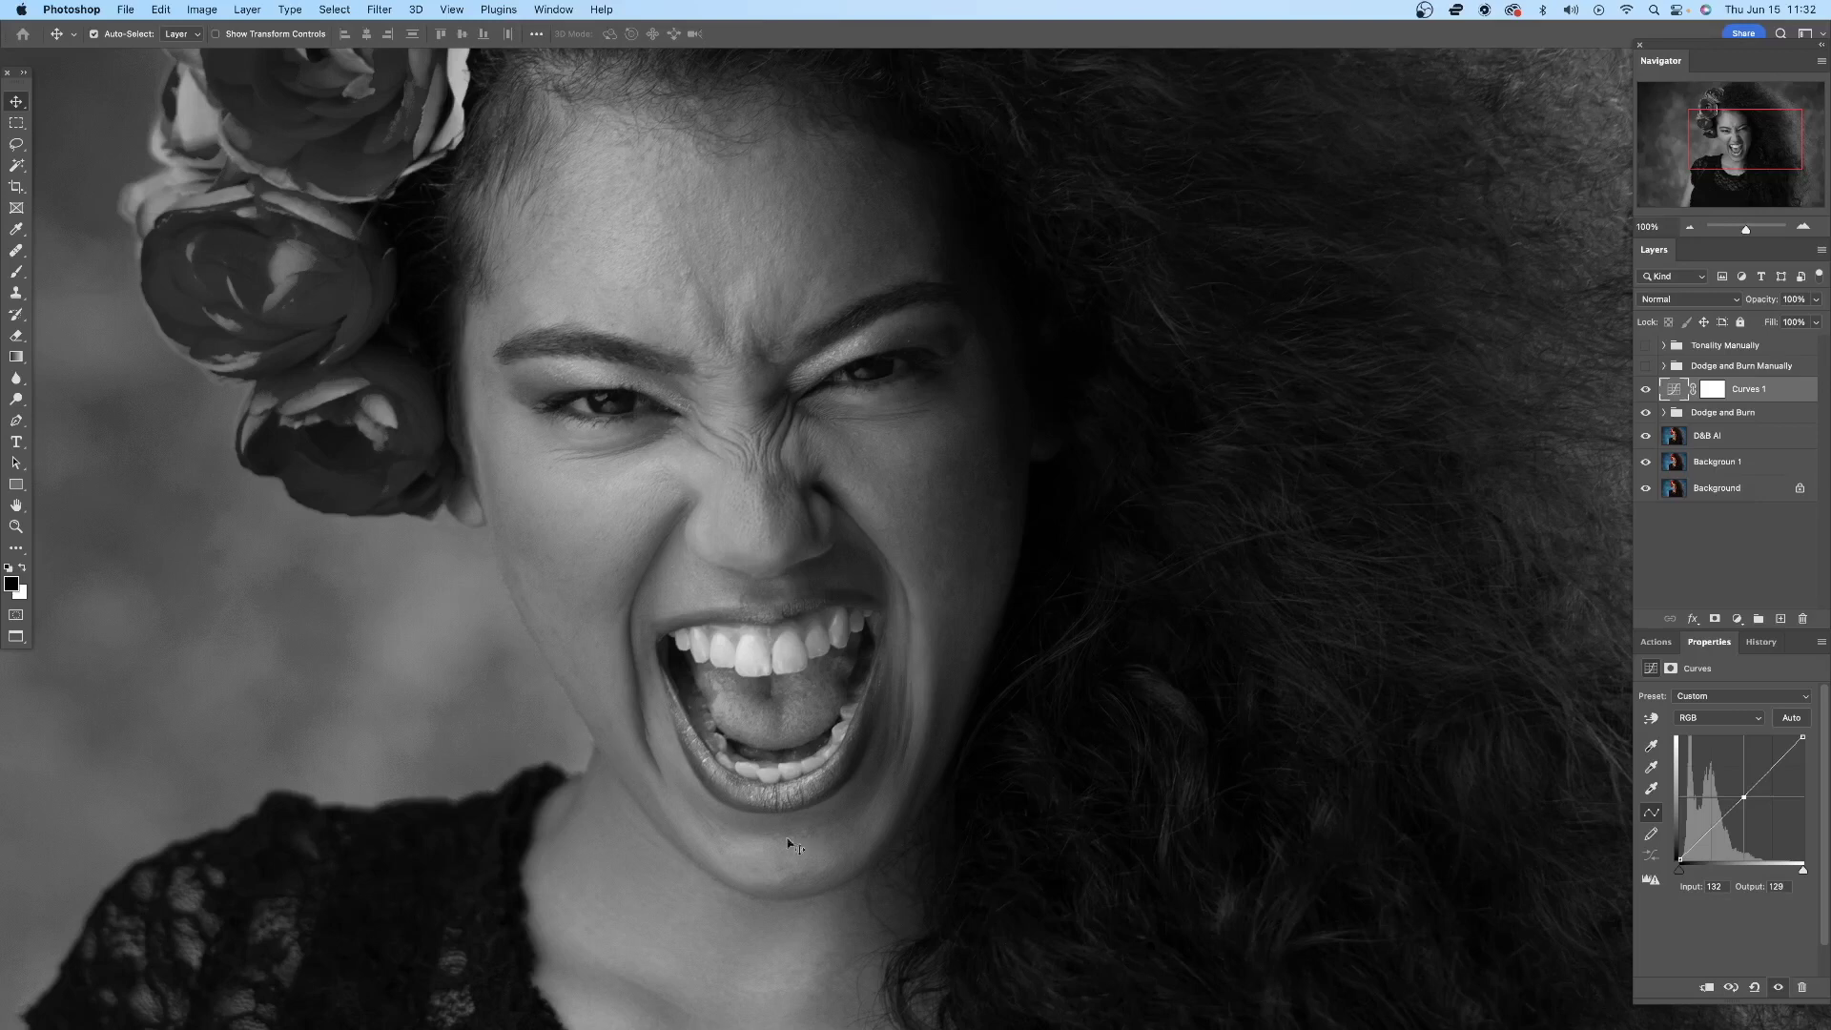
scroll(738, 847, "down", 1)
scroll(741, 848, "up", 1)
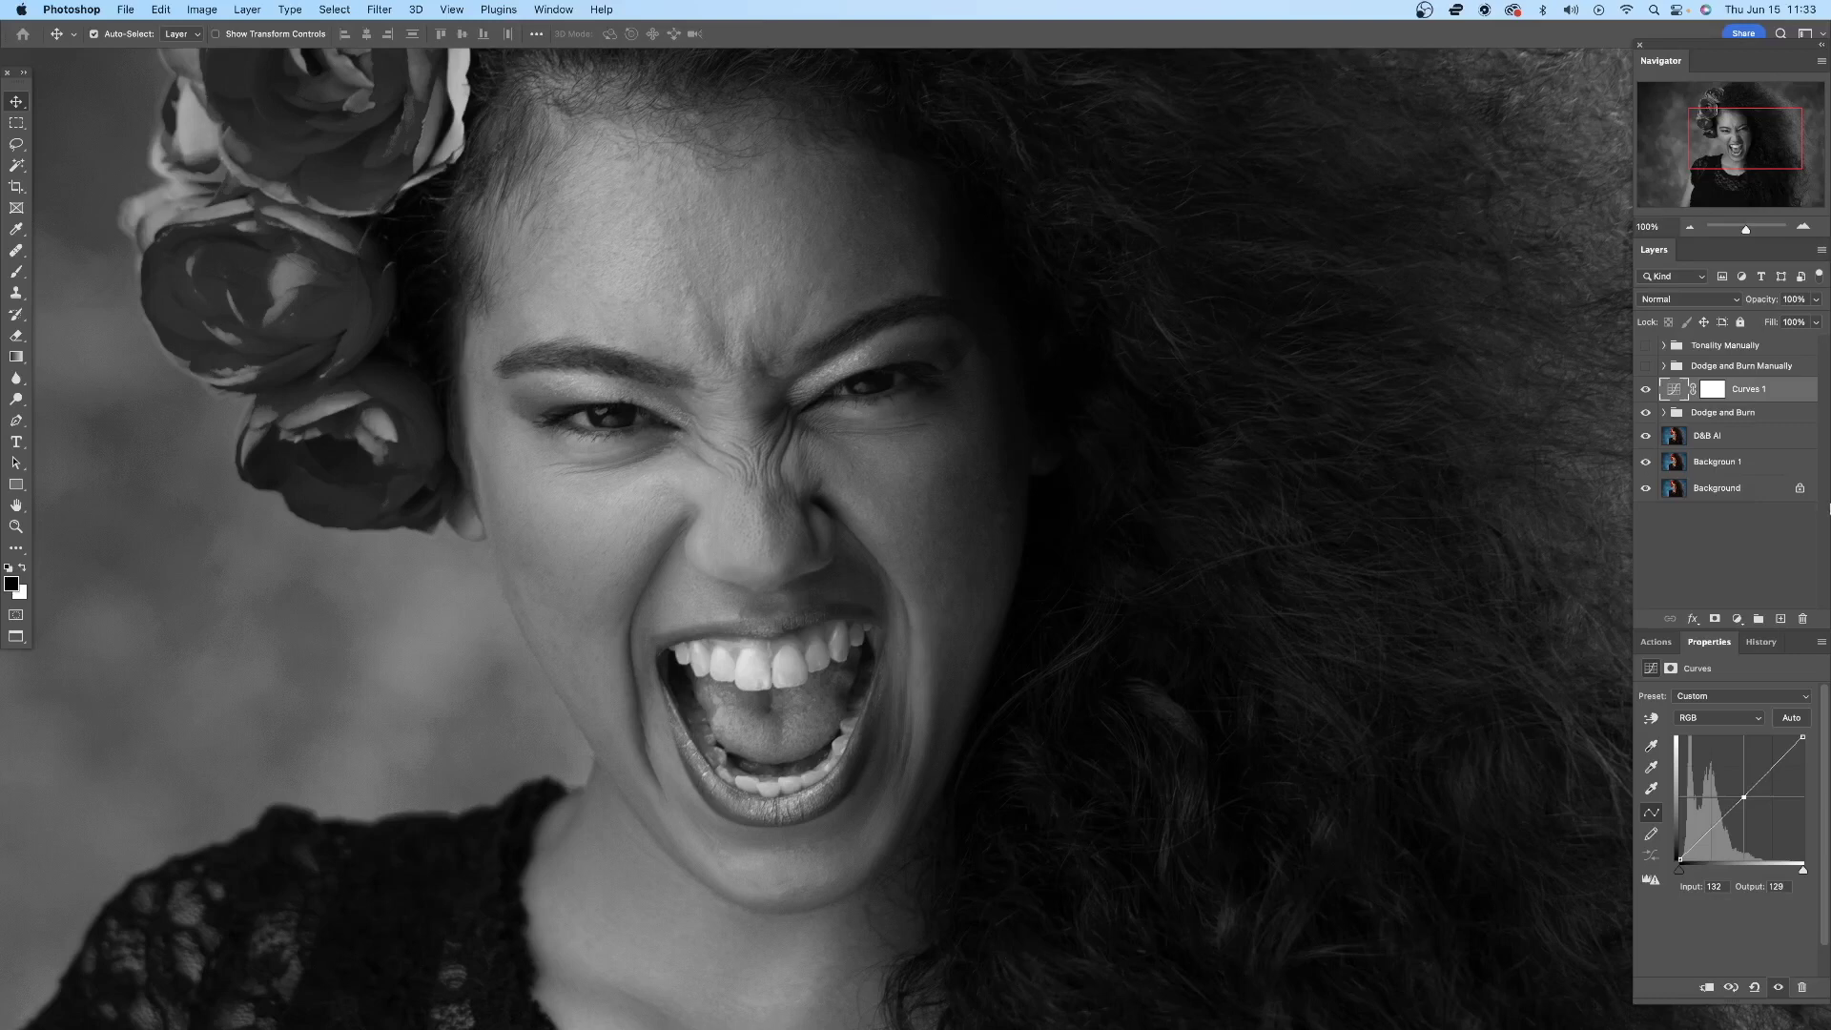
- Delete the Curves 1 layer and the Dodge and Burn group with its contents
left_click(1803, 619)
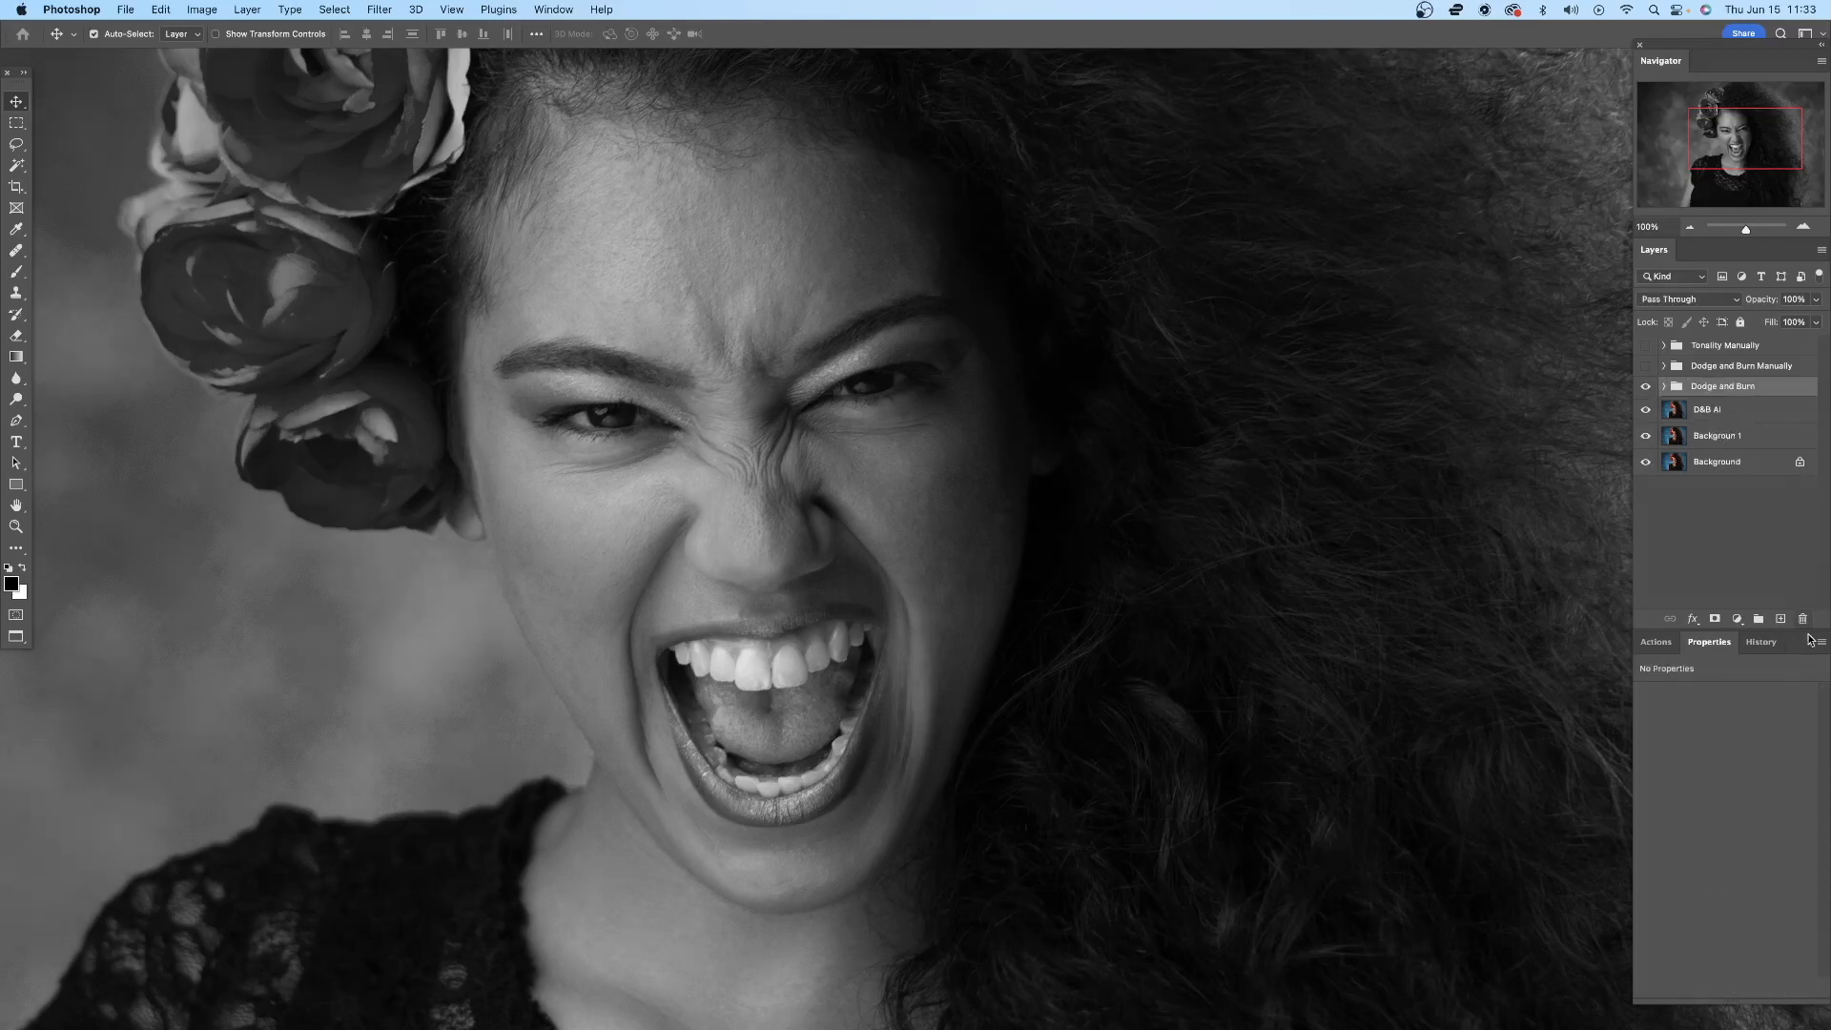
left_click(1804, 619)
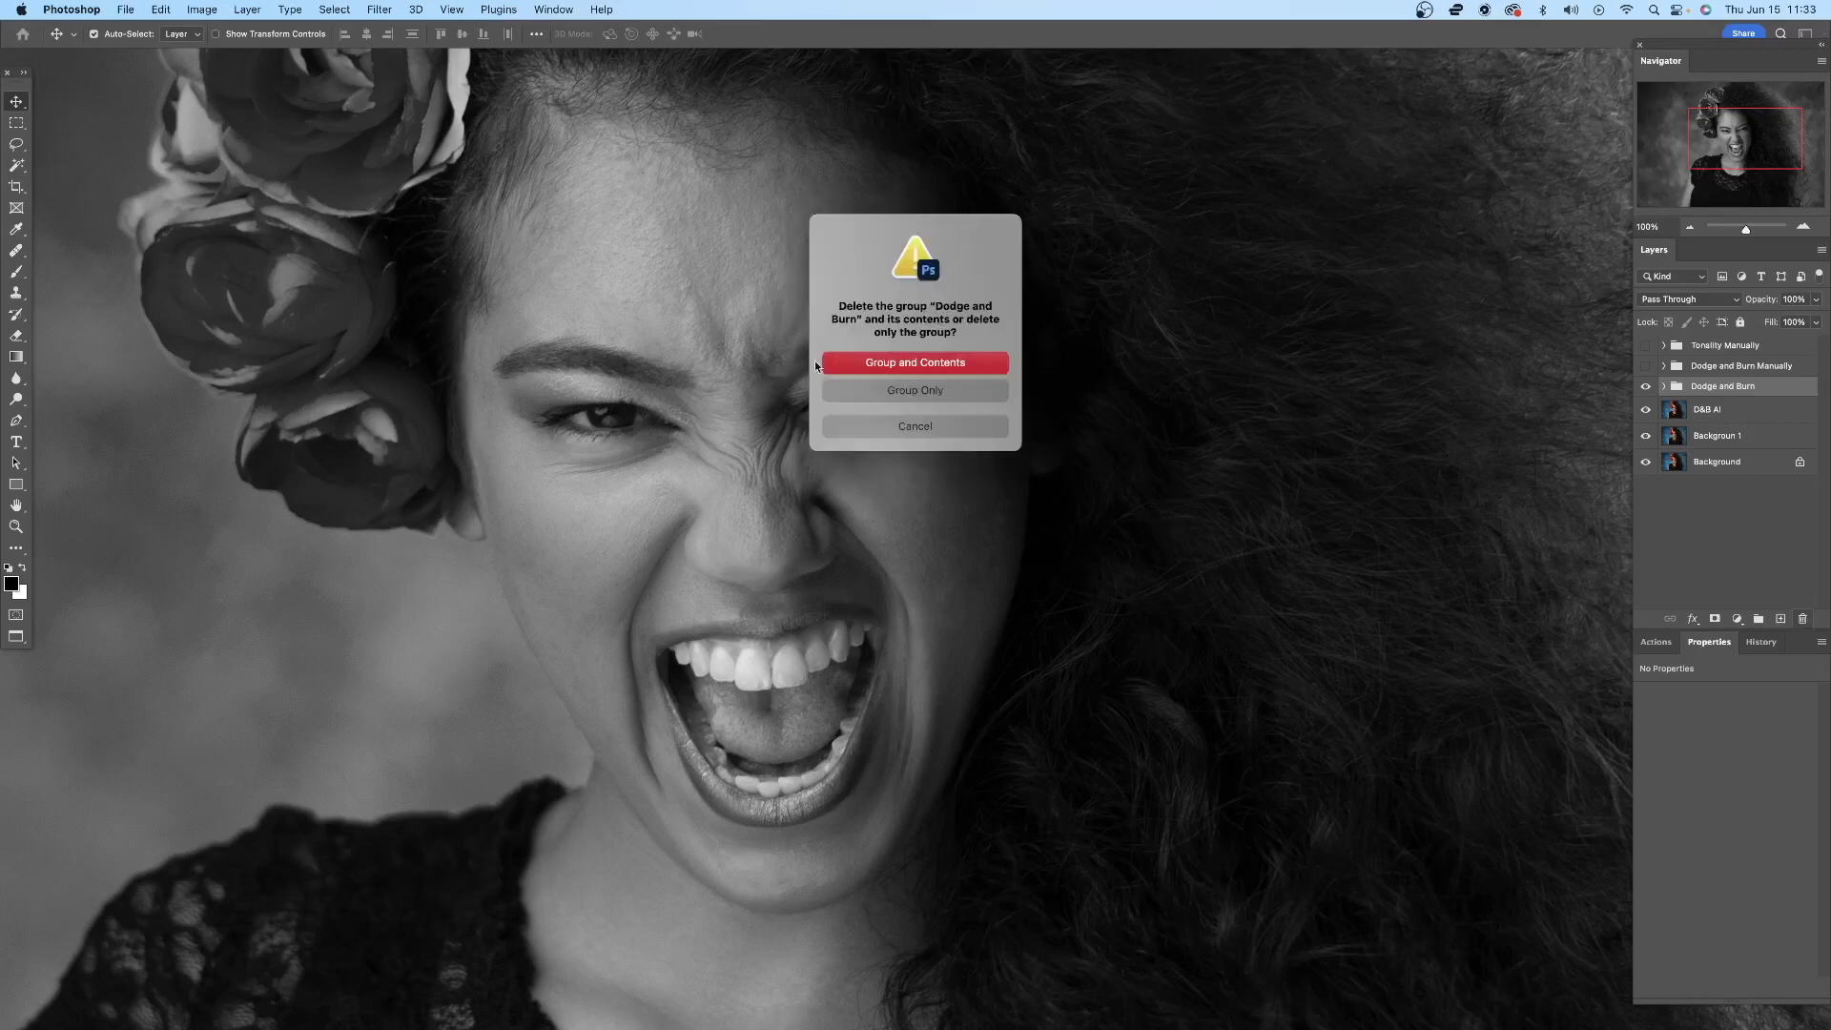
left_click(855, 364)
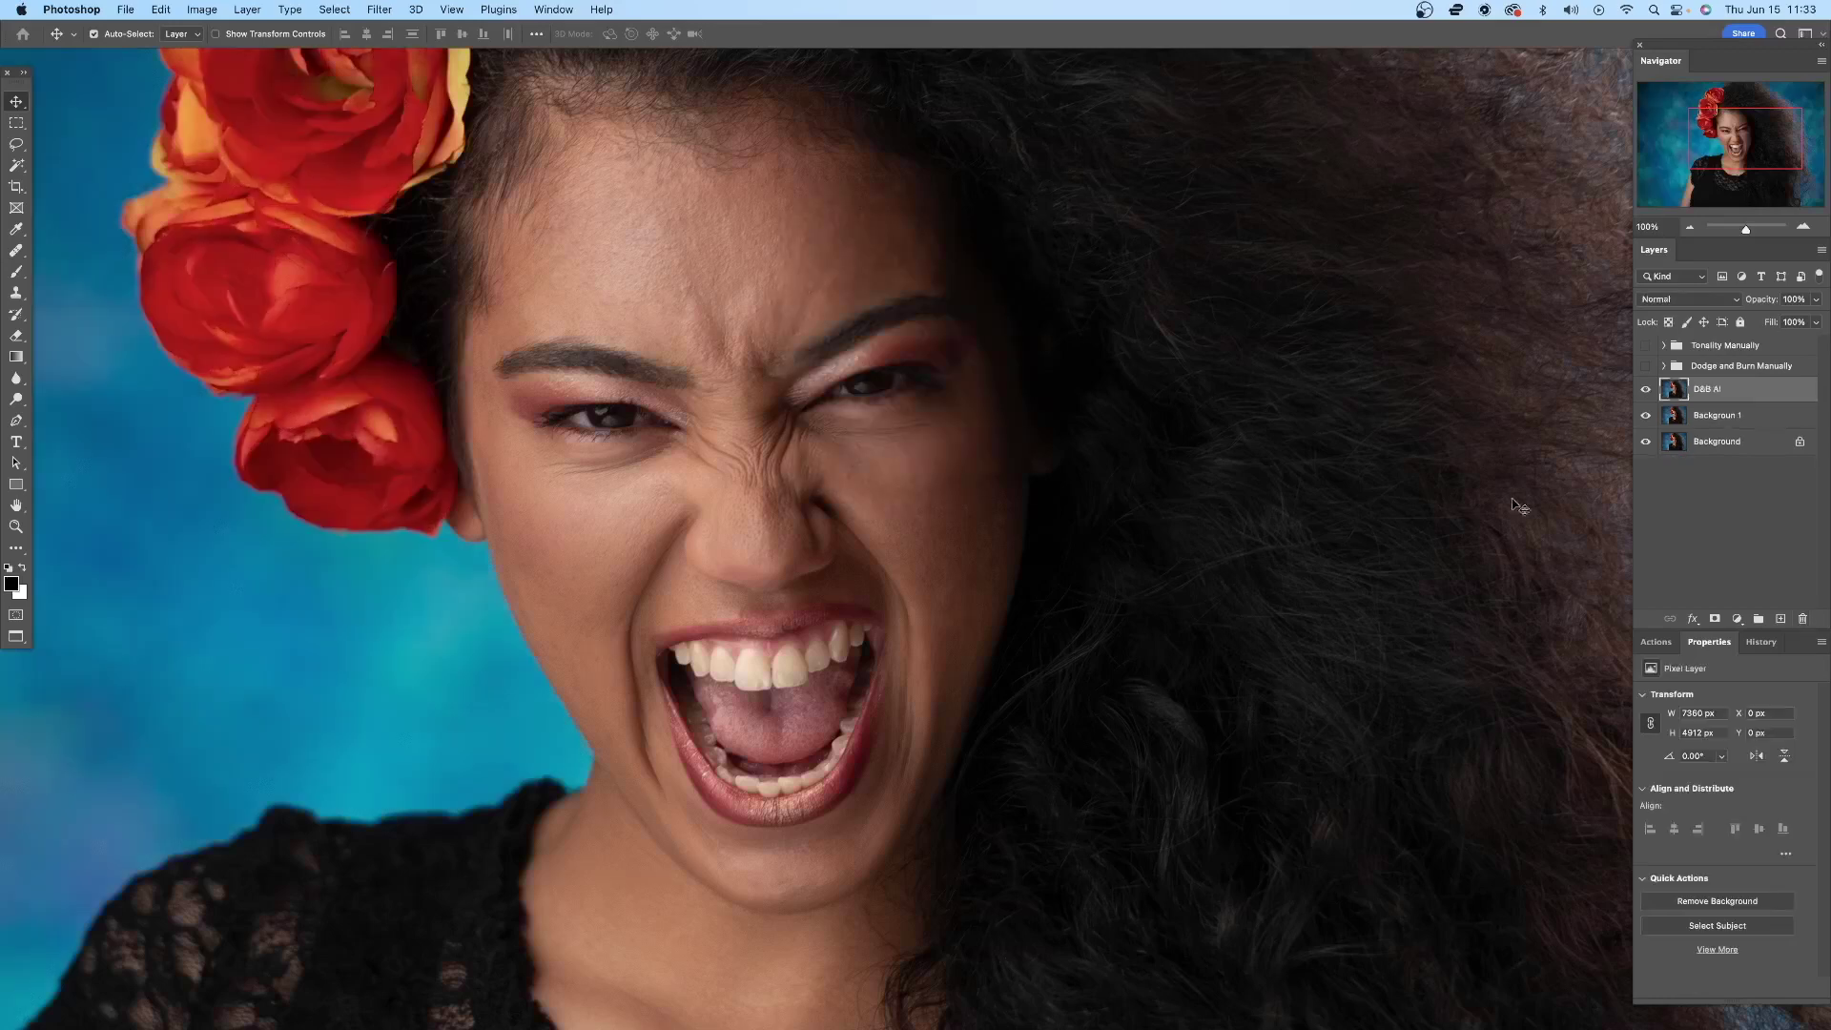
- Hide the D&B AI layer and show the Dodge and Burn Manually group
left_click(1689, 227)
scroll(1559, 456, "right", 1)
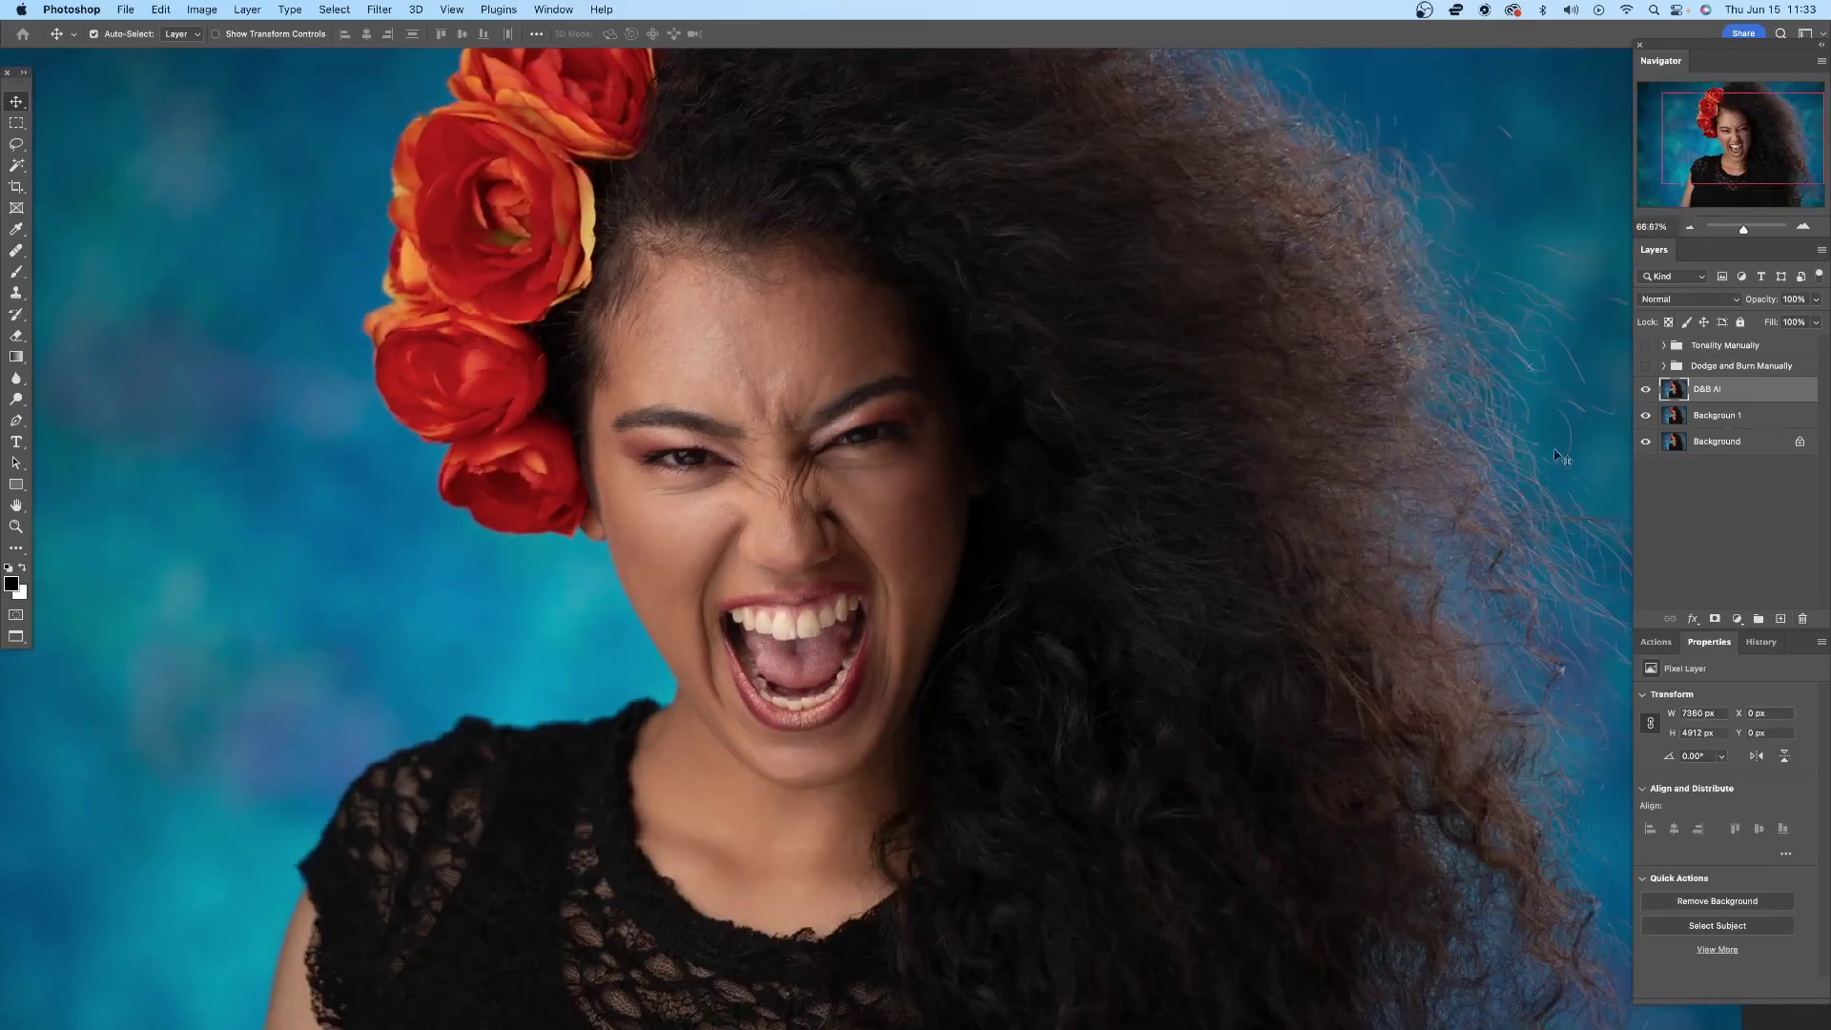
left_click(1646, 390)
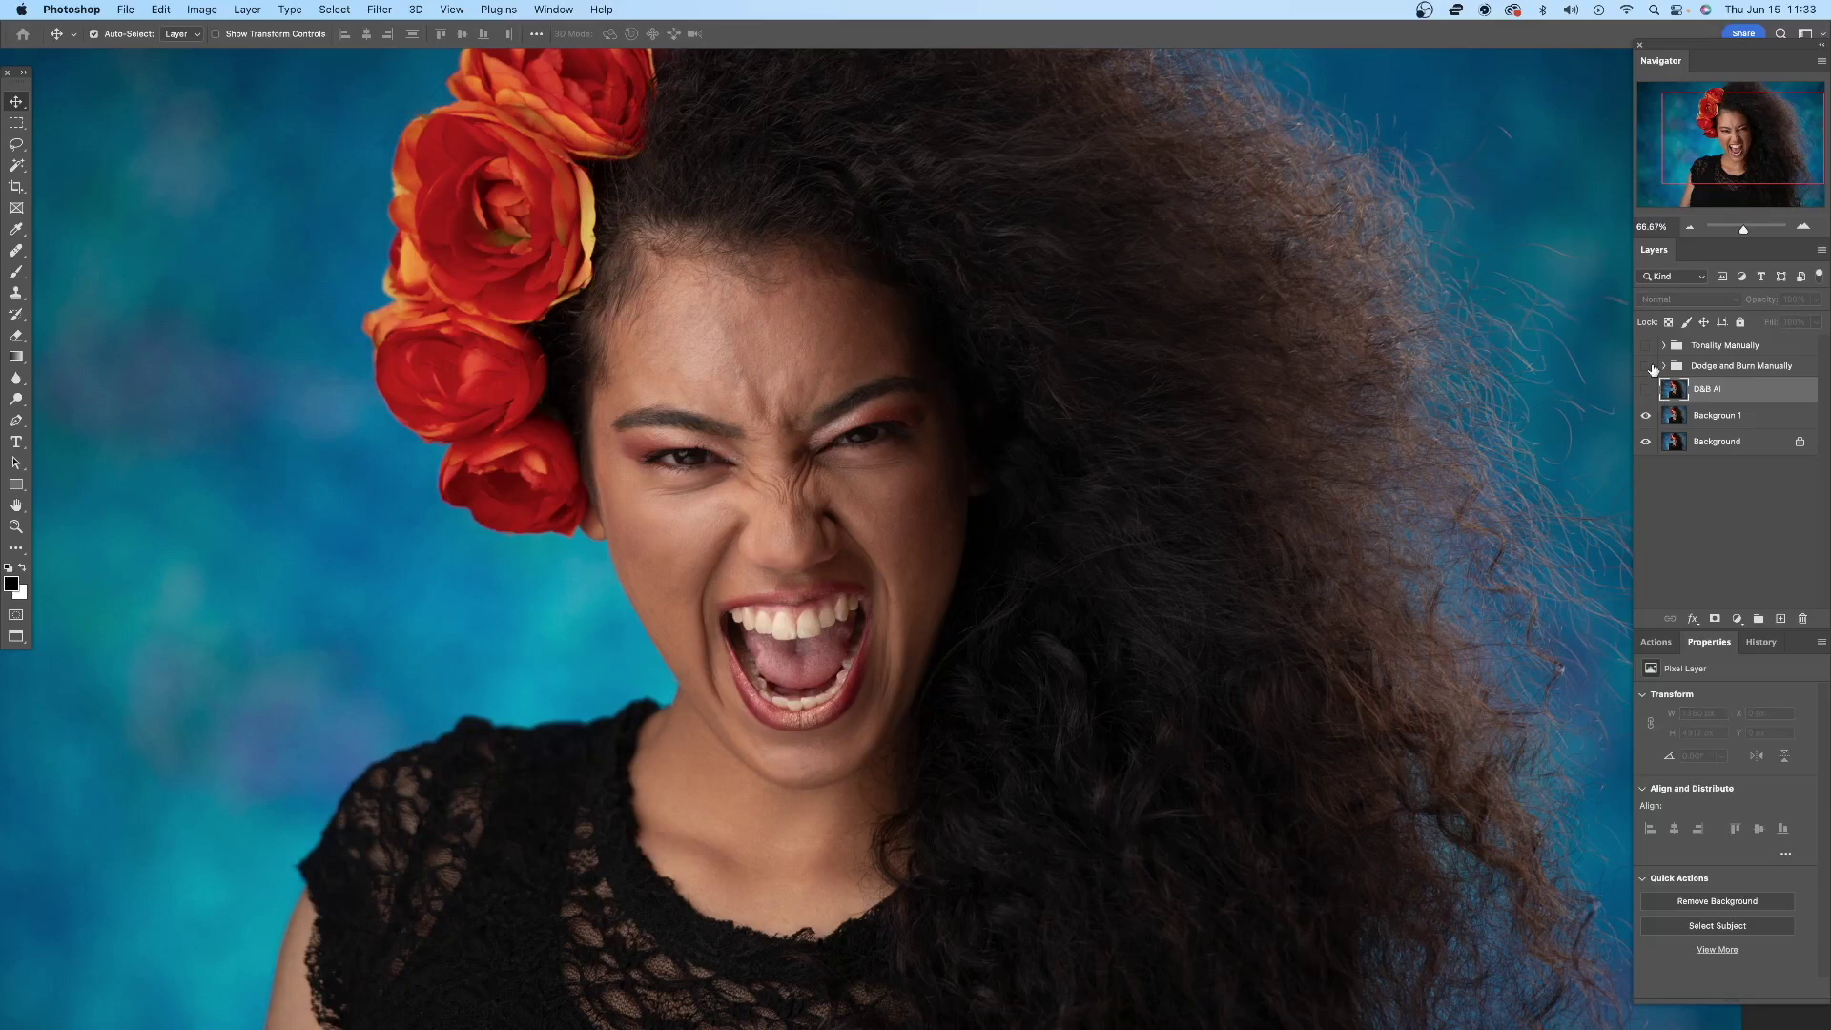
left_click(1646, 367)
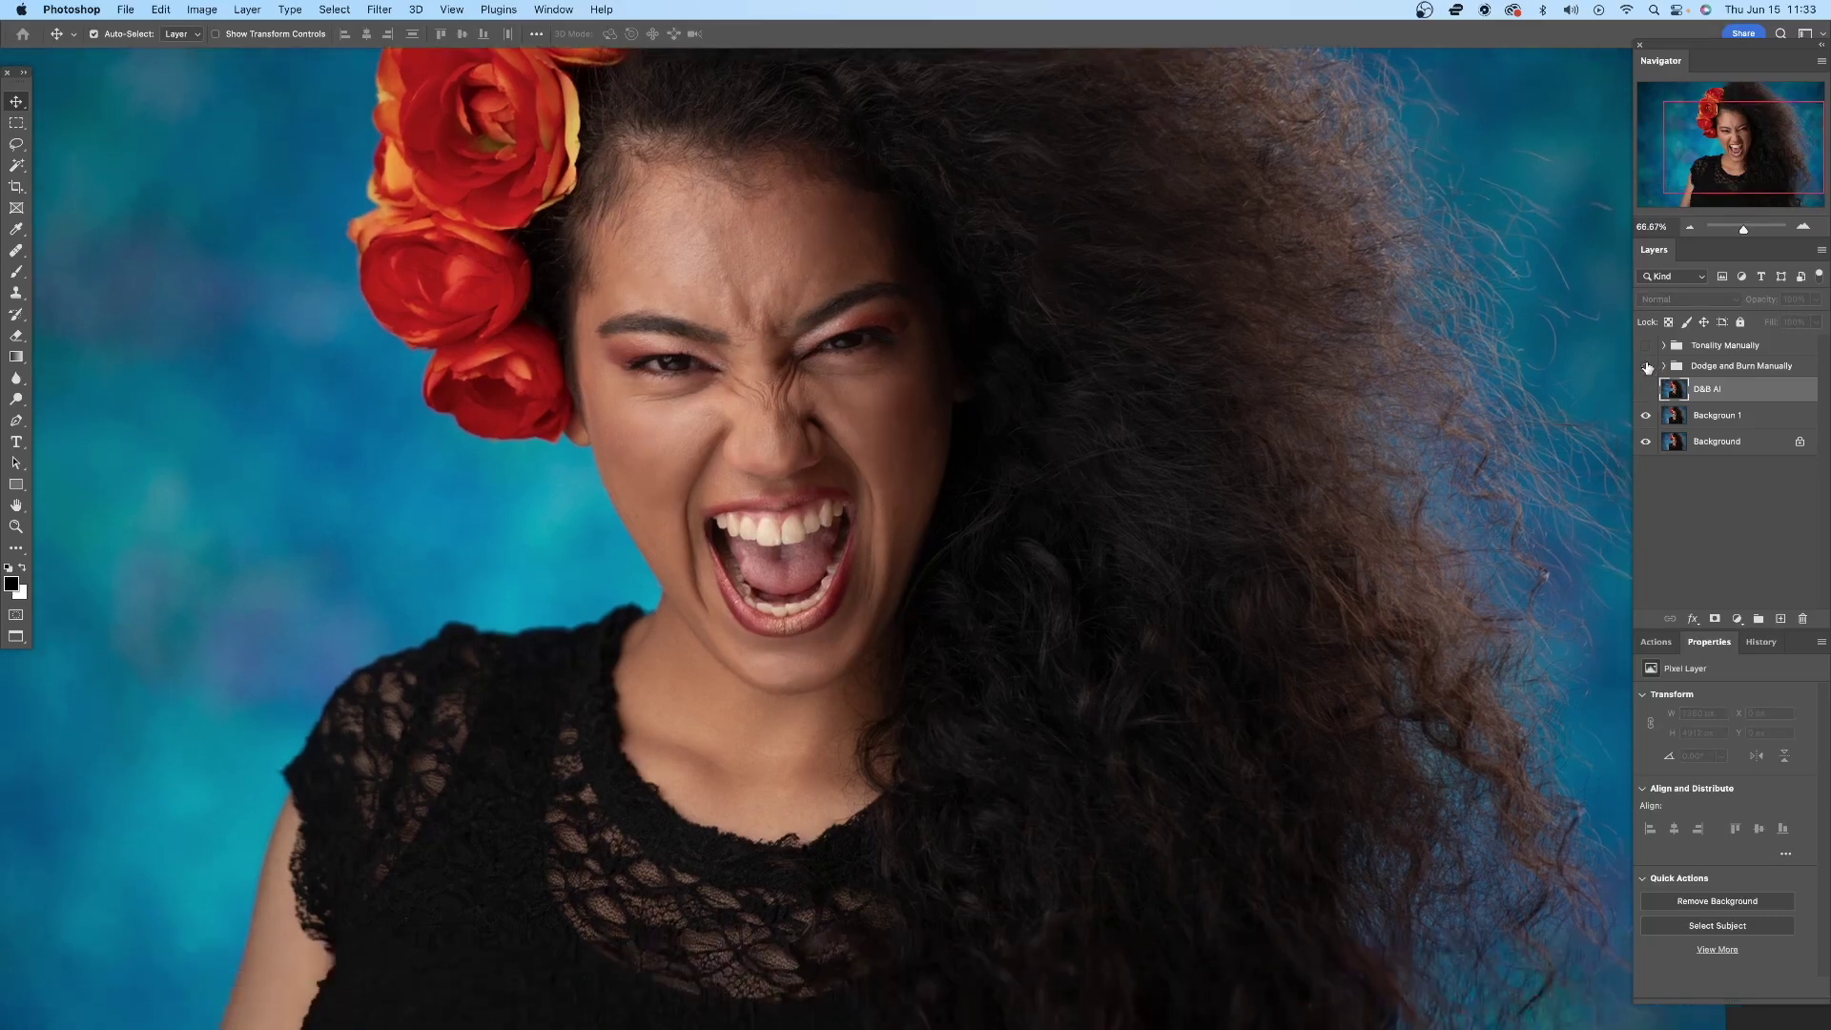
left_click(1647, 367)
- Run the Dodge and Burn action above the Dodge and Burn Manually group
left_click(1759, 367)
left_click(1657, 642)
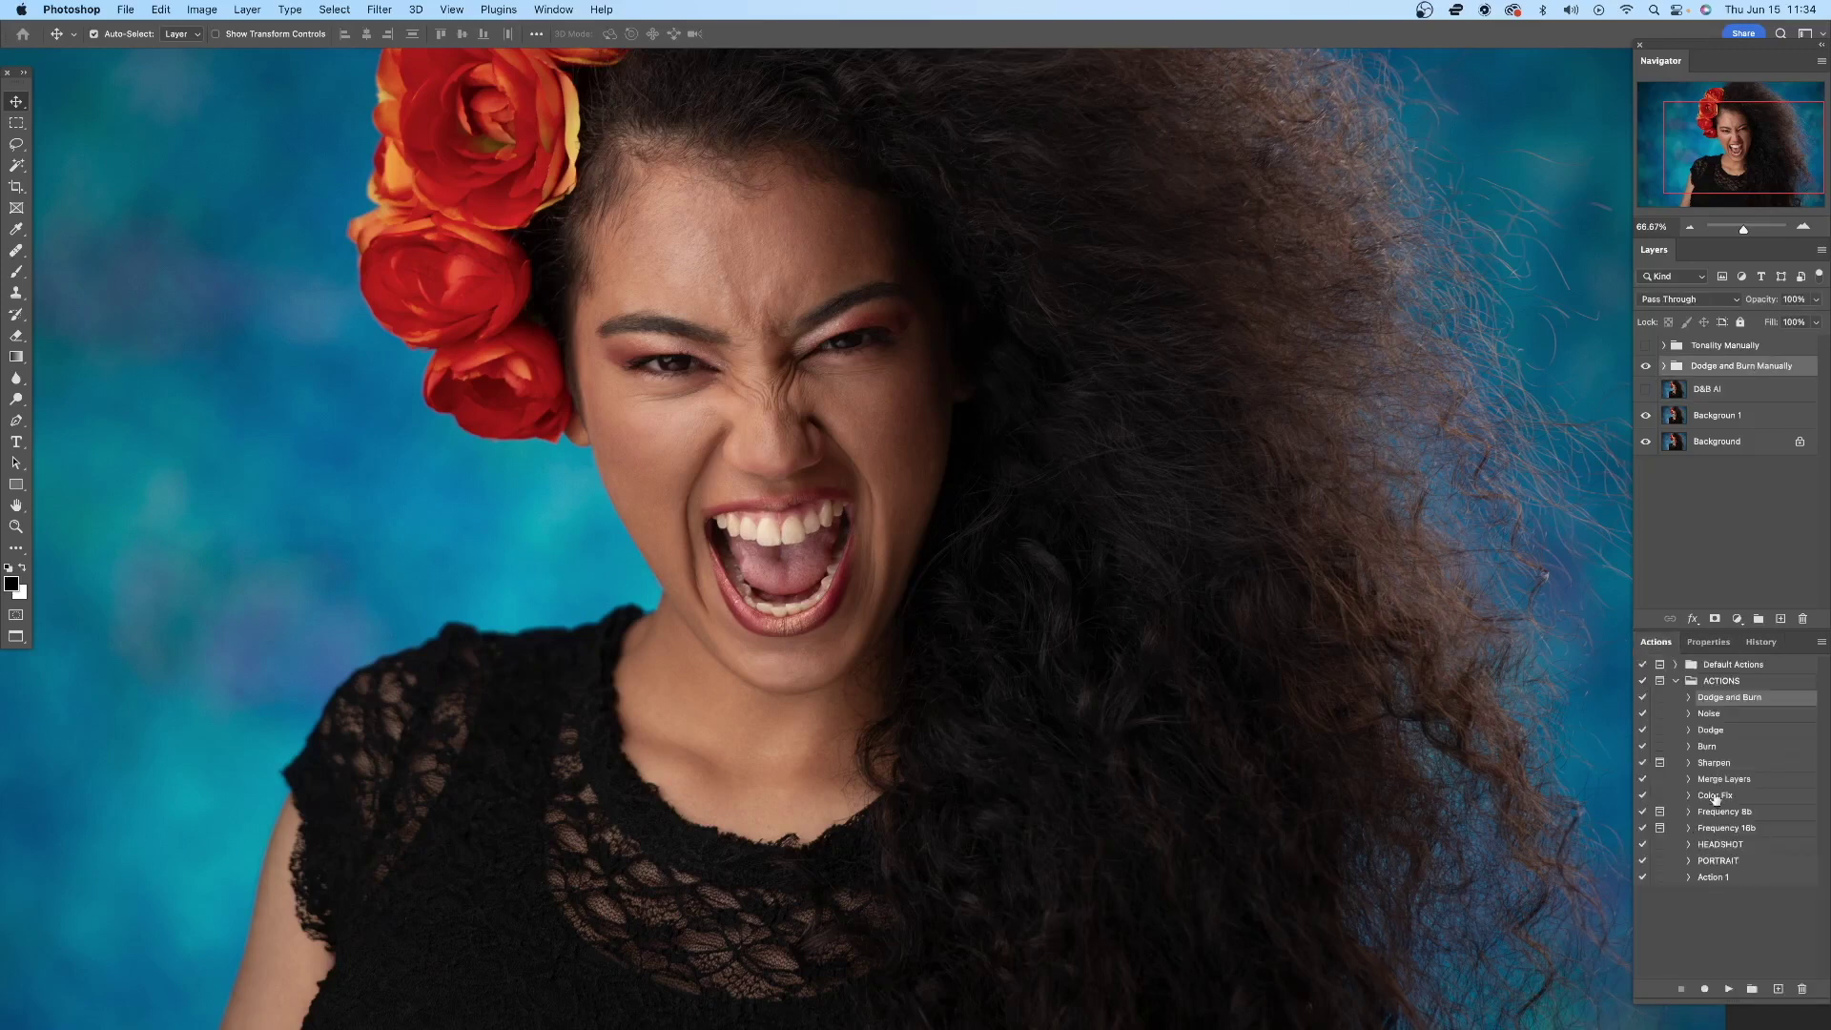
left_click(1728, 989)
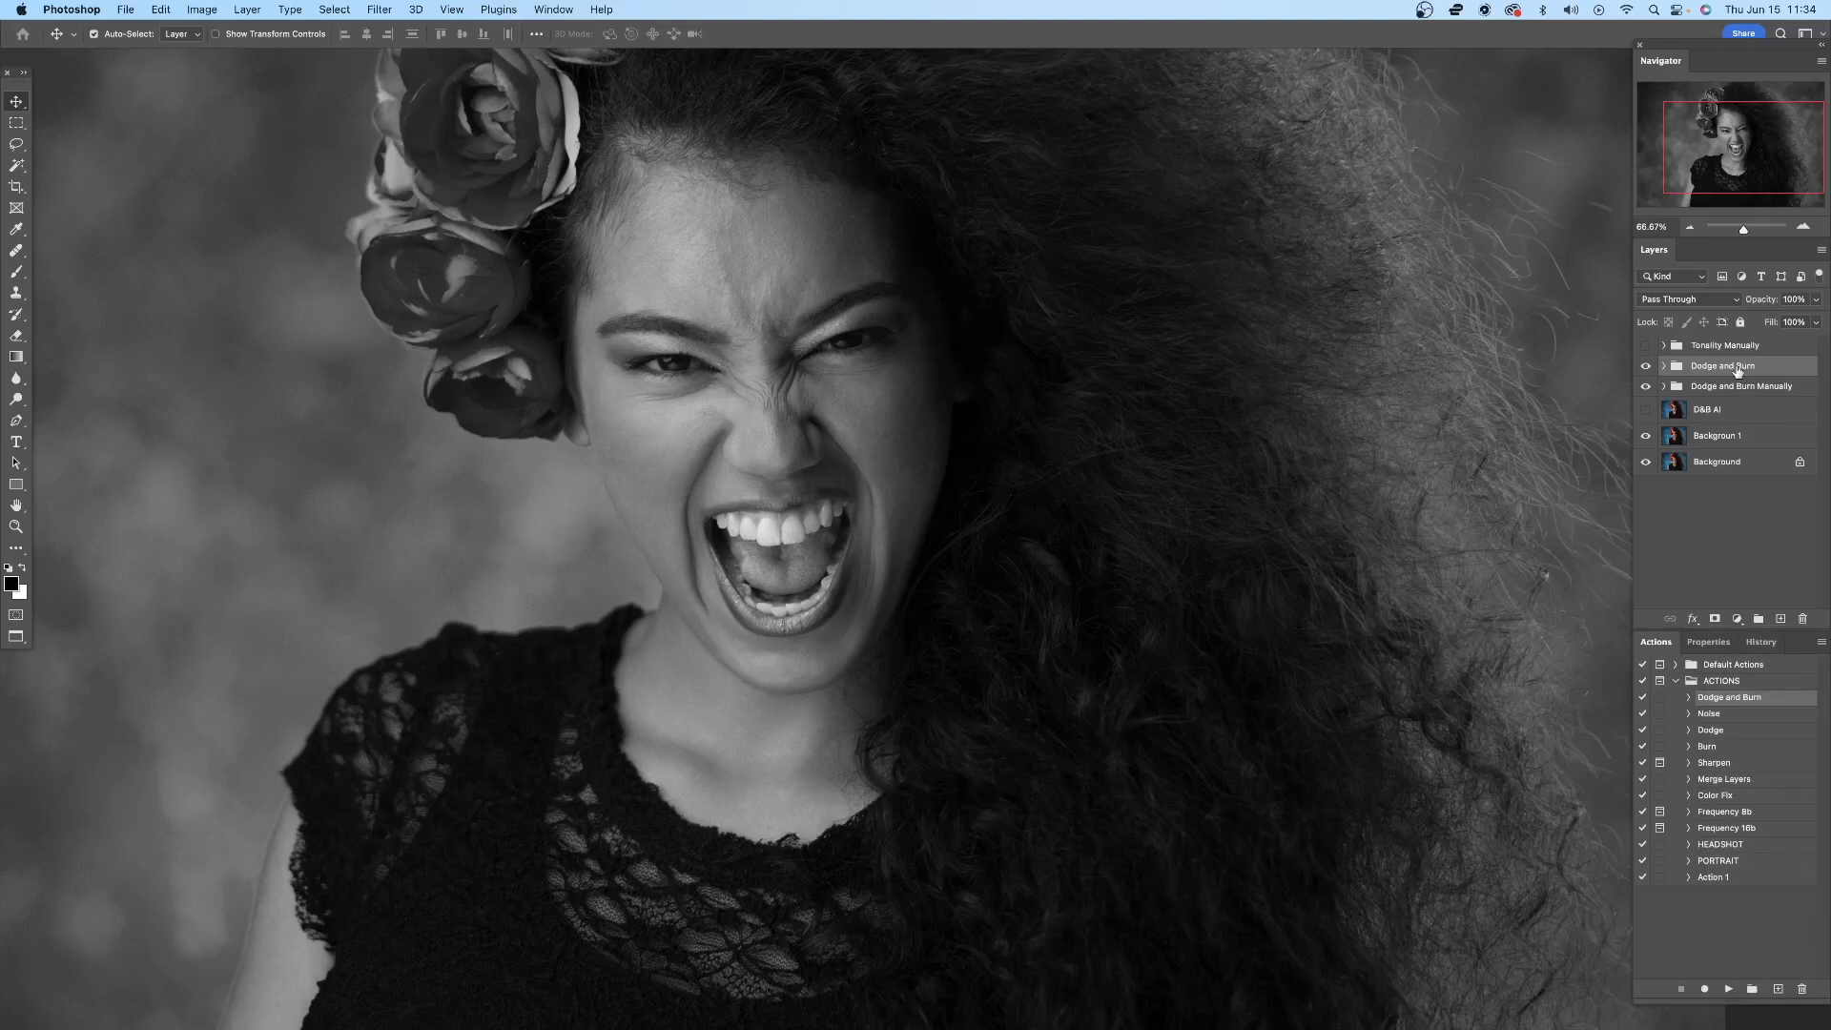
- Add a Curves adjustment layer above the Dodge and Burn group and darken its midtones to input 146, output 68
left_click(1737, 619)
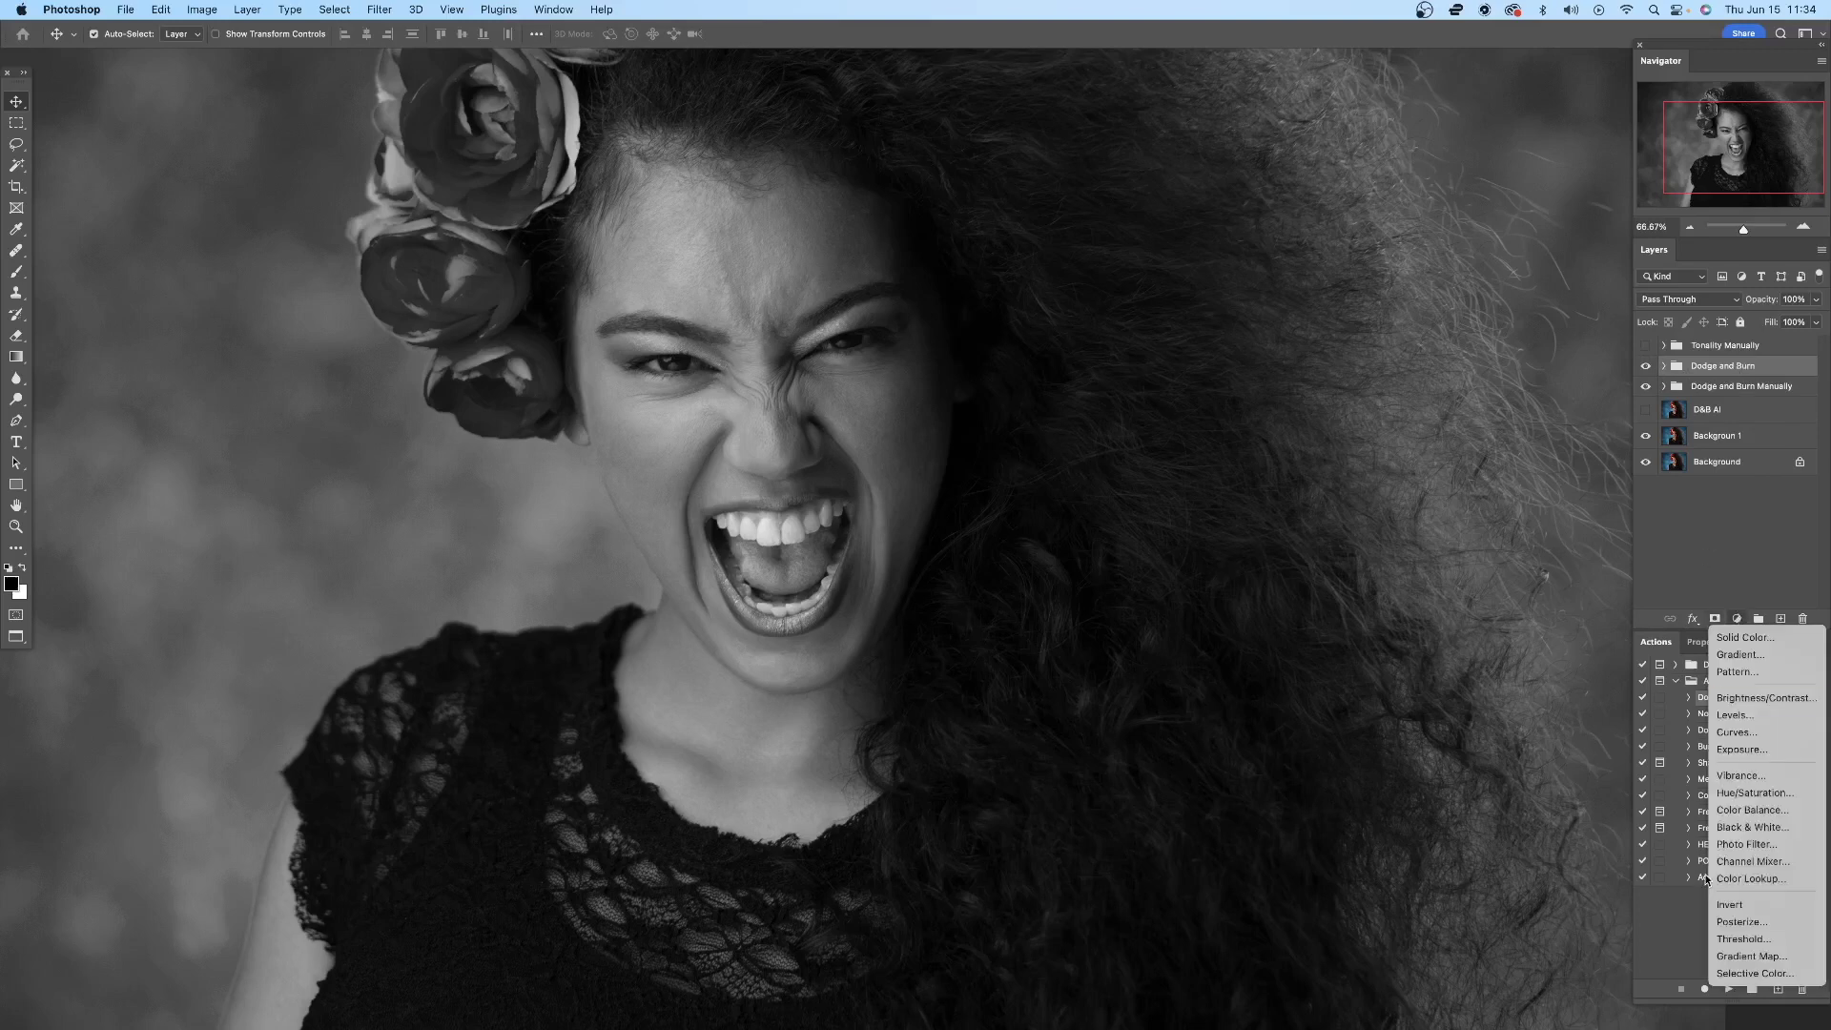
left_click(1745, 734)
left_click(1740, 799)
left_click_drag(1740, 799, 1751, 826)
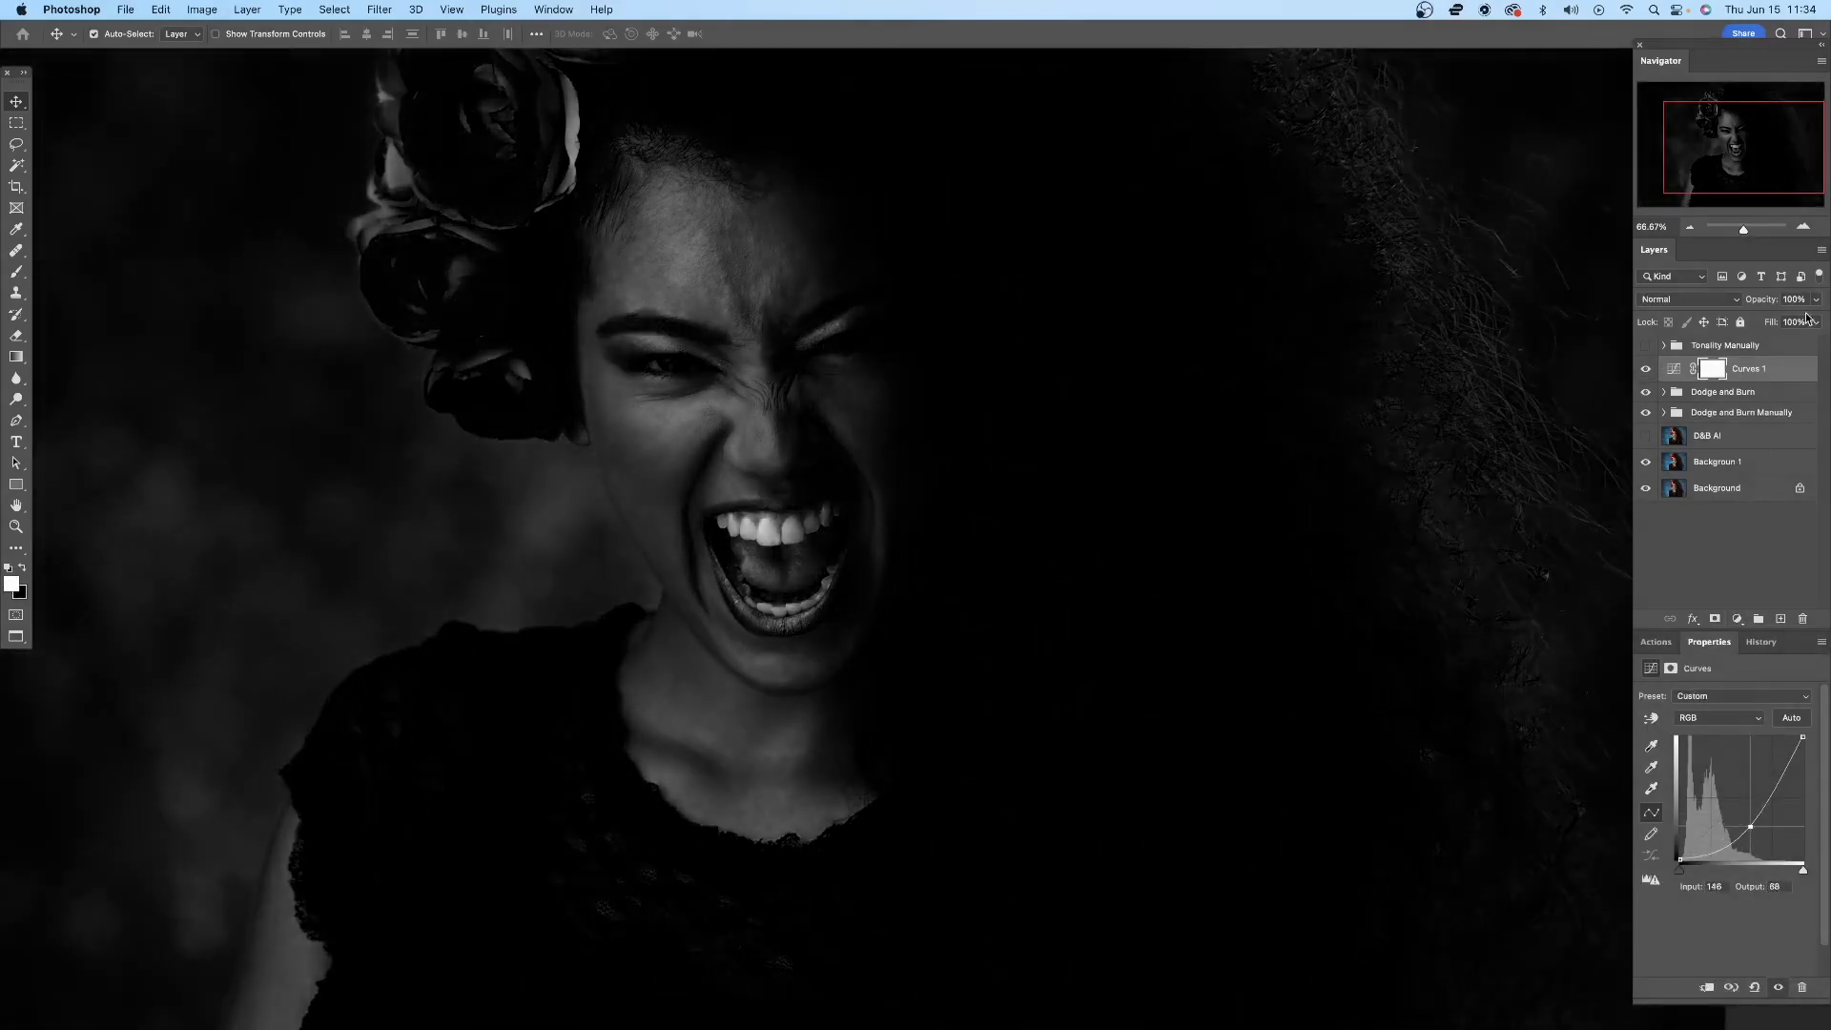
- Examine the face at 100% in the darkened view with the Dodge and Burn Manually group hidden and shown
left_click(1804, 226)
left_click_drag(1767, 165, 1756, 170)
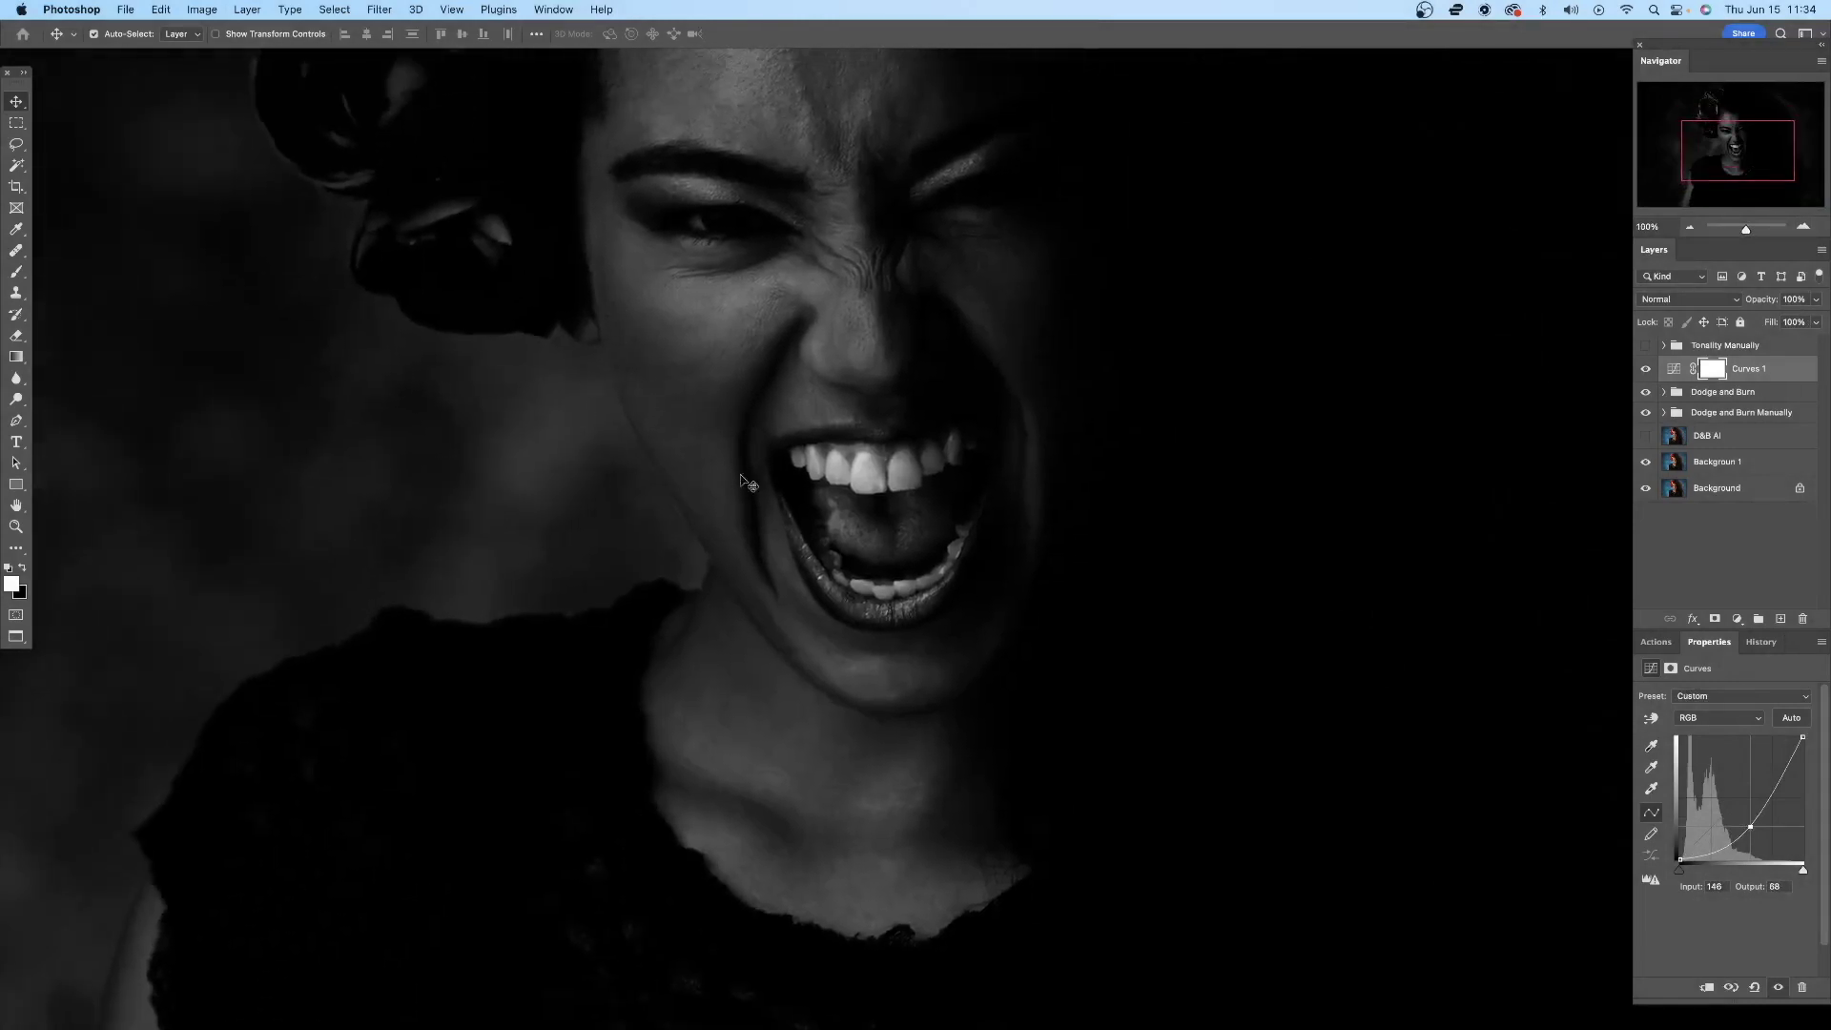
left_click(1645, 412)
left_click(1645, 412)
left_click(1645, 412)
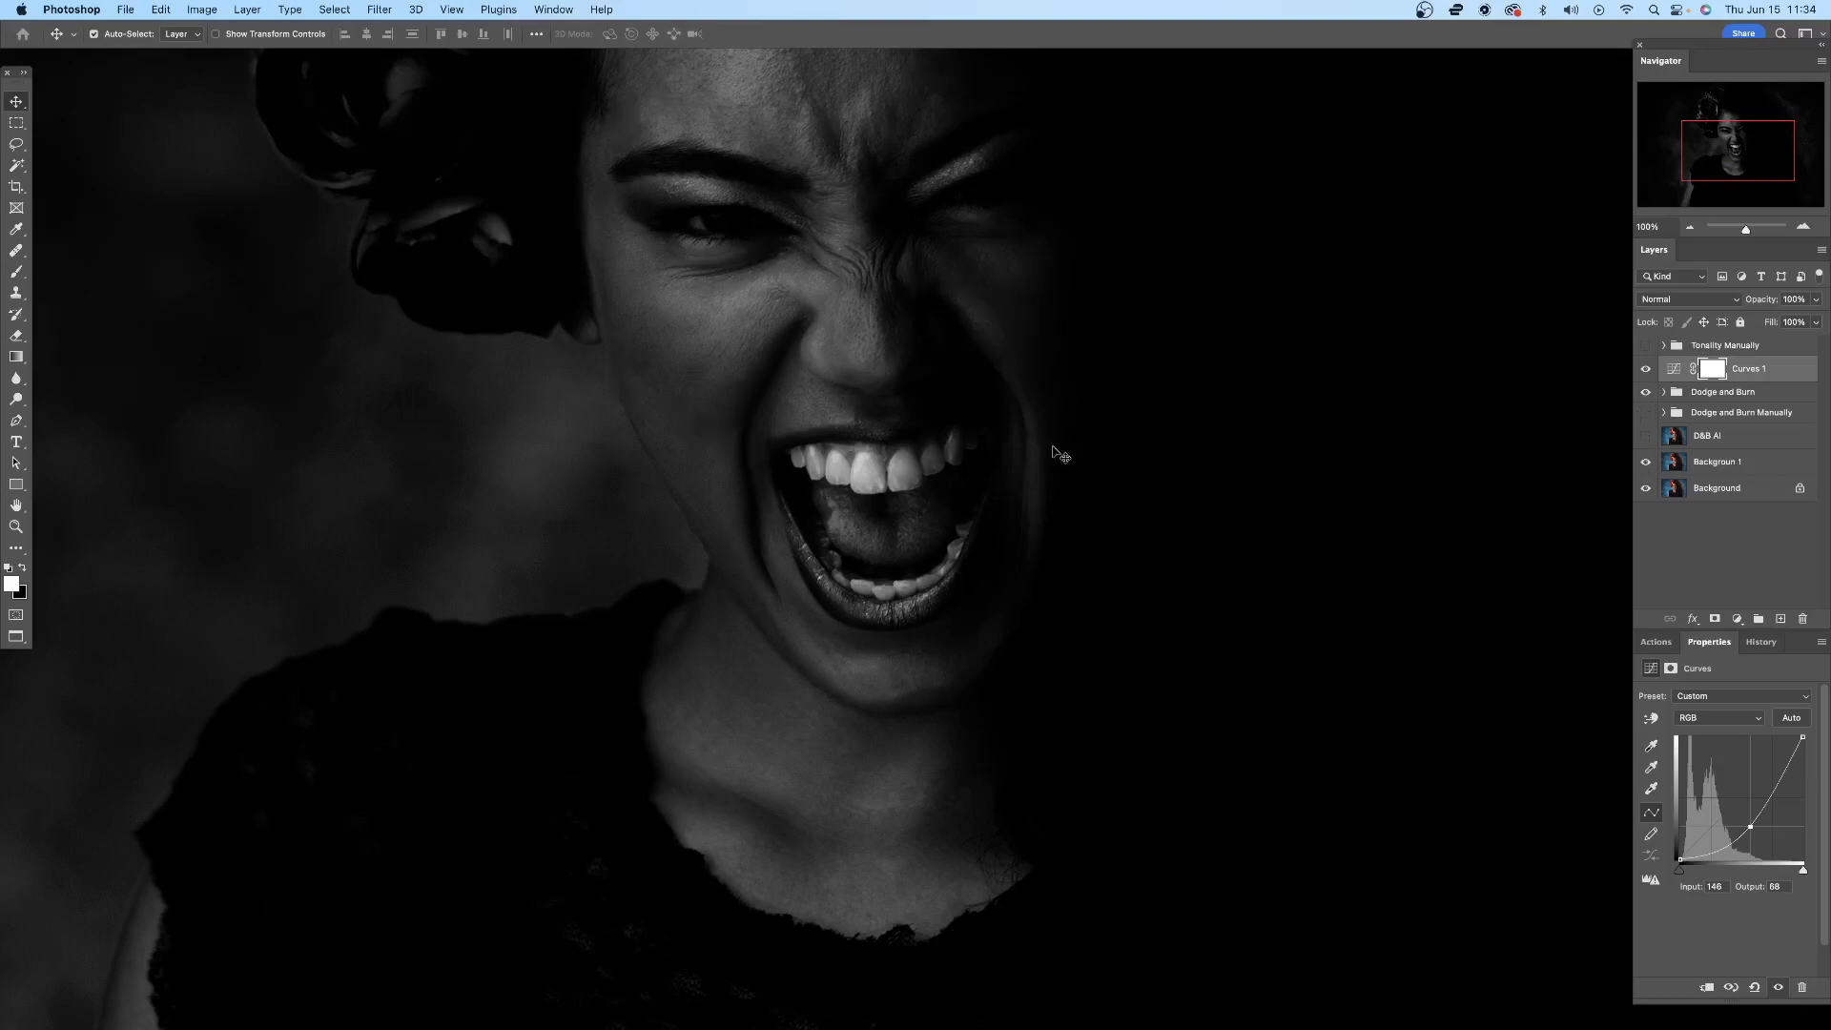
scroll(1059, 455, "up", 5)
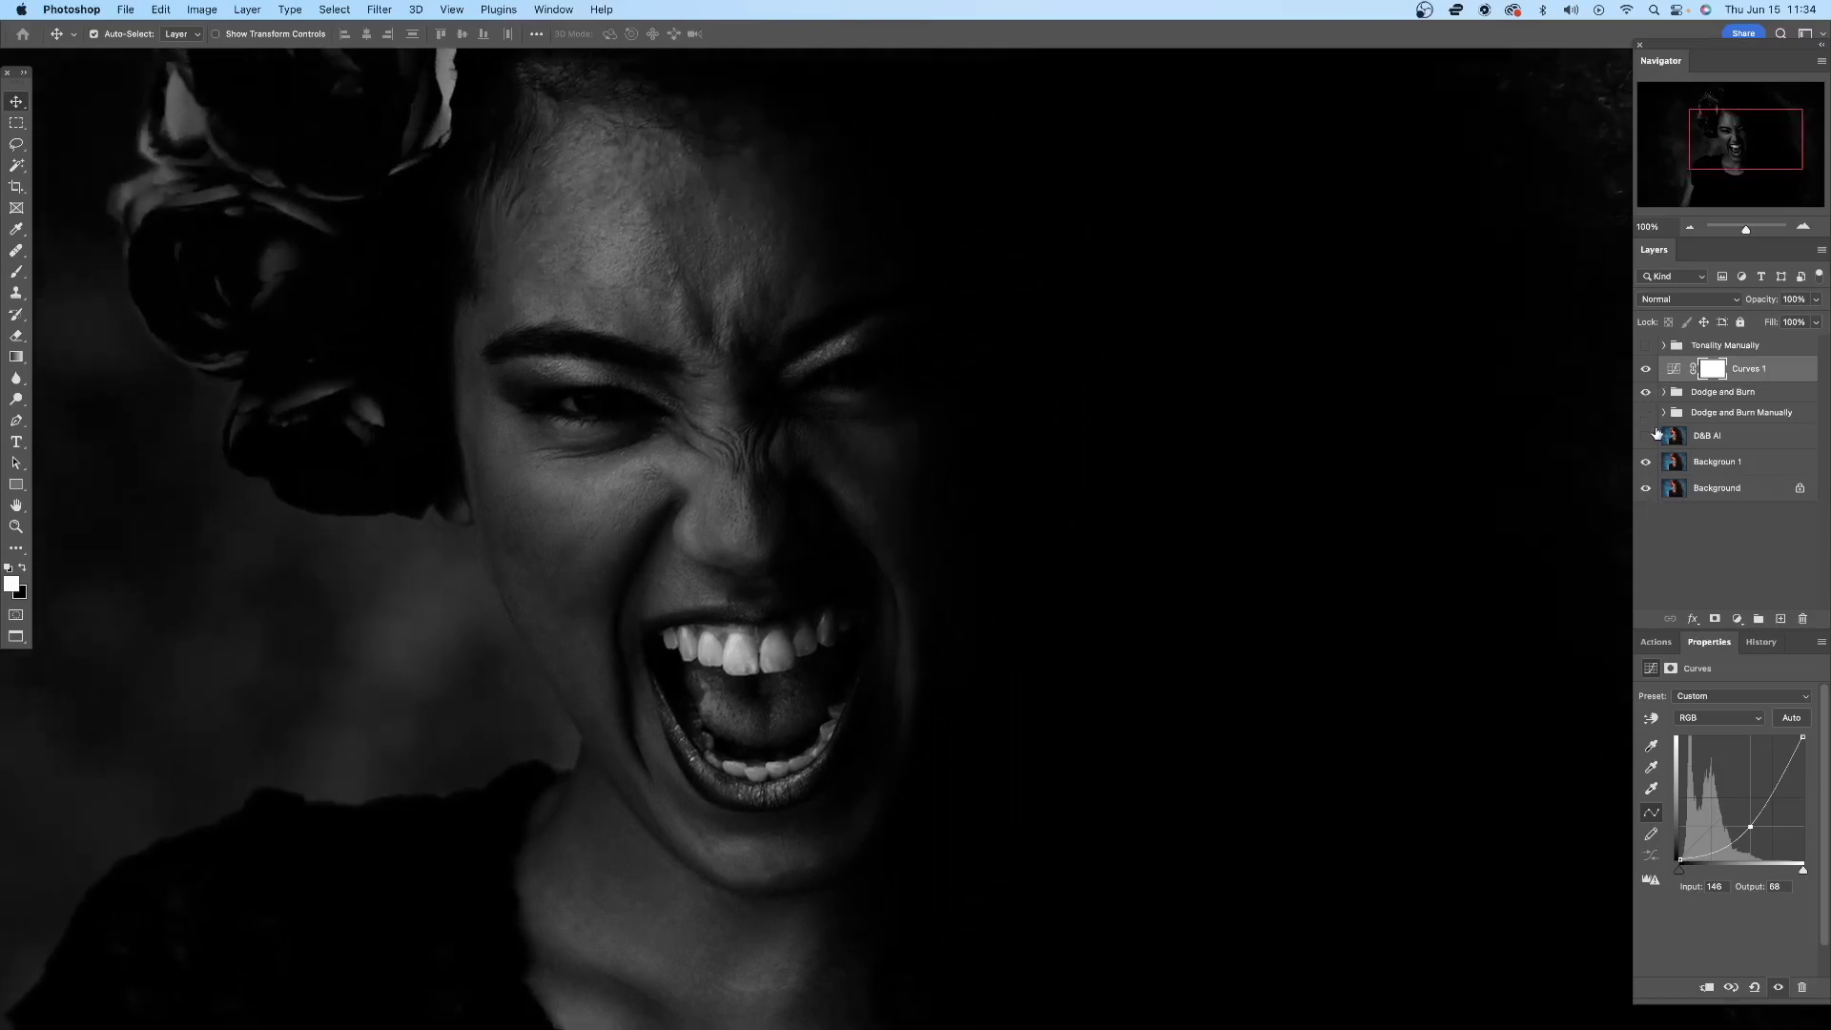
left_click(1645, 412)
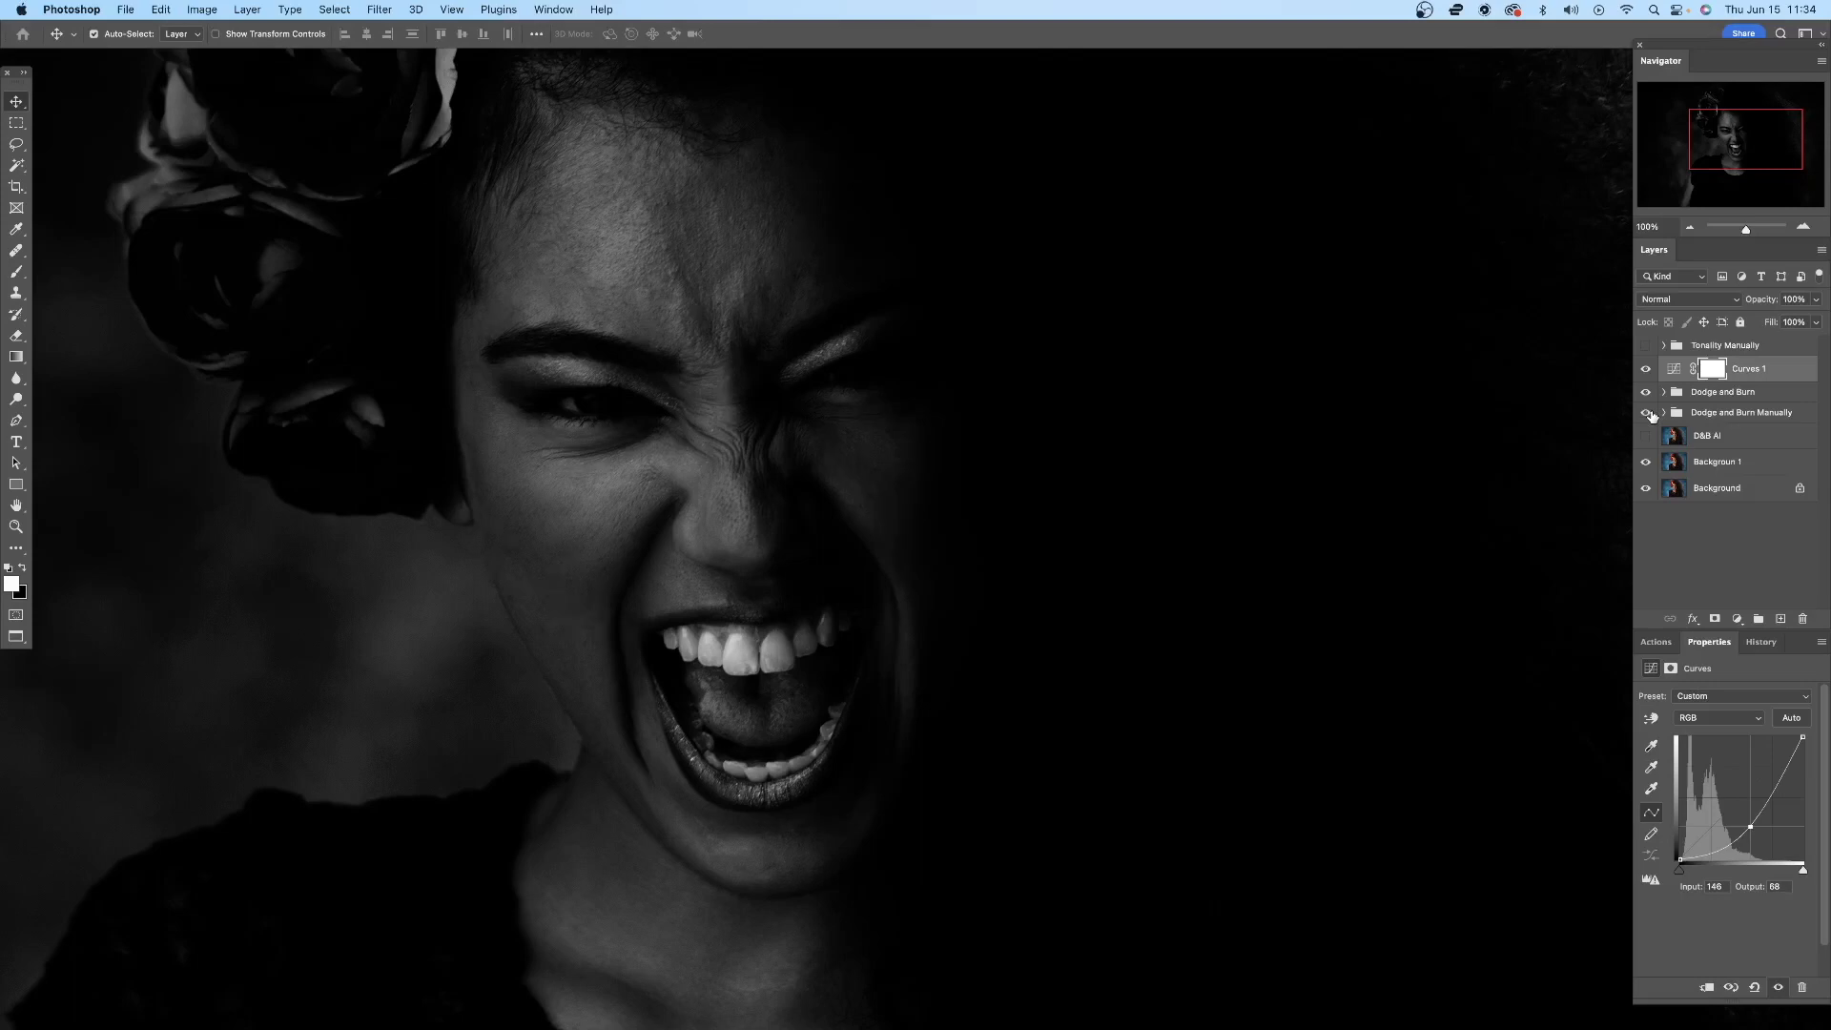
left_click(1645, 412)
left_click(1645, 412)
left_click(1645, 412)
- Brighten the Curves 1 midtones to output 162 and compare the face with the Dodge and Burn Manually group hidden and shown
left_click(1673, 368)
key("super+z")
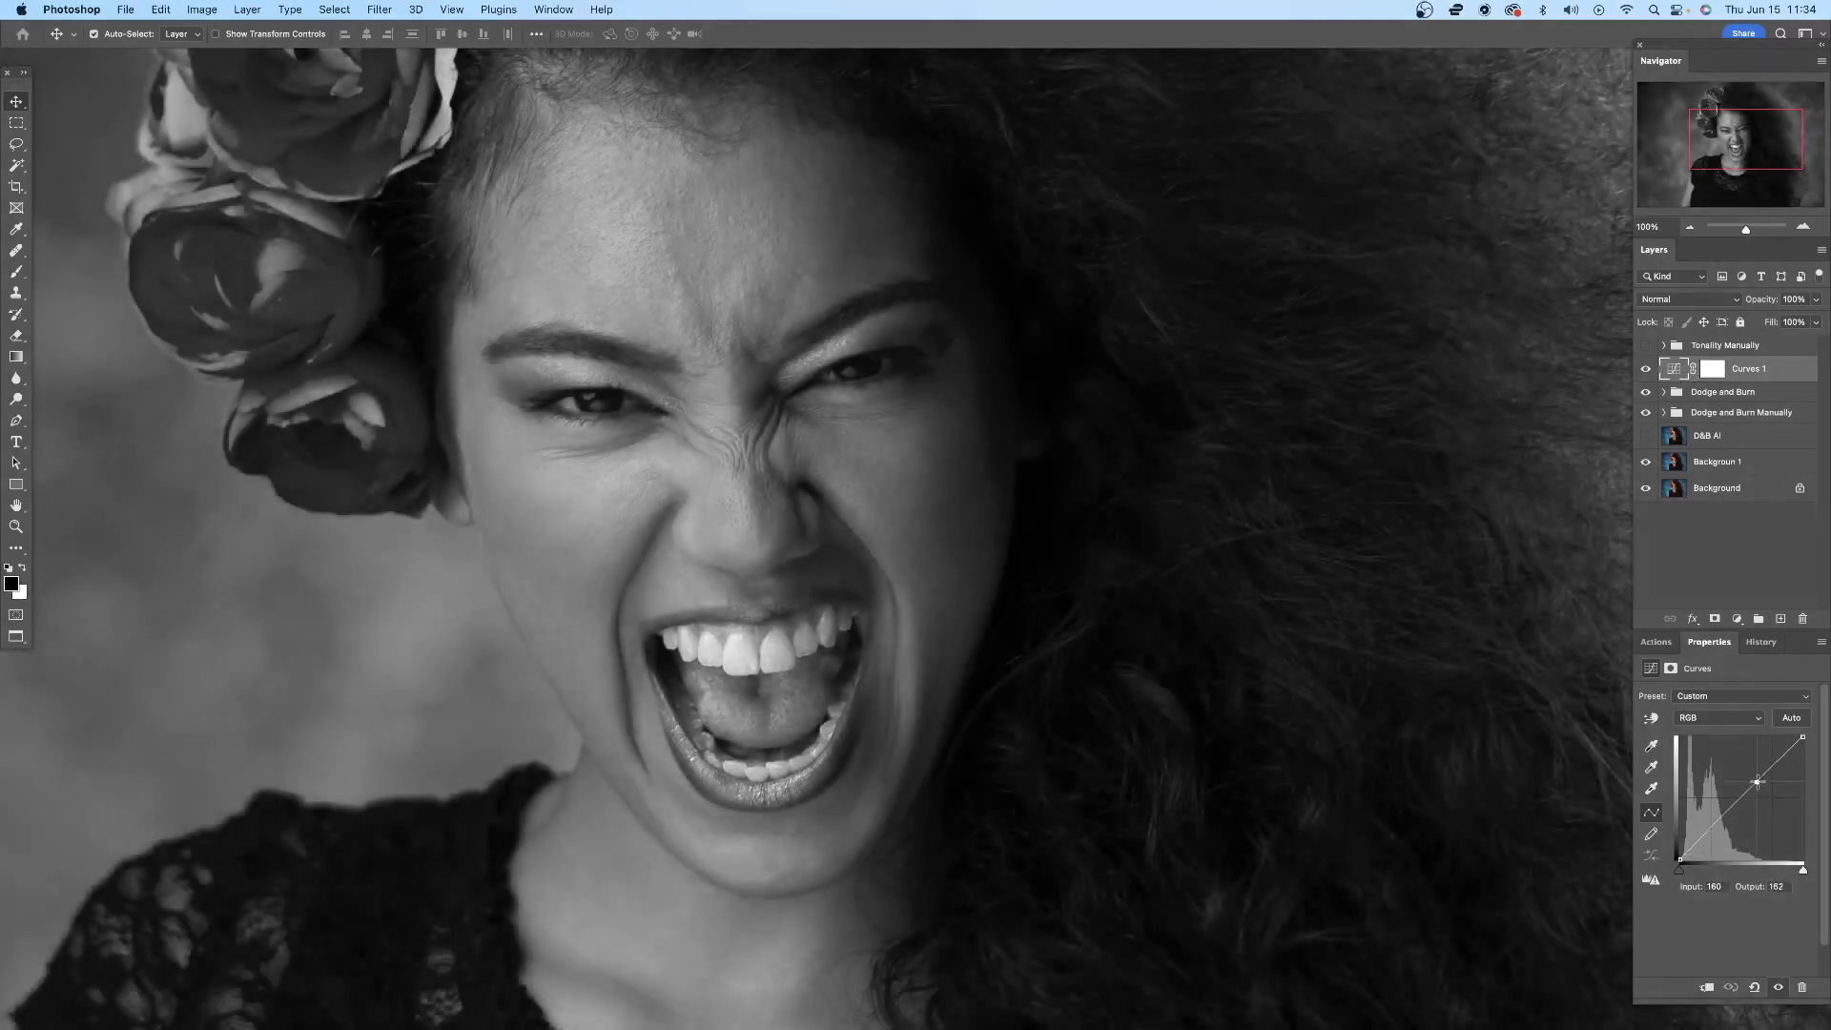
scroll(973, 591, "right", 5)
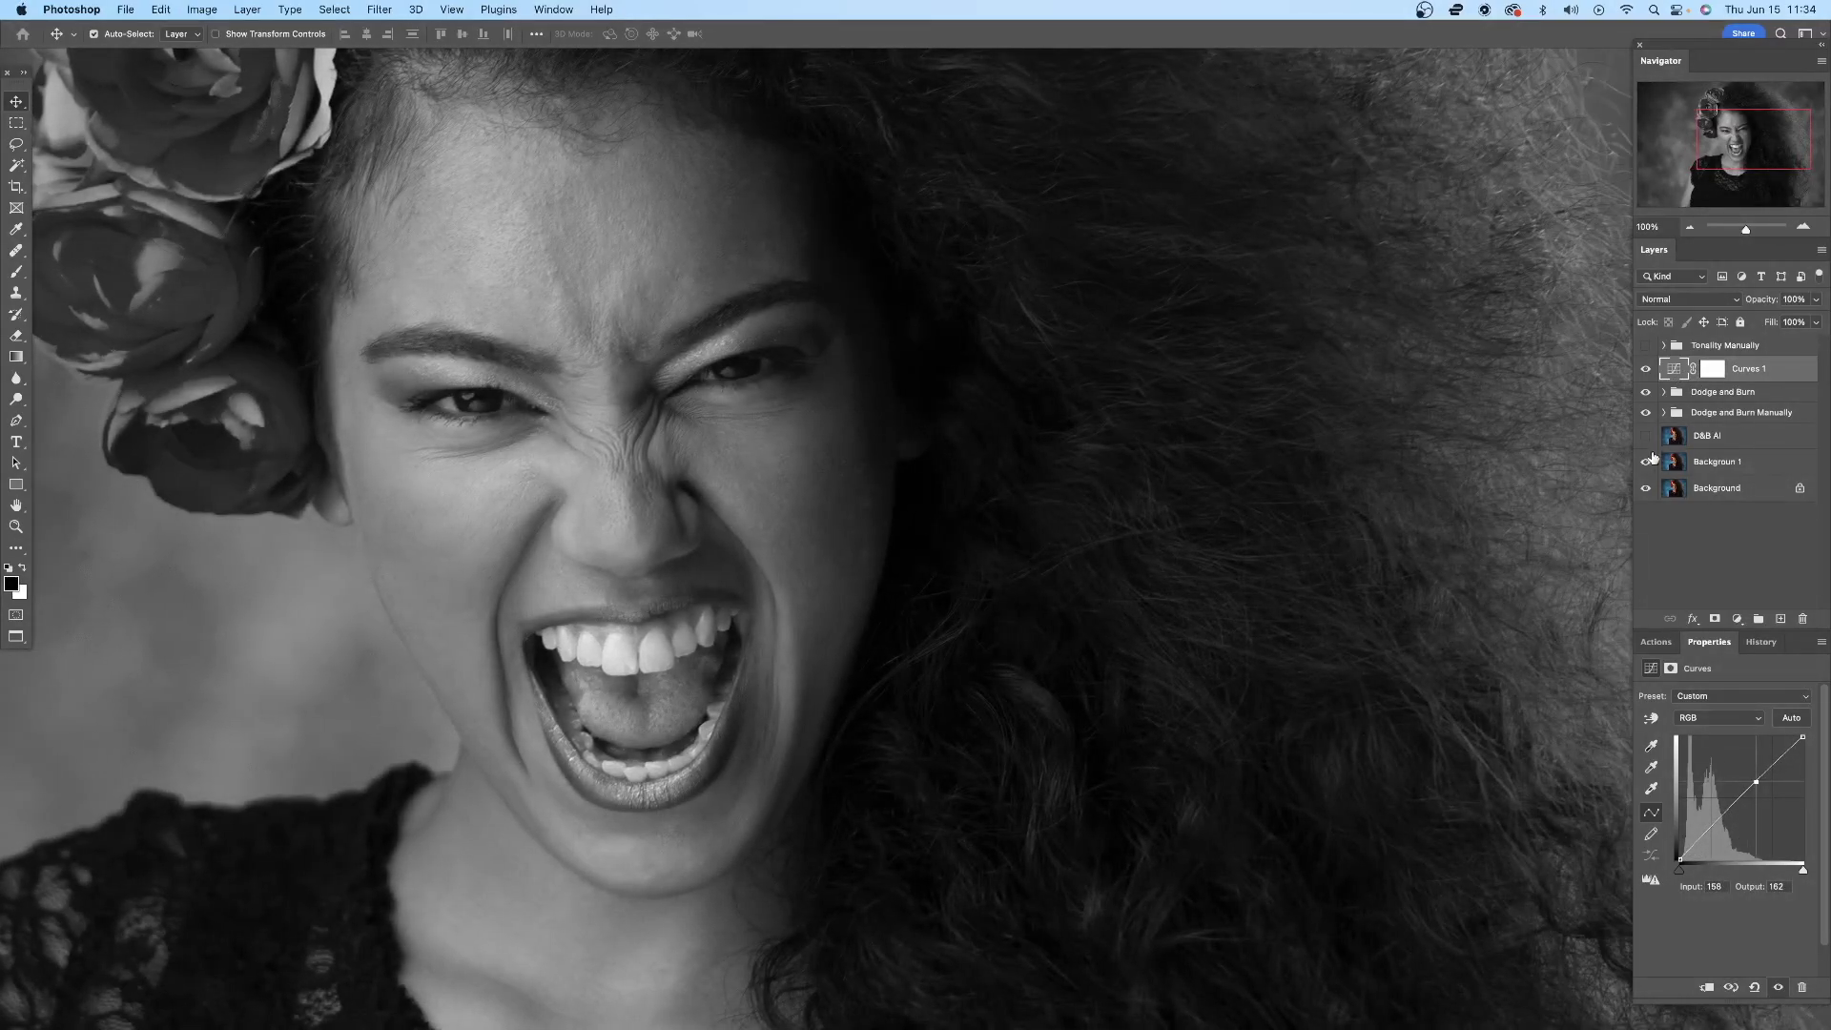
left_click(1645, 414)
left_click(1645, 414)
left_click(1646, 413)
- Remove the black-and-white check view by deleting the Curves 1 layer and the Dodge and Burn group with its contents
left_click(1691, 228)
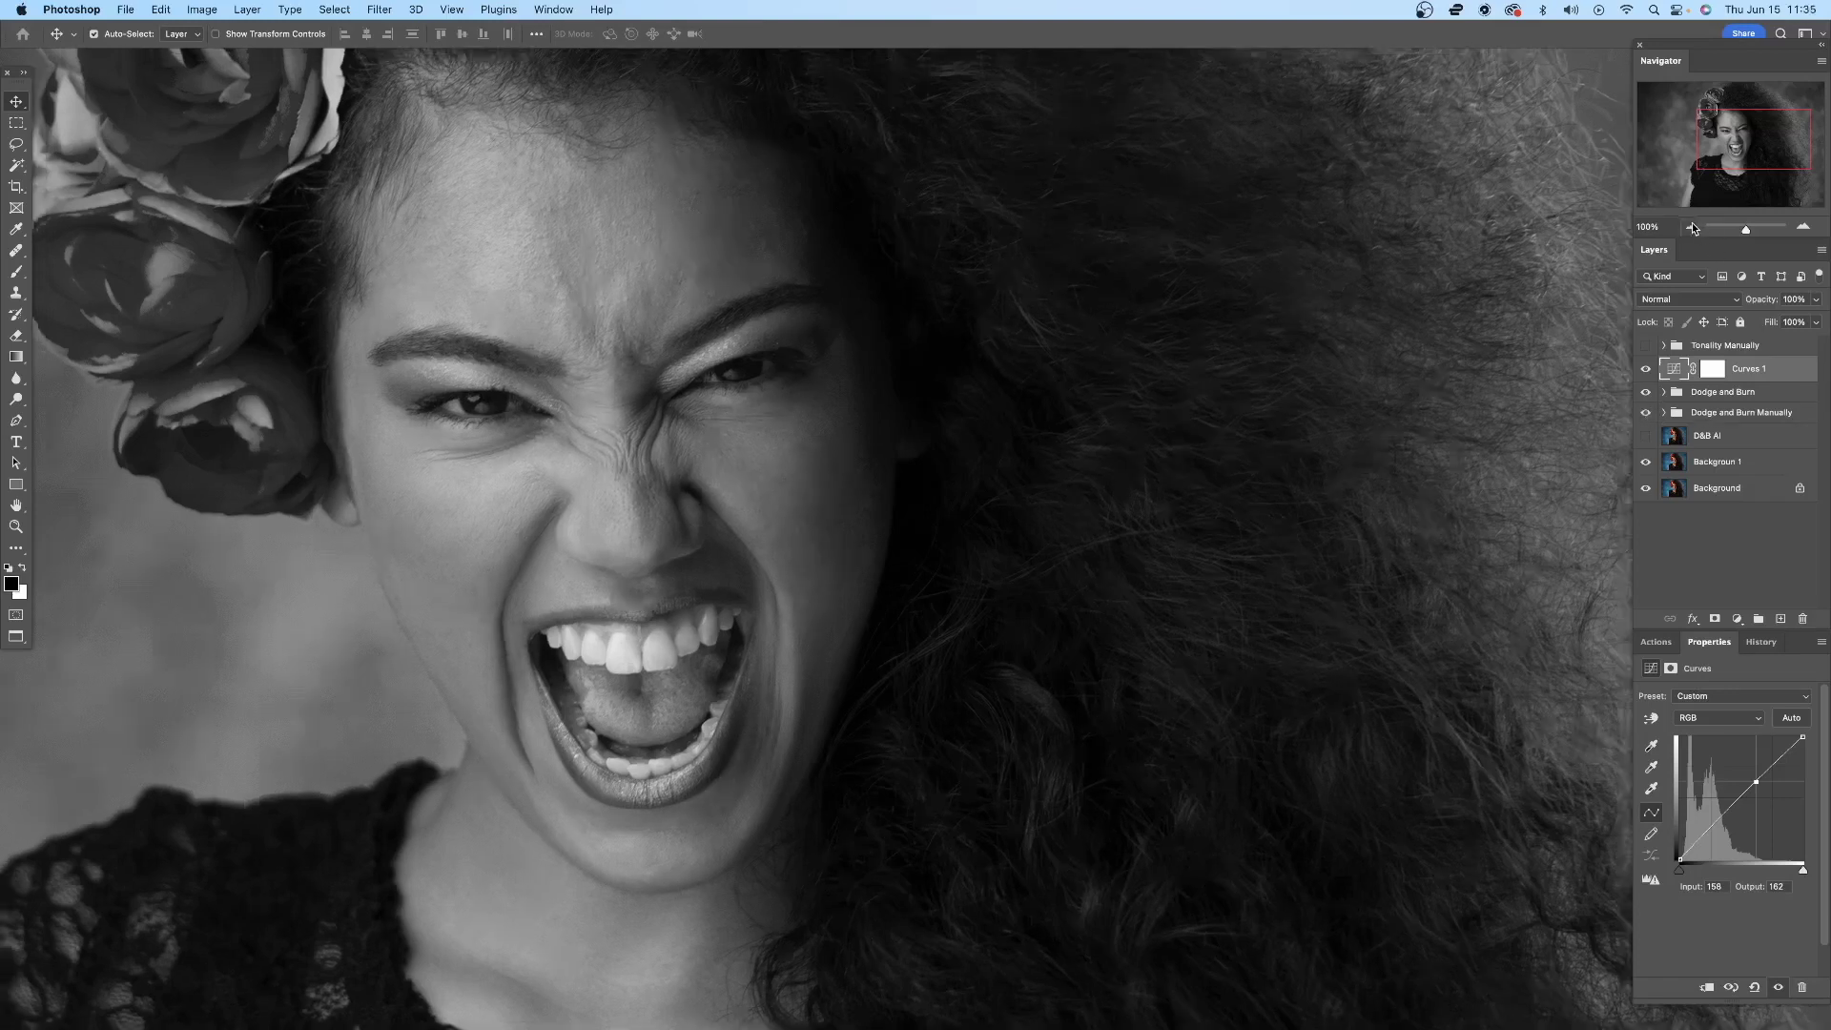
left_click(1803, 622)
left_click(1802, 622)
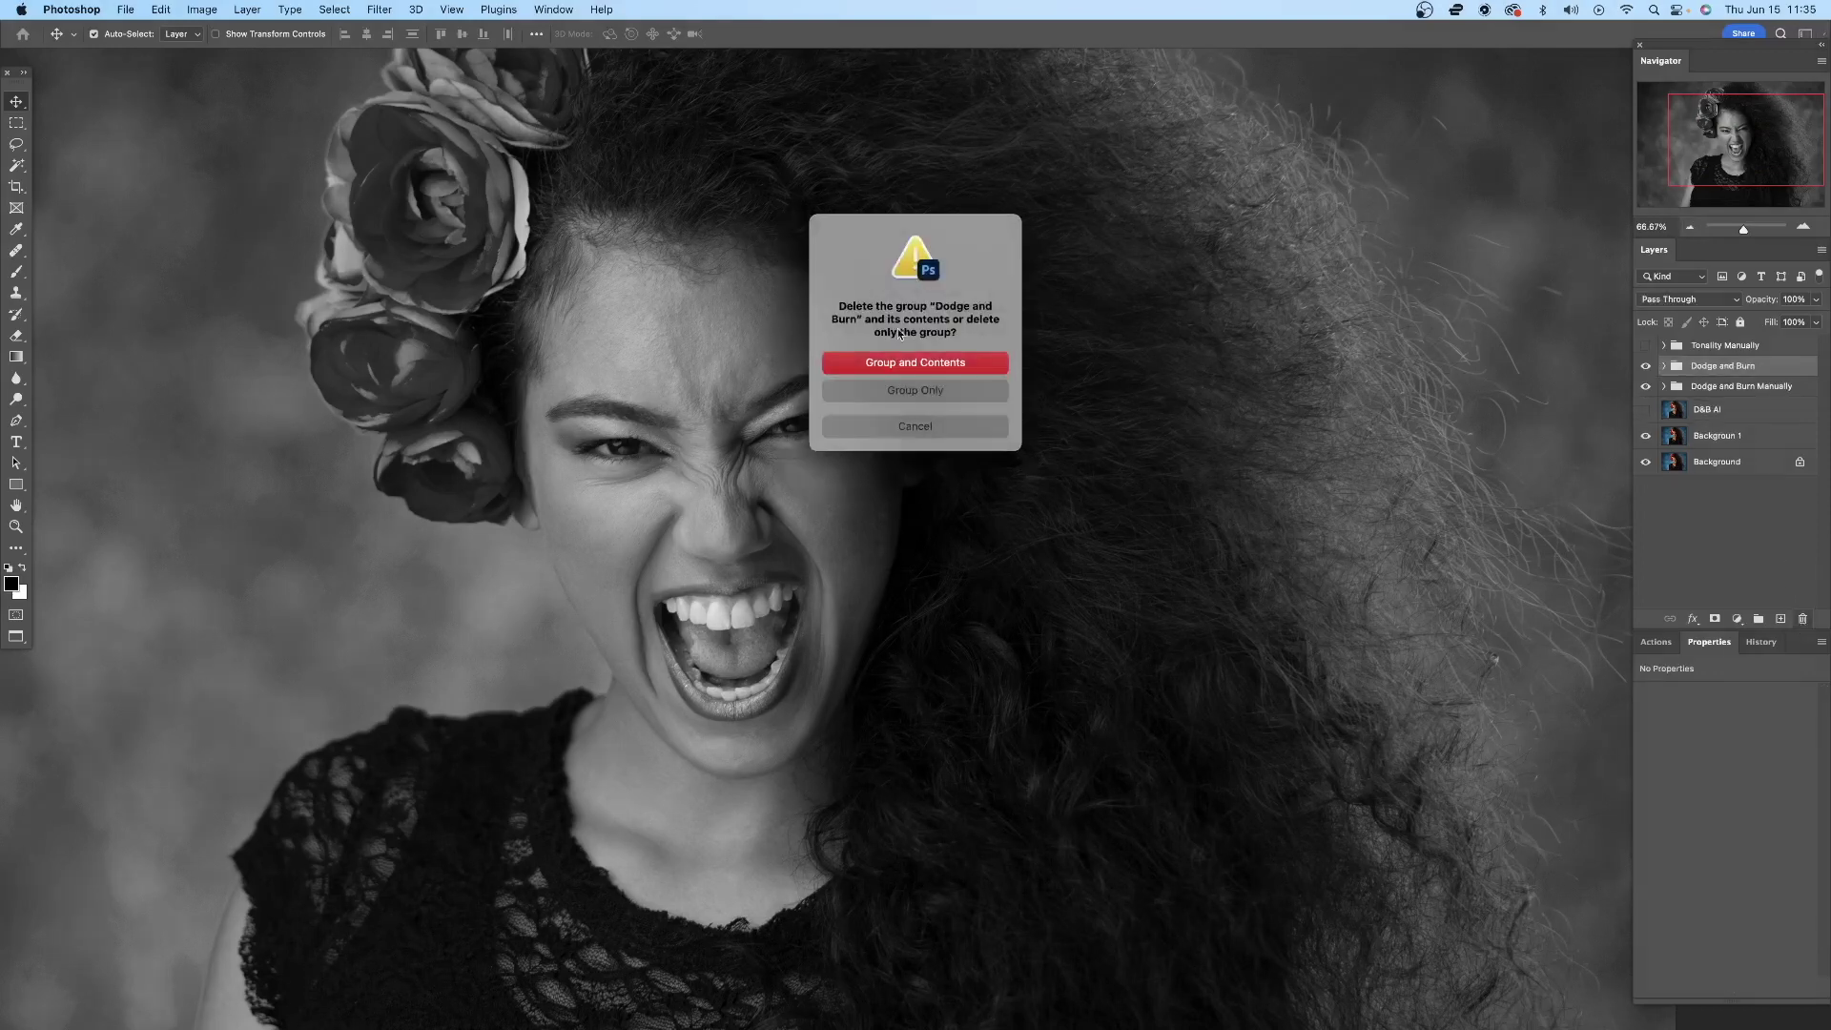
left_click(918, 367)
- Show the D&B AI layer and compare it in colour with the Dodge and Burn Manually group, leaving that group hidden
left_click(1645, 366)
left_click(1645, 389)
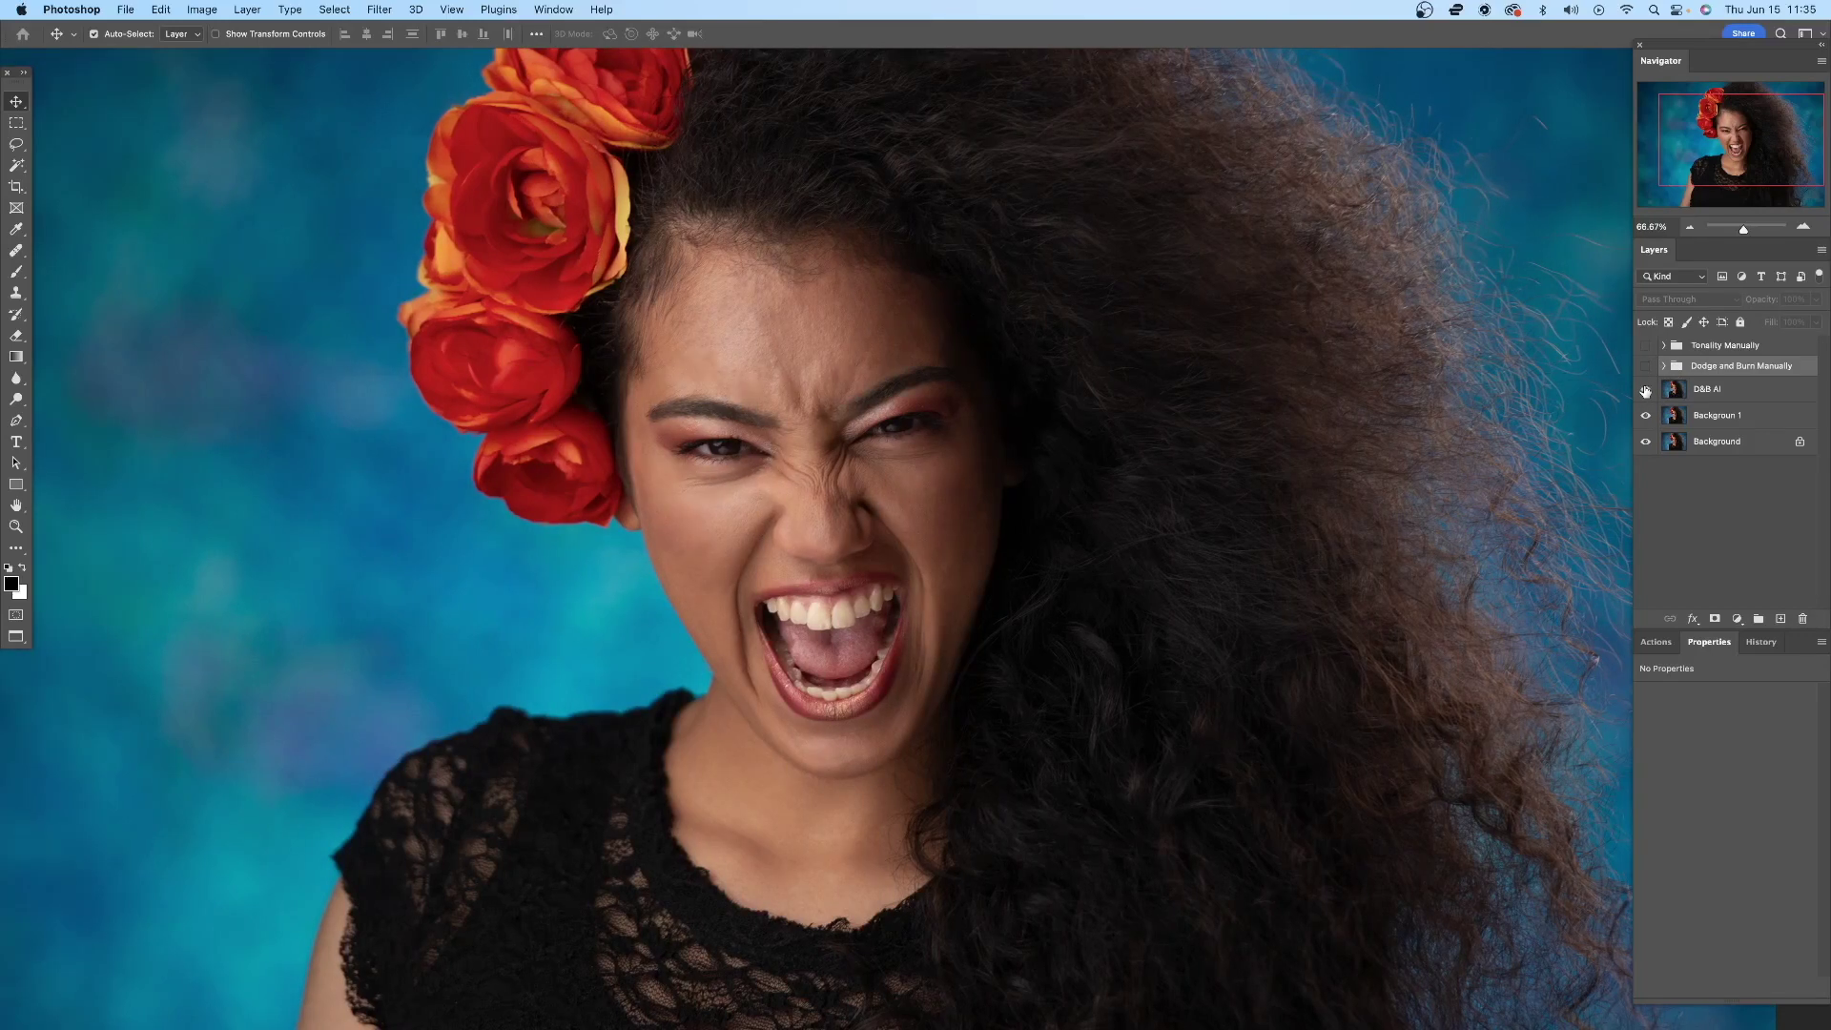
left_click(1648, 367)
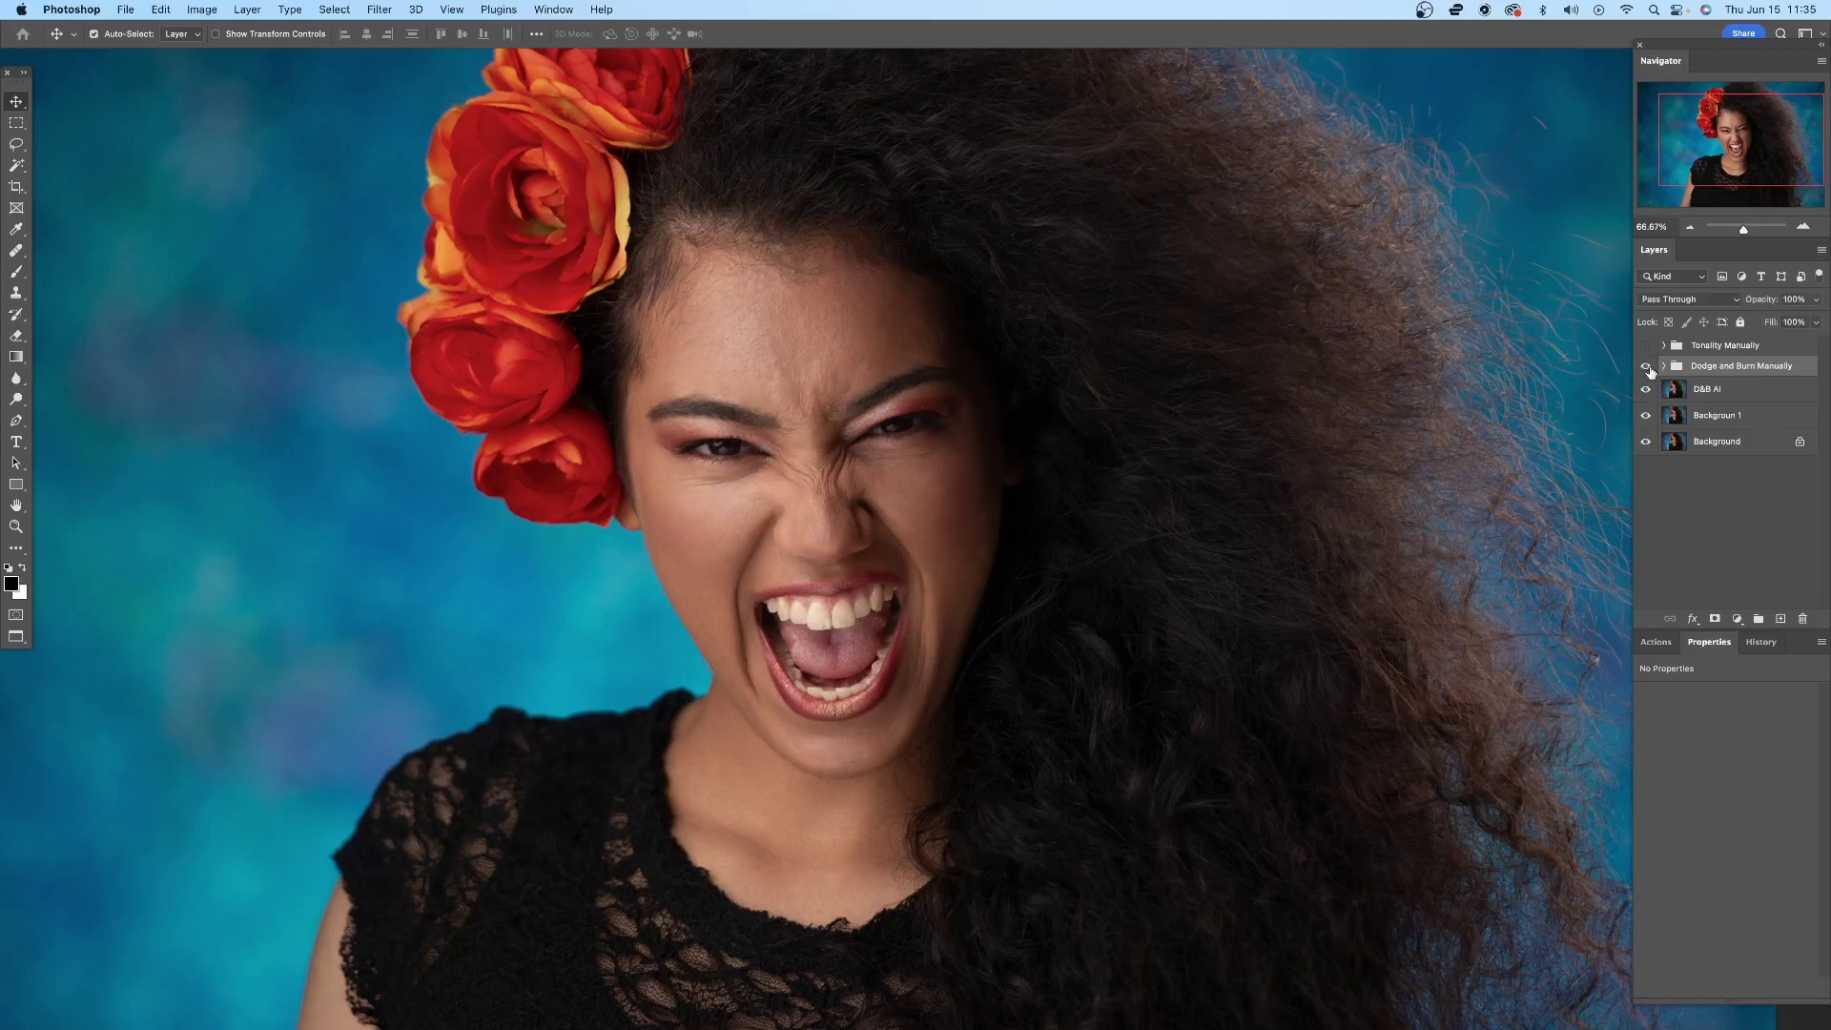
left_click(1648, 367)
left_click(1648, 367)
left_click(1647, 368)
left_click(1648, 367)
left_click(1648, 367)
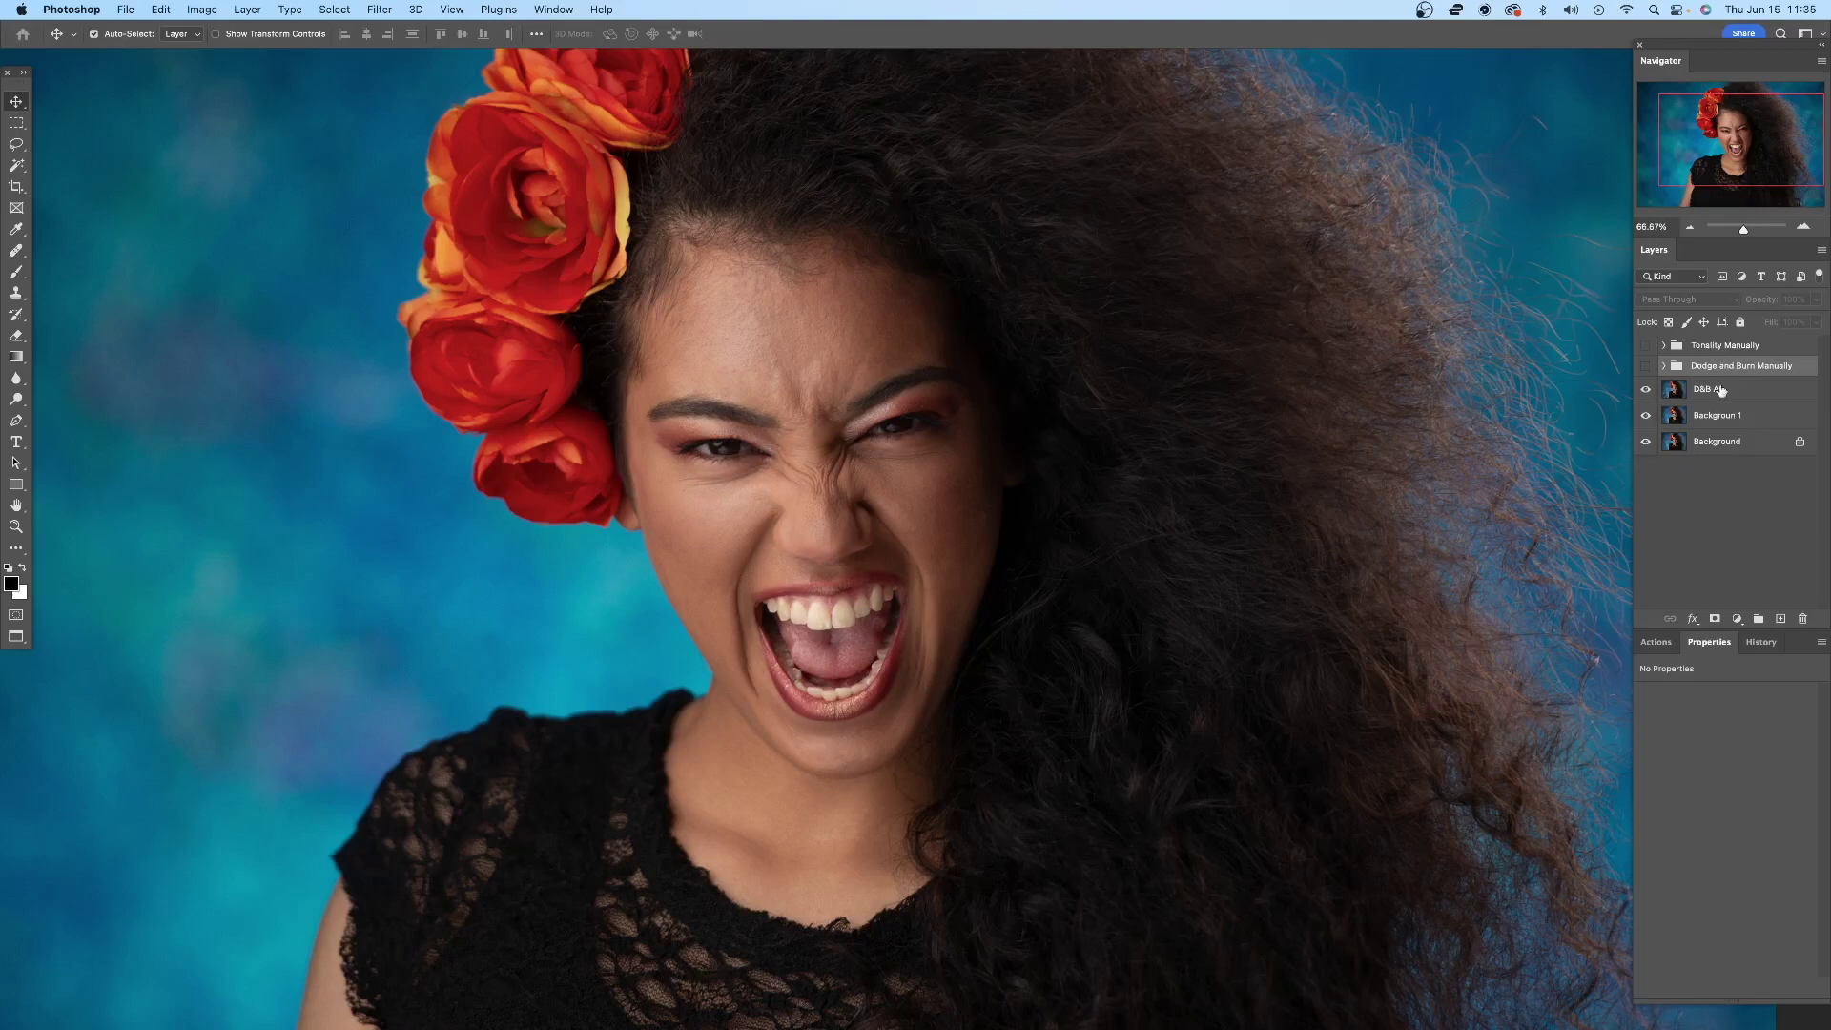
- Duplicate the D&B AI layer and apply the Retouch4me Skin Tone filter to the copy with Blend at 100
left_click_drag(1707, 391, 1779, 618)
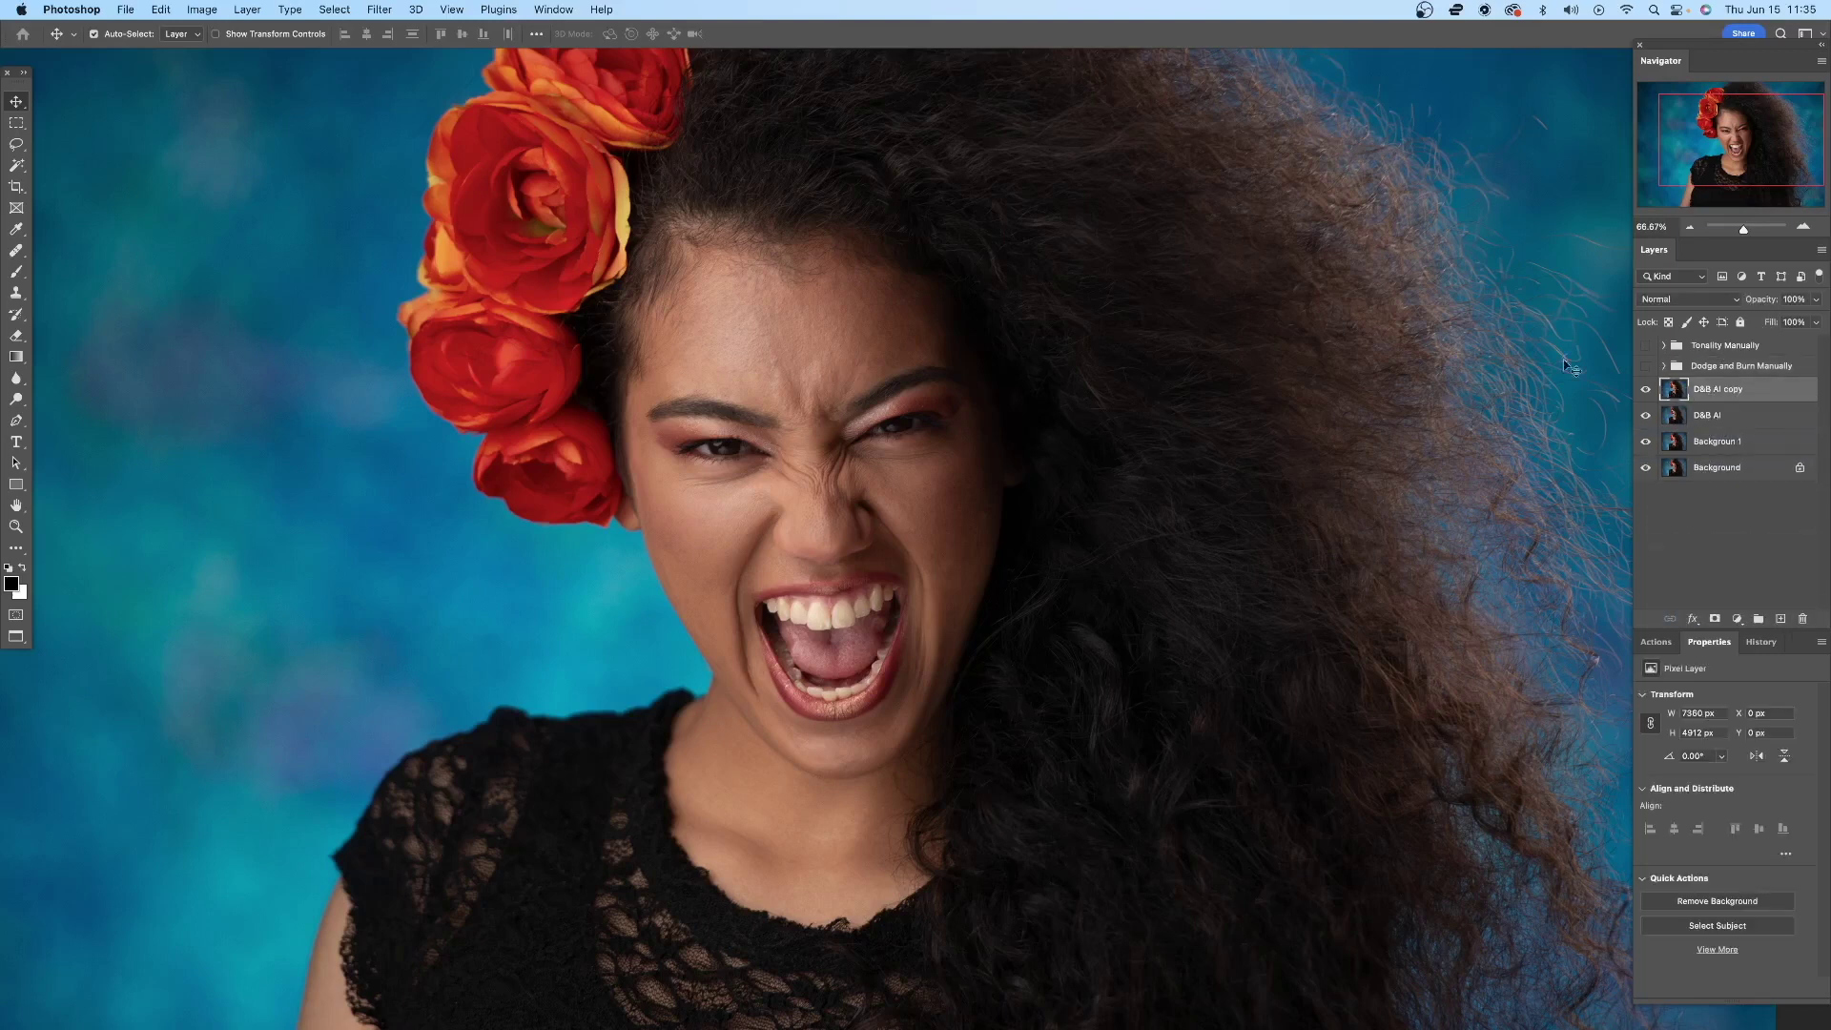
left_click(379, 10)
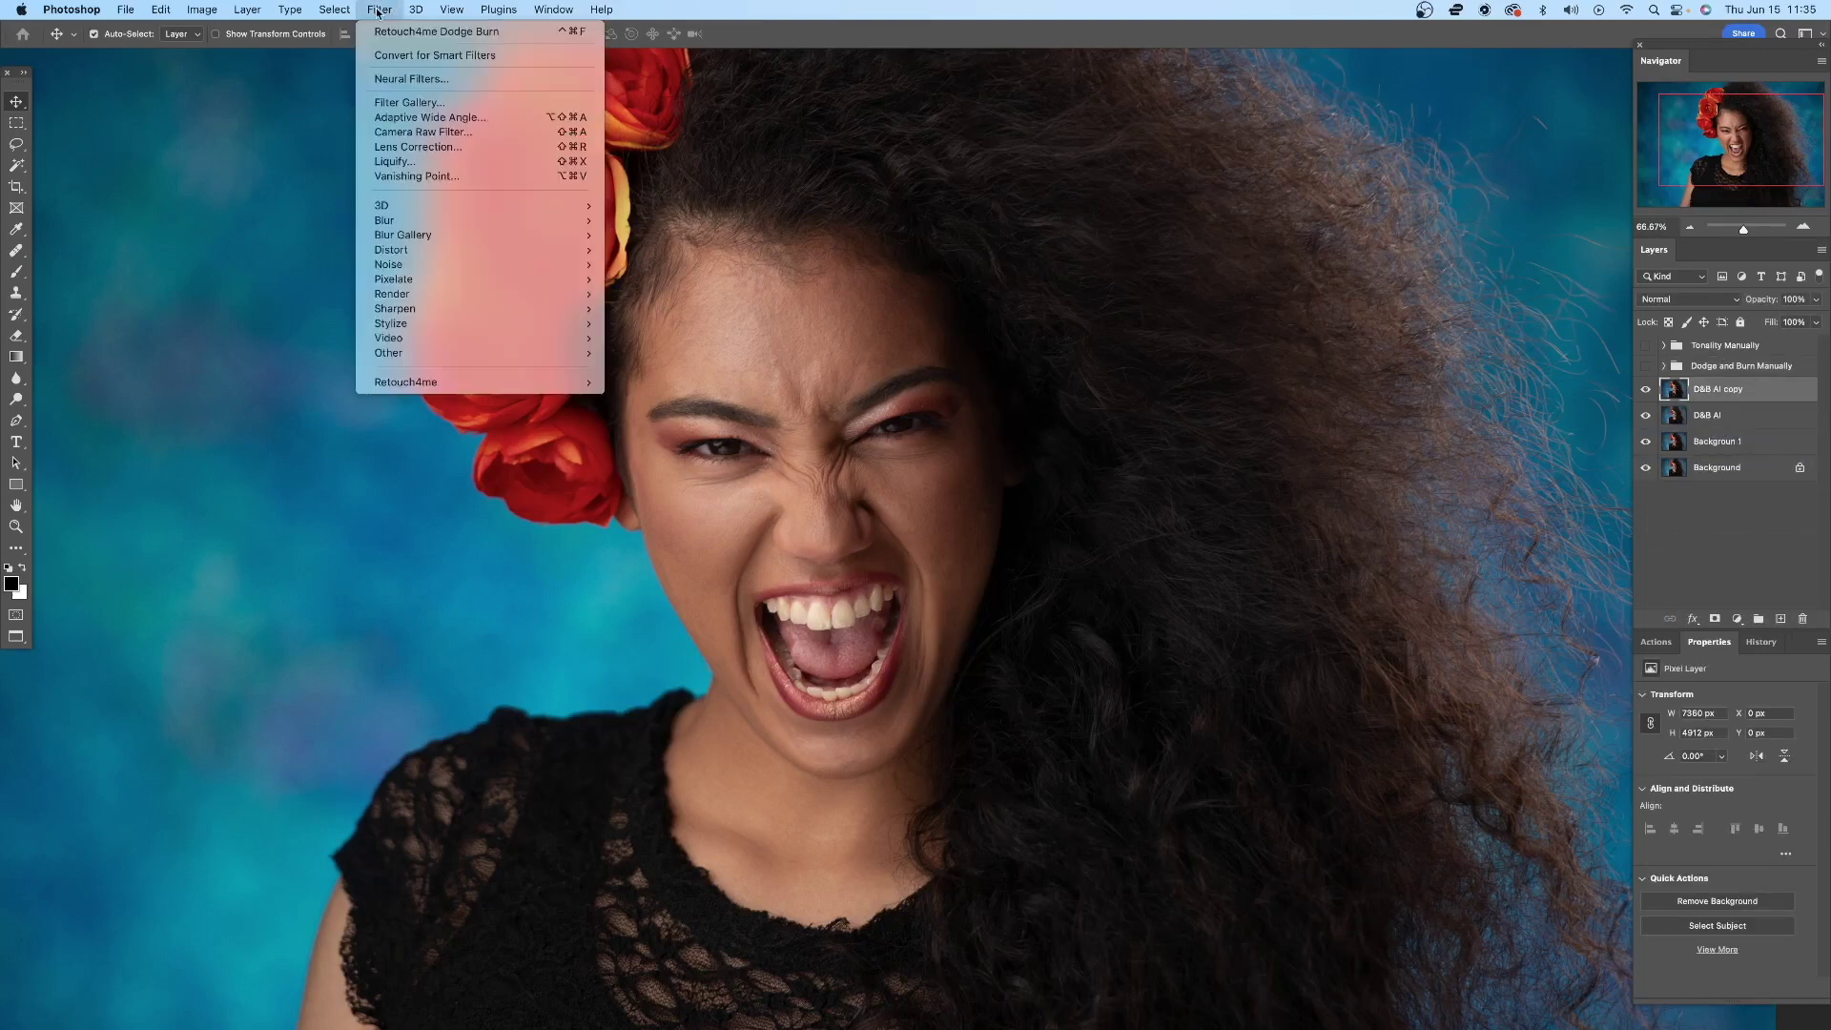
mouse_move(467, 383)
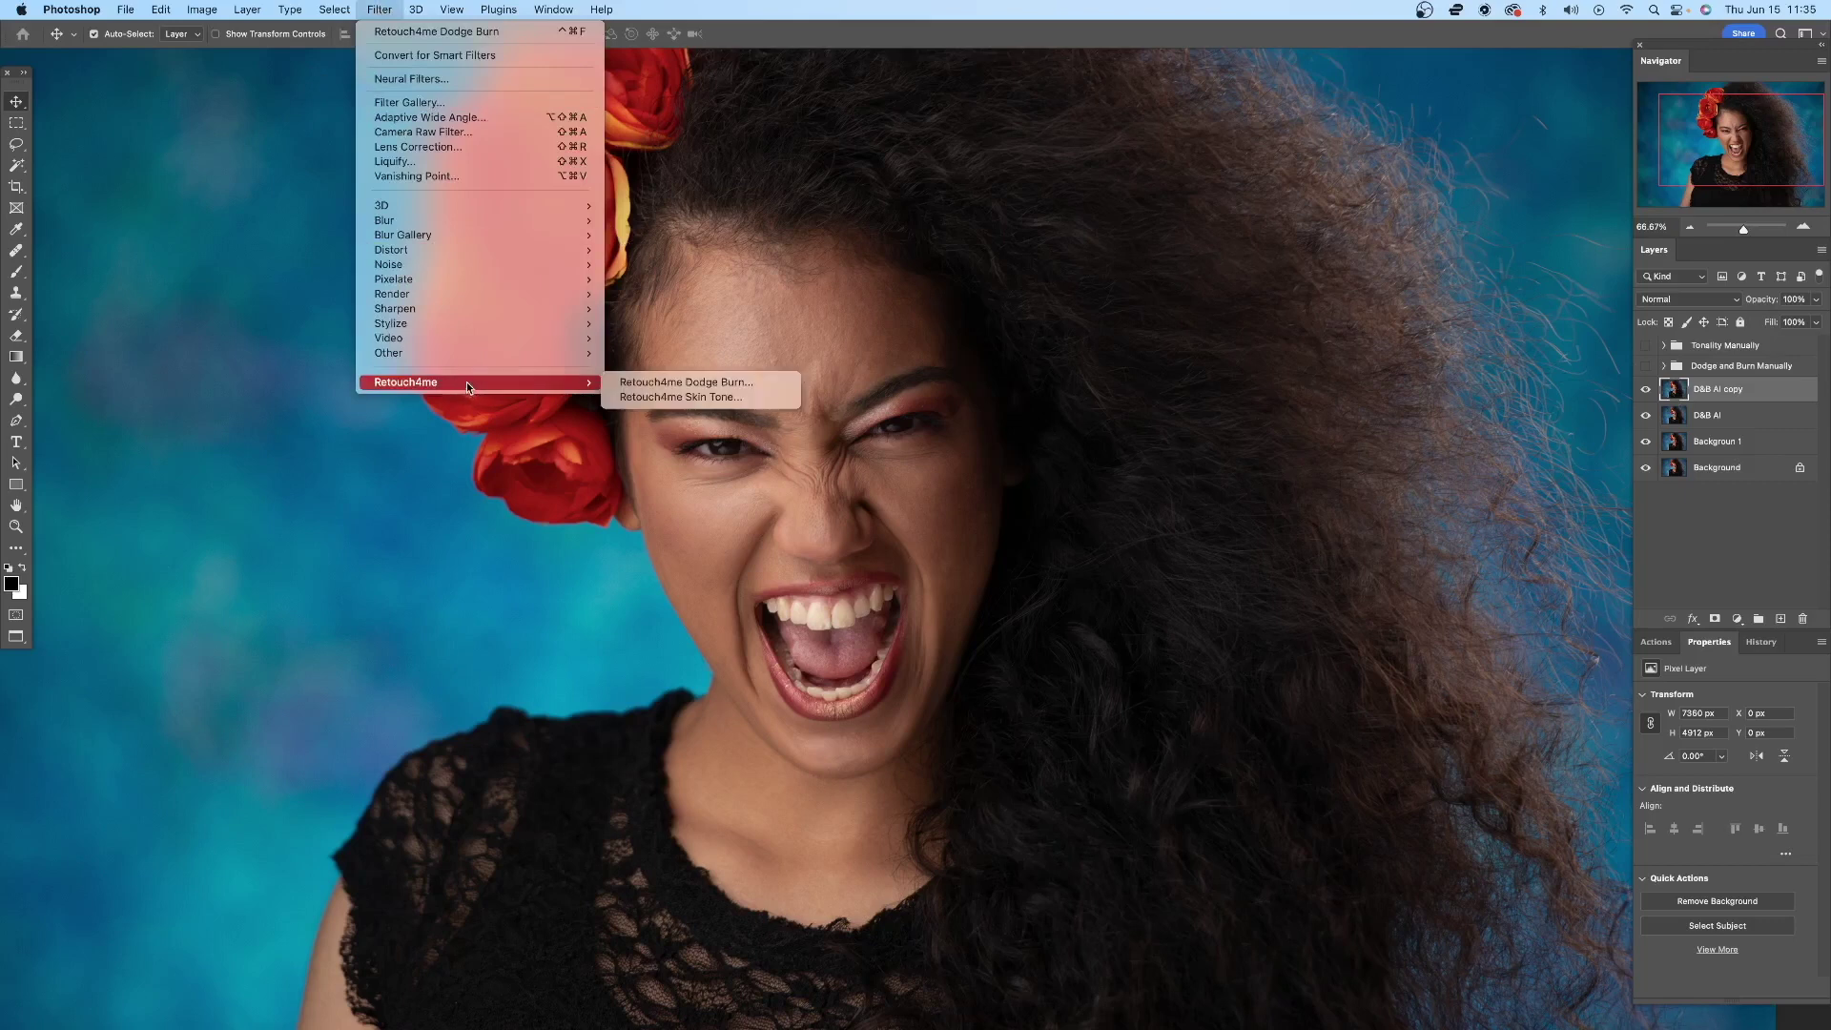
left_click(666, 398)
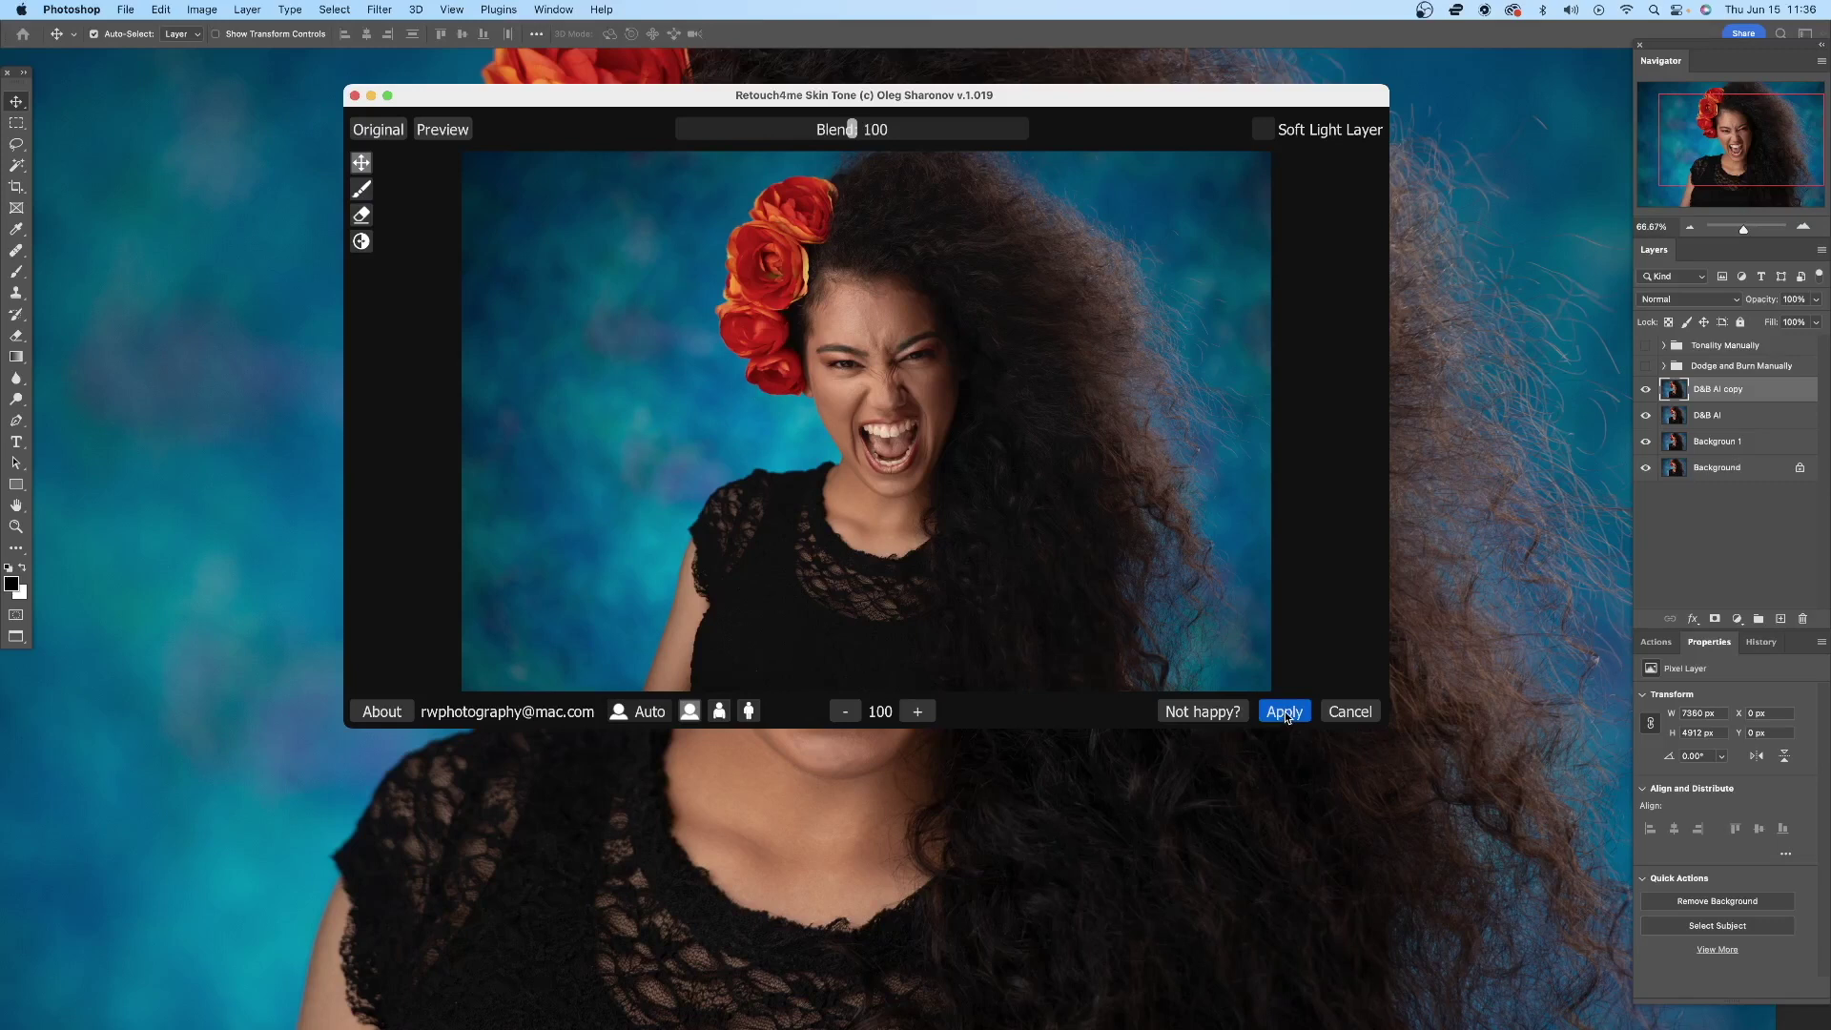
left_click(1286, 717)
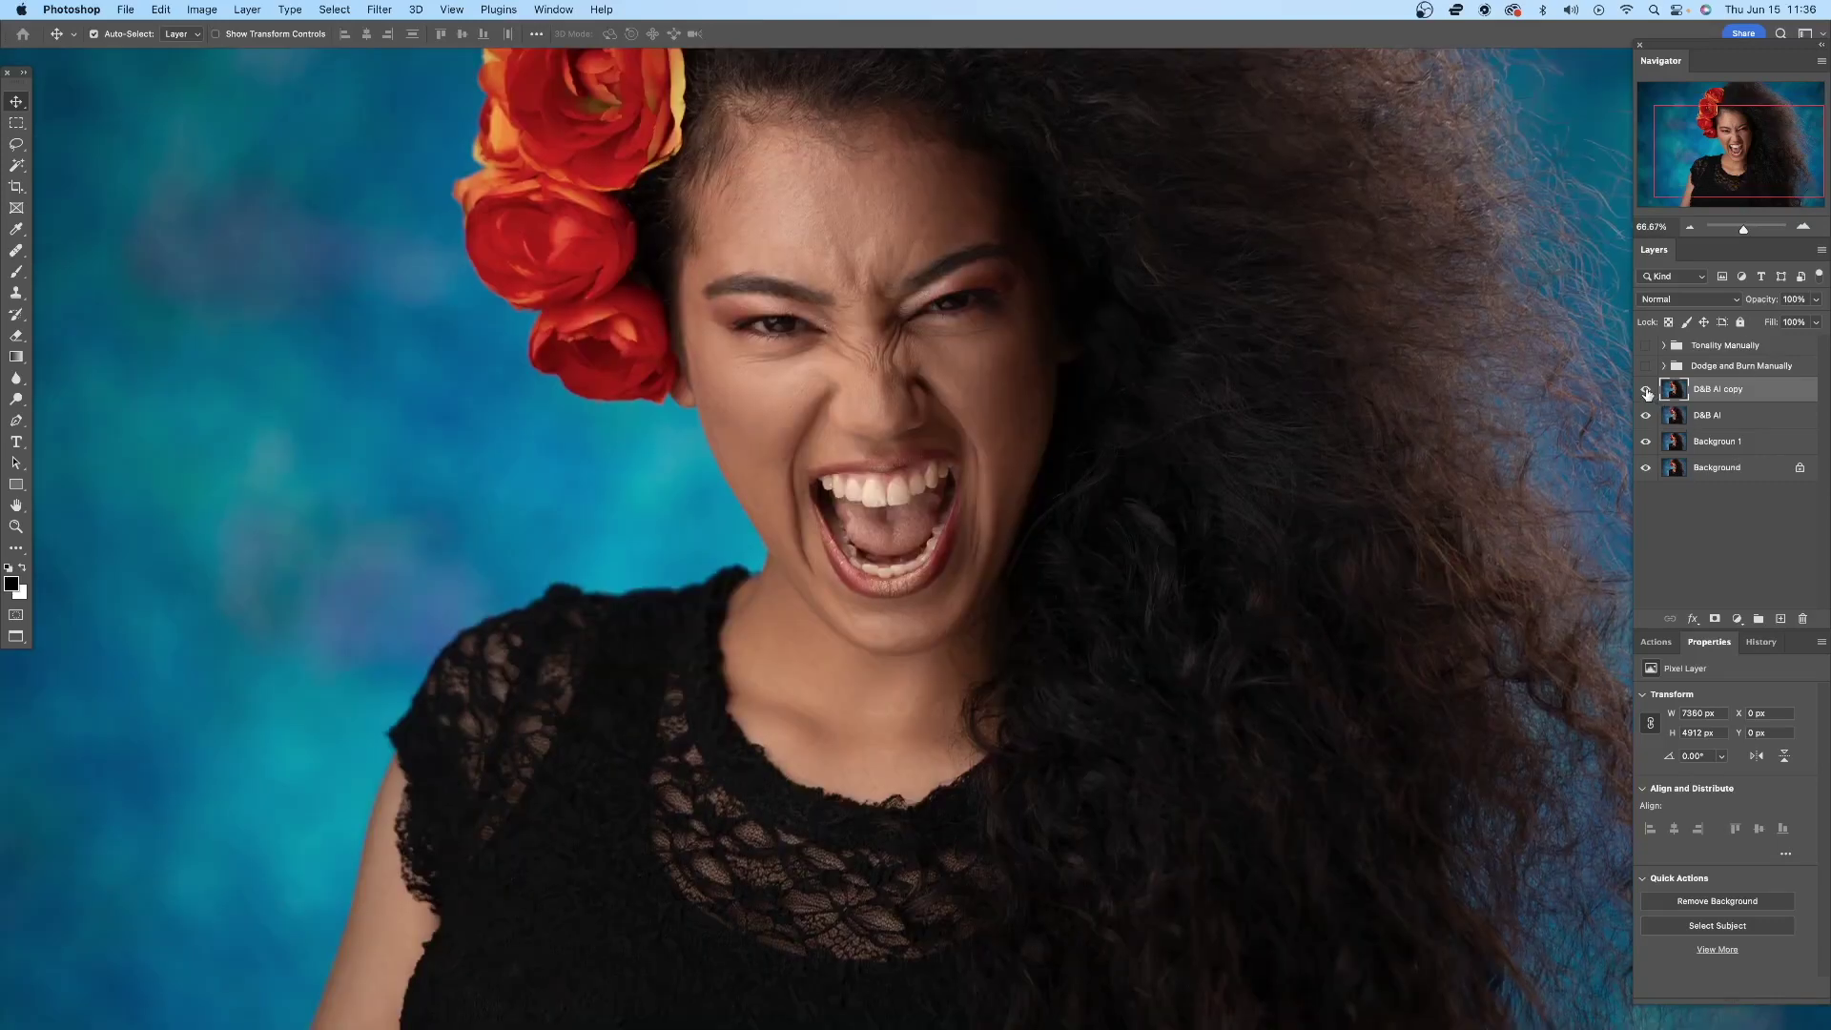
- Compare the skin at 66.67% and 200% with the D&B AI copy layer hidden and shown, leaving it visible
left_click(1646, 390)
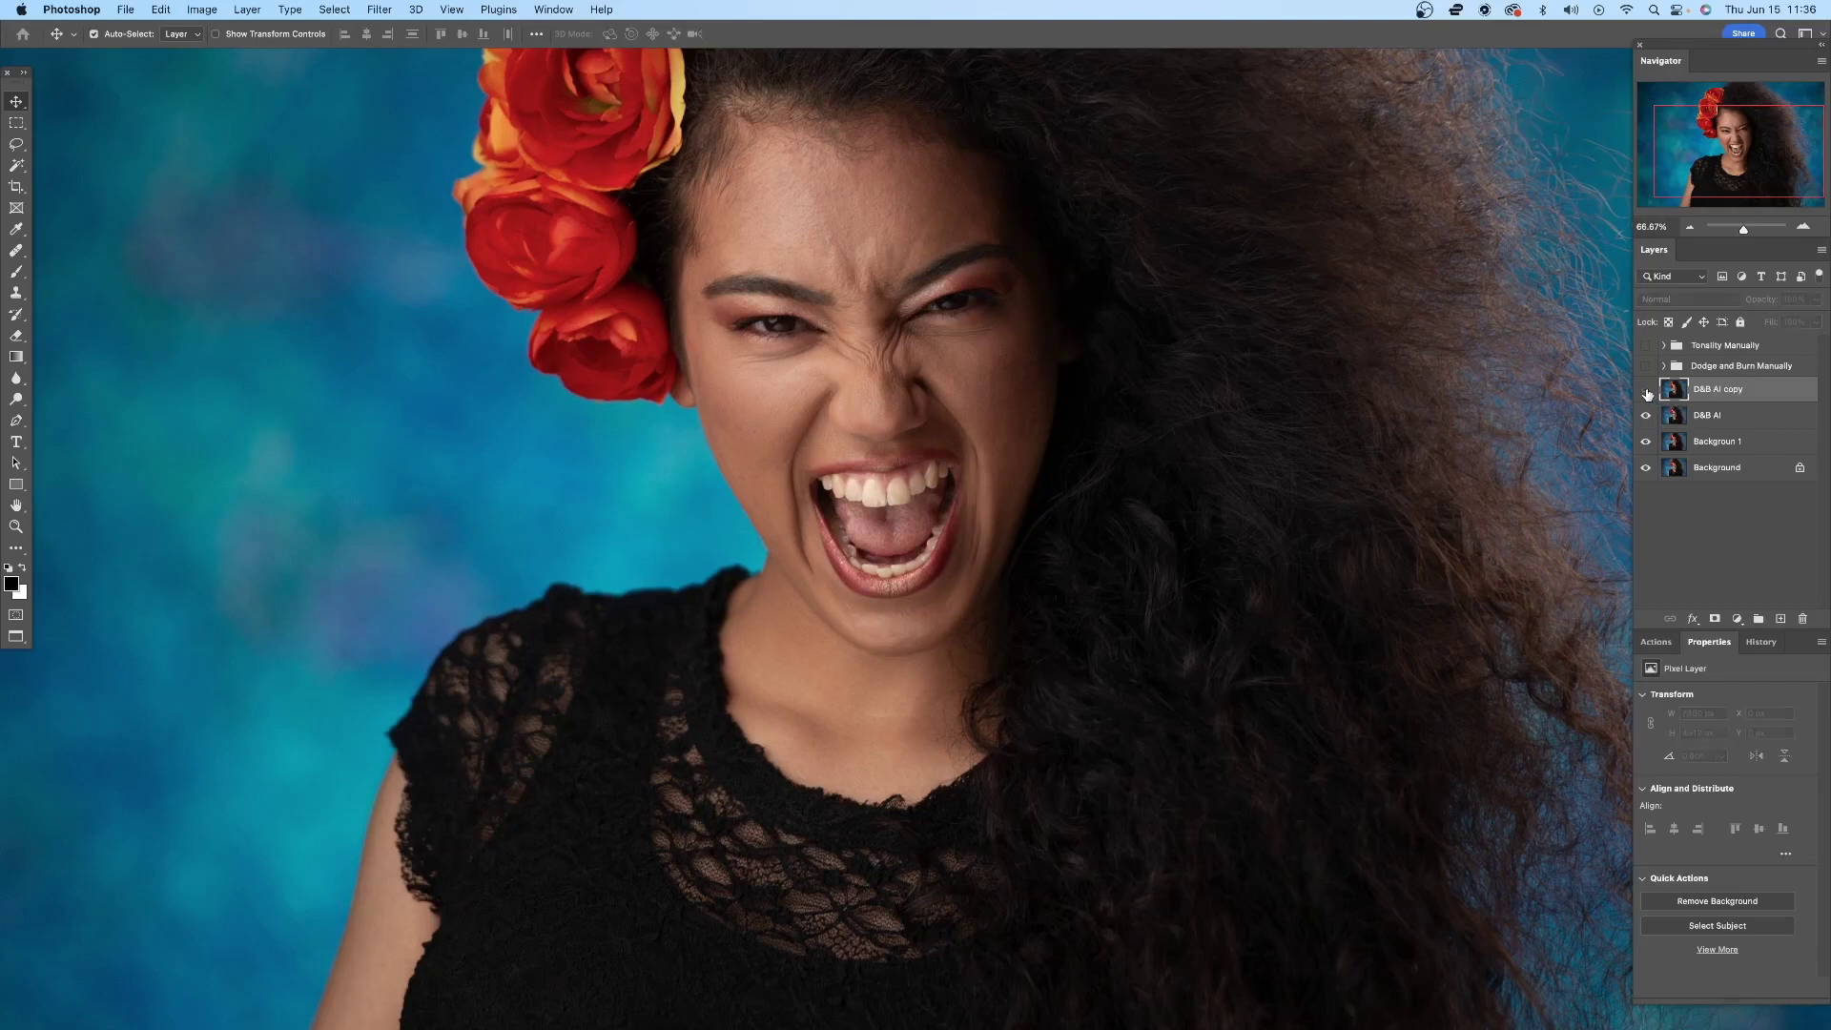
left_click(1646, 390)
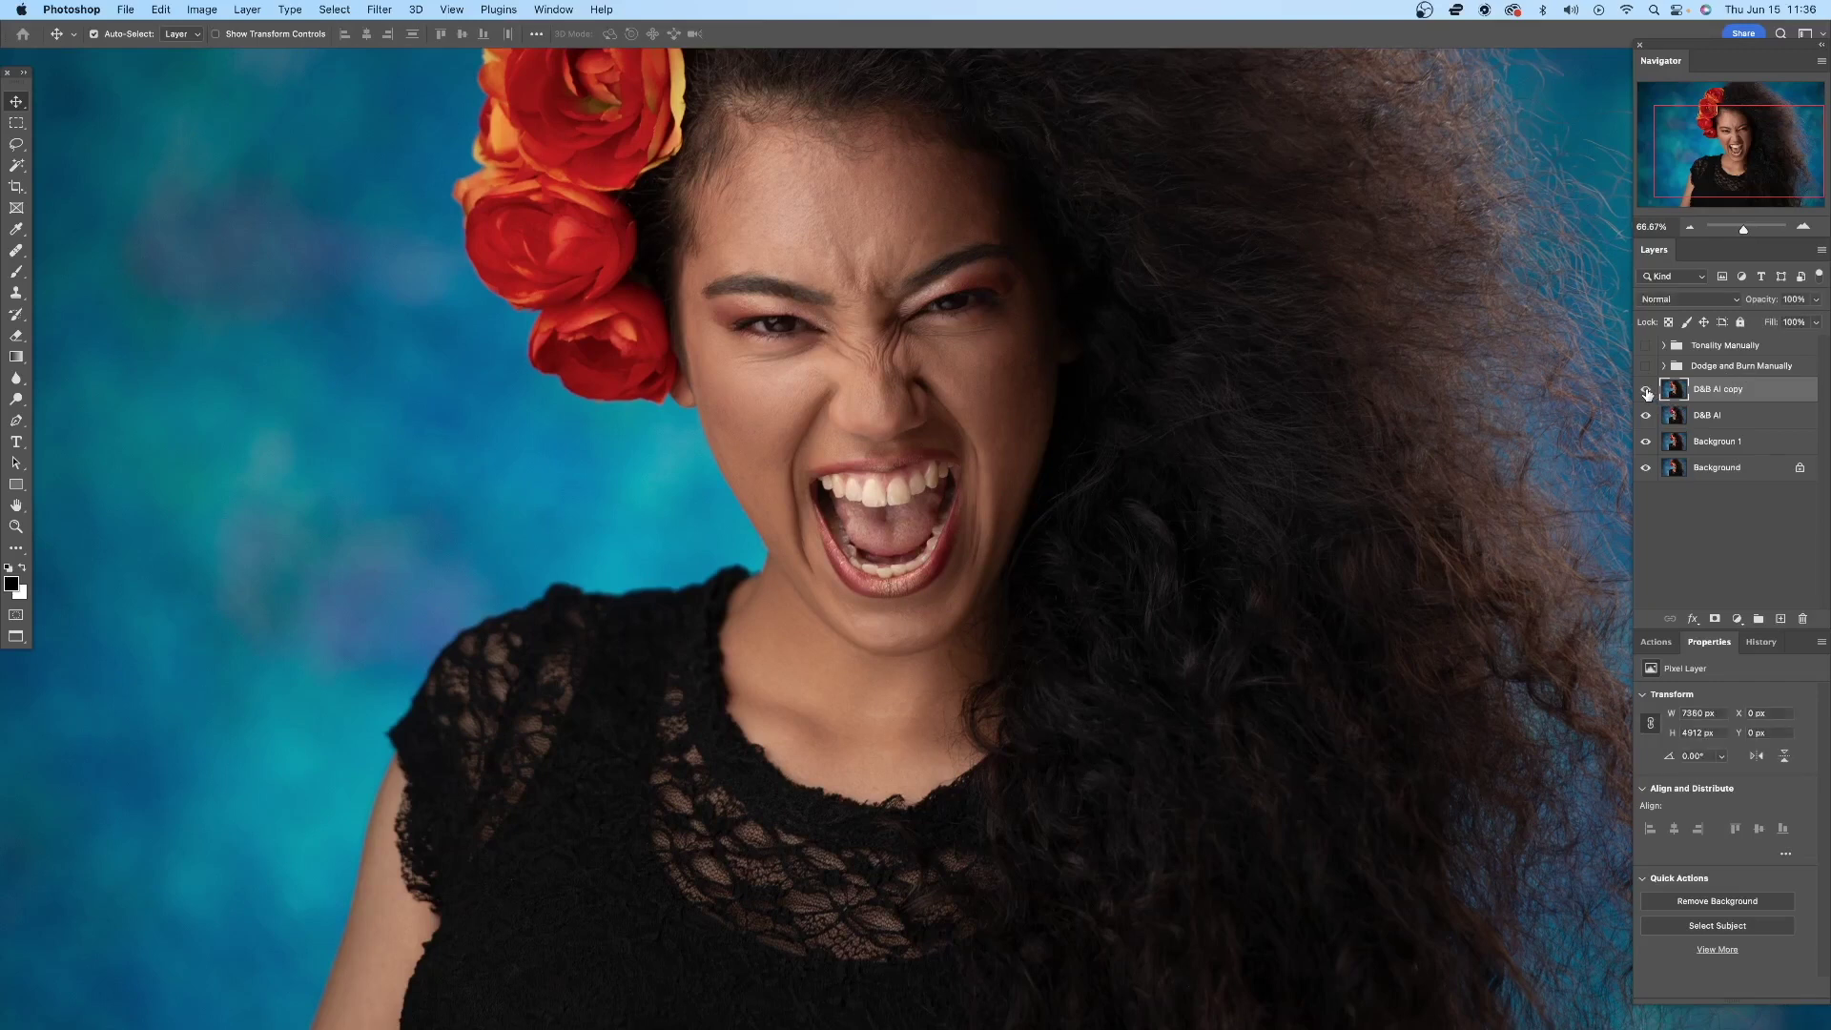
left_click(1803, 227)
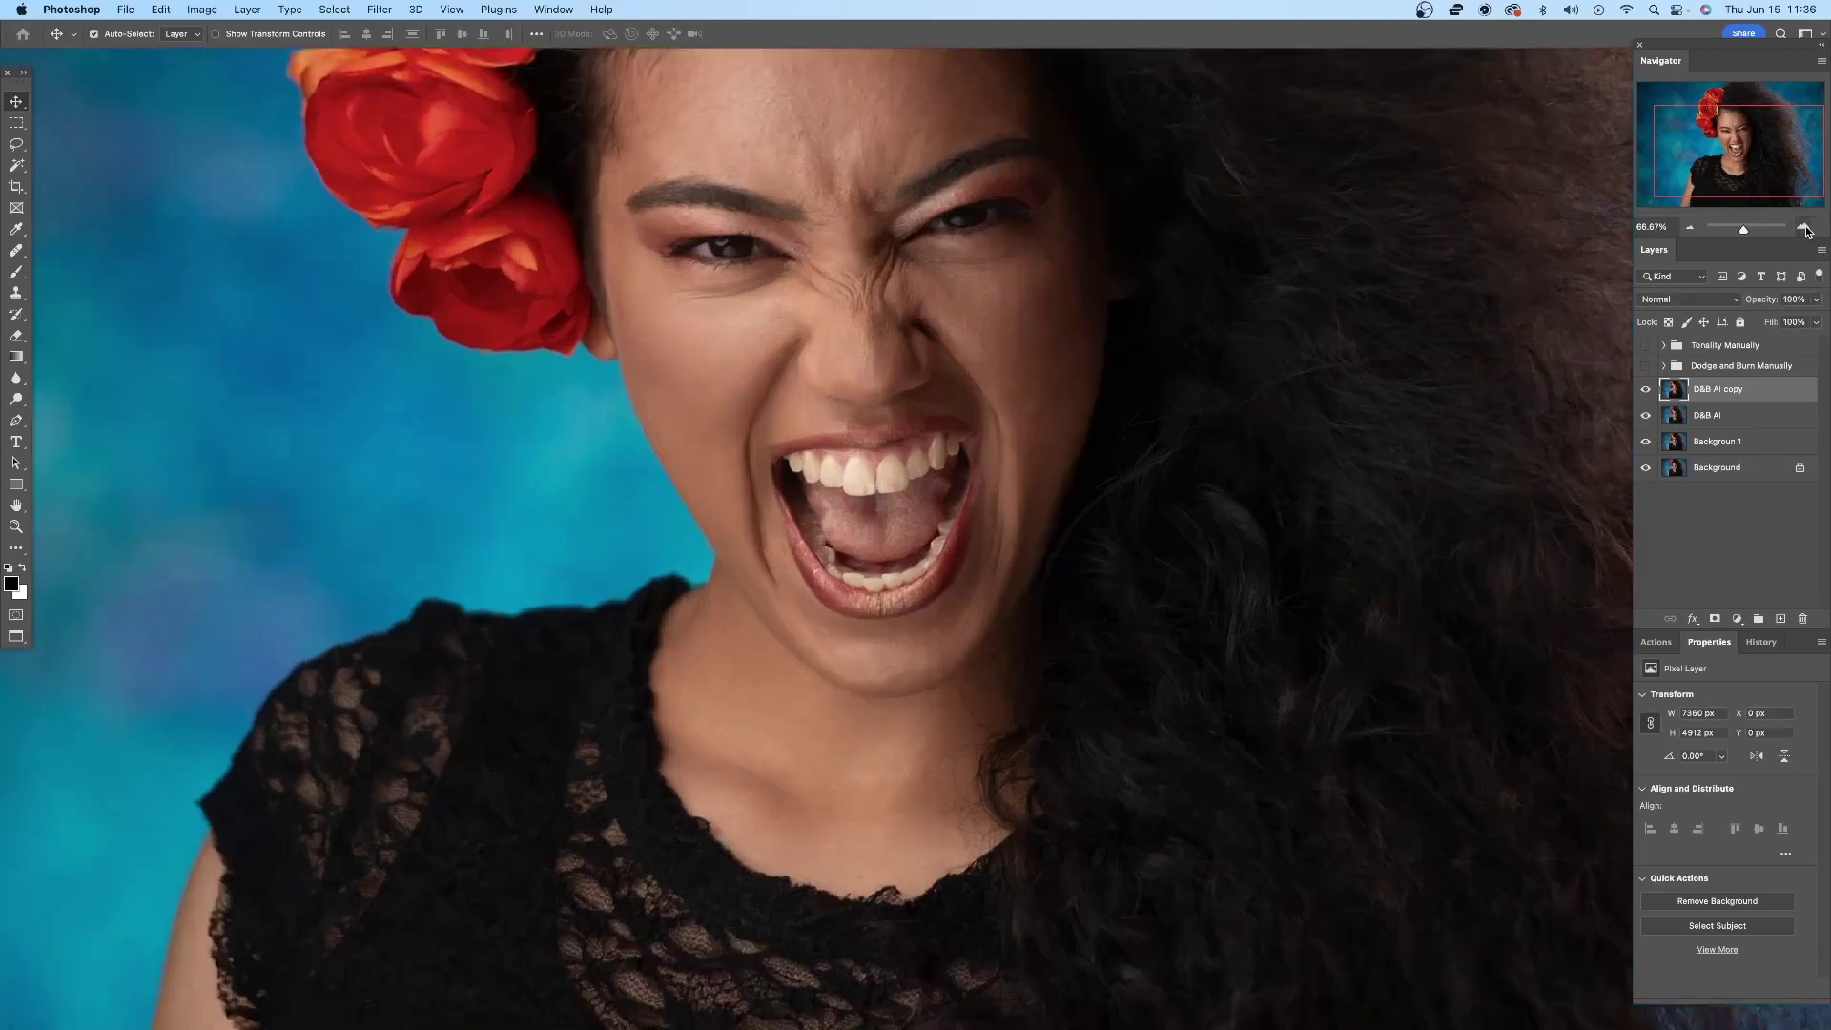
left_click(1803, 227)
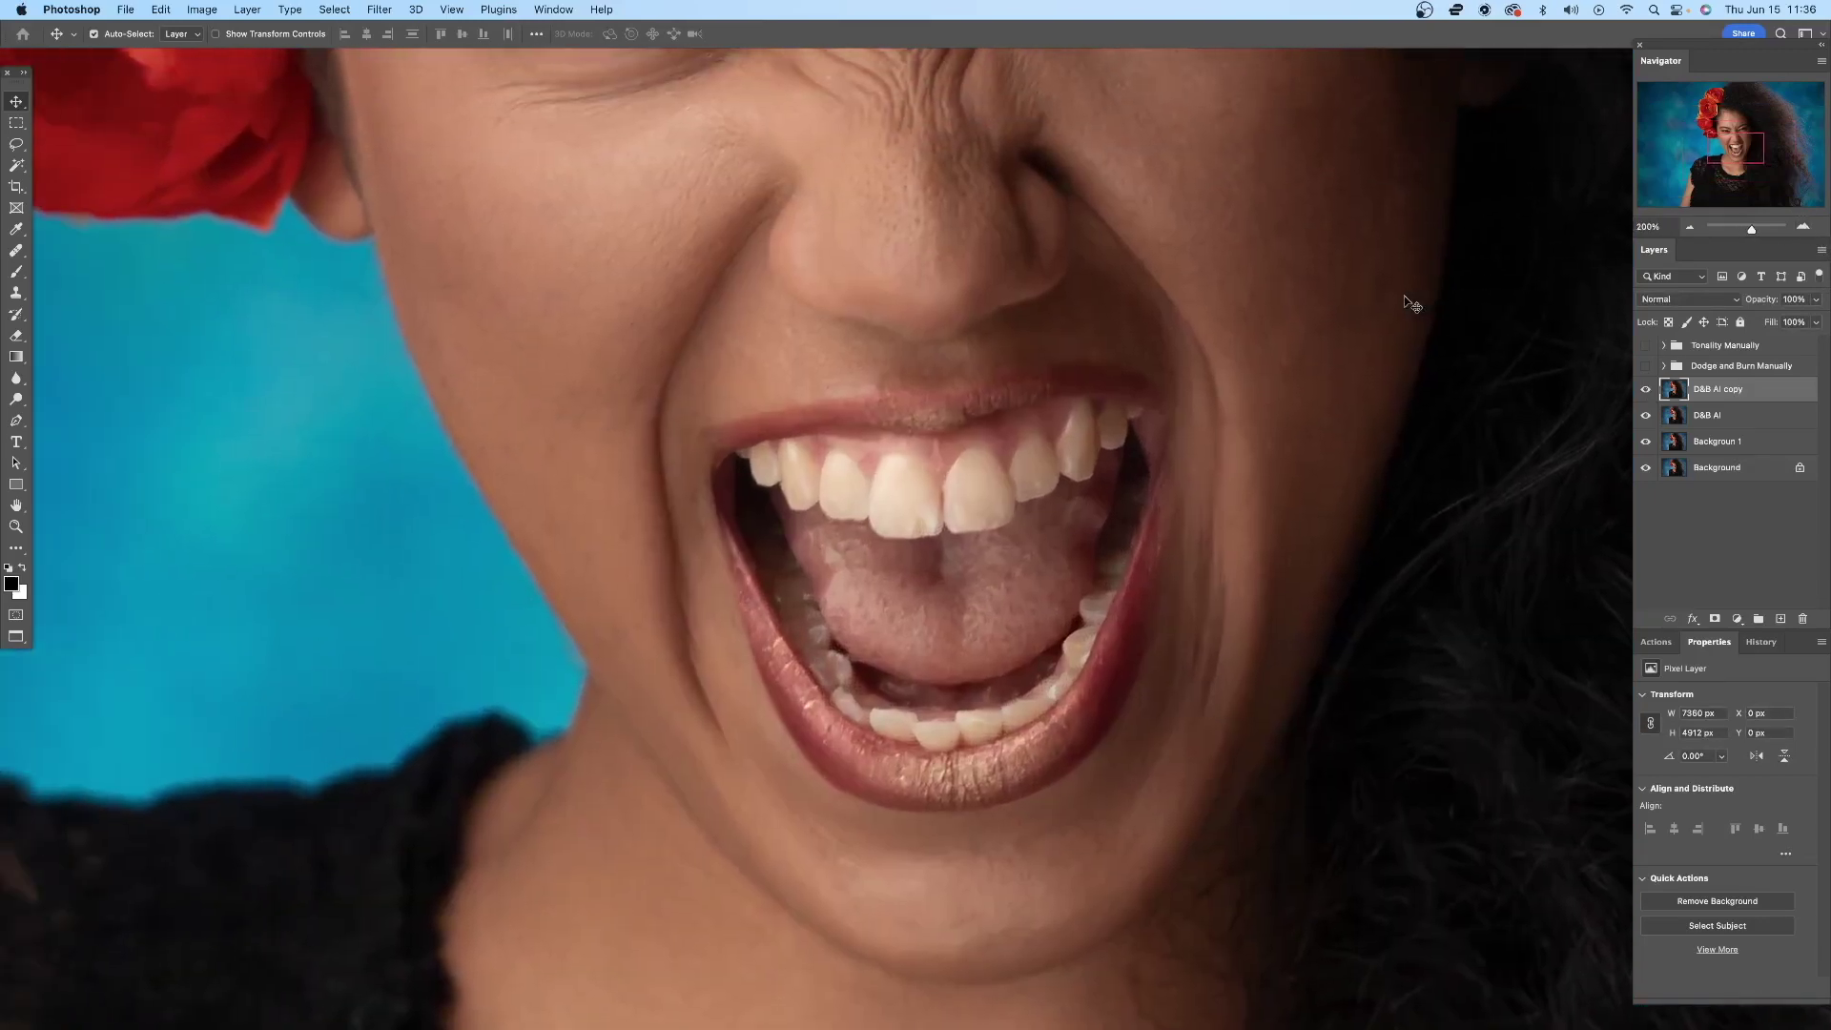
left_click(1646, 390)
left_click(1646, 390)
left_click(1689, 227)
left_click(1689, 227)
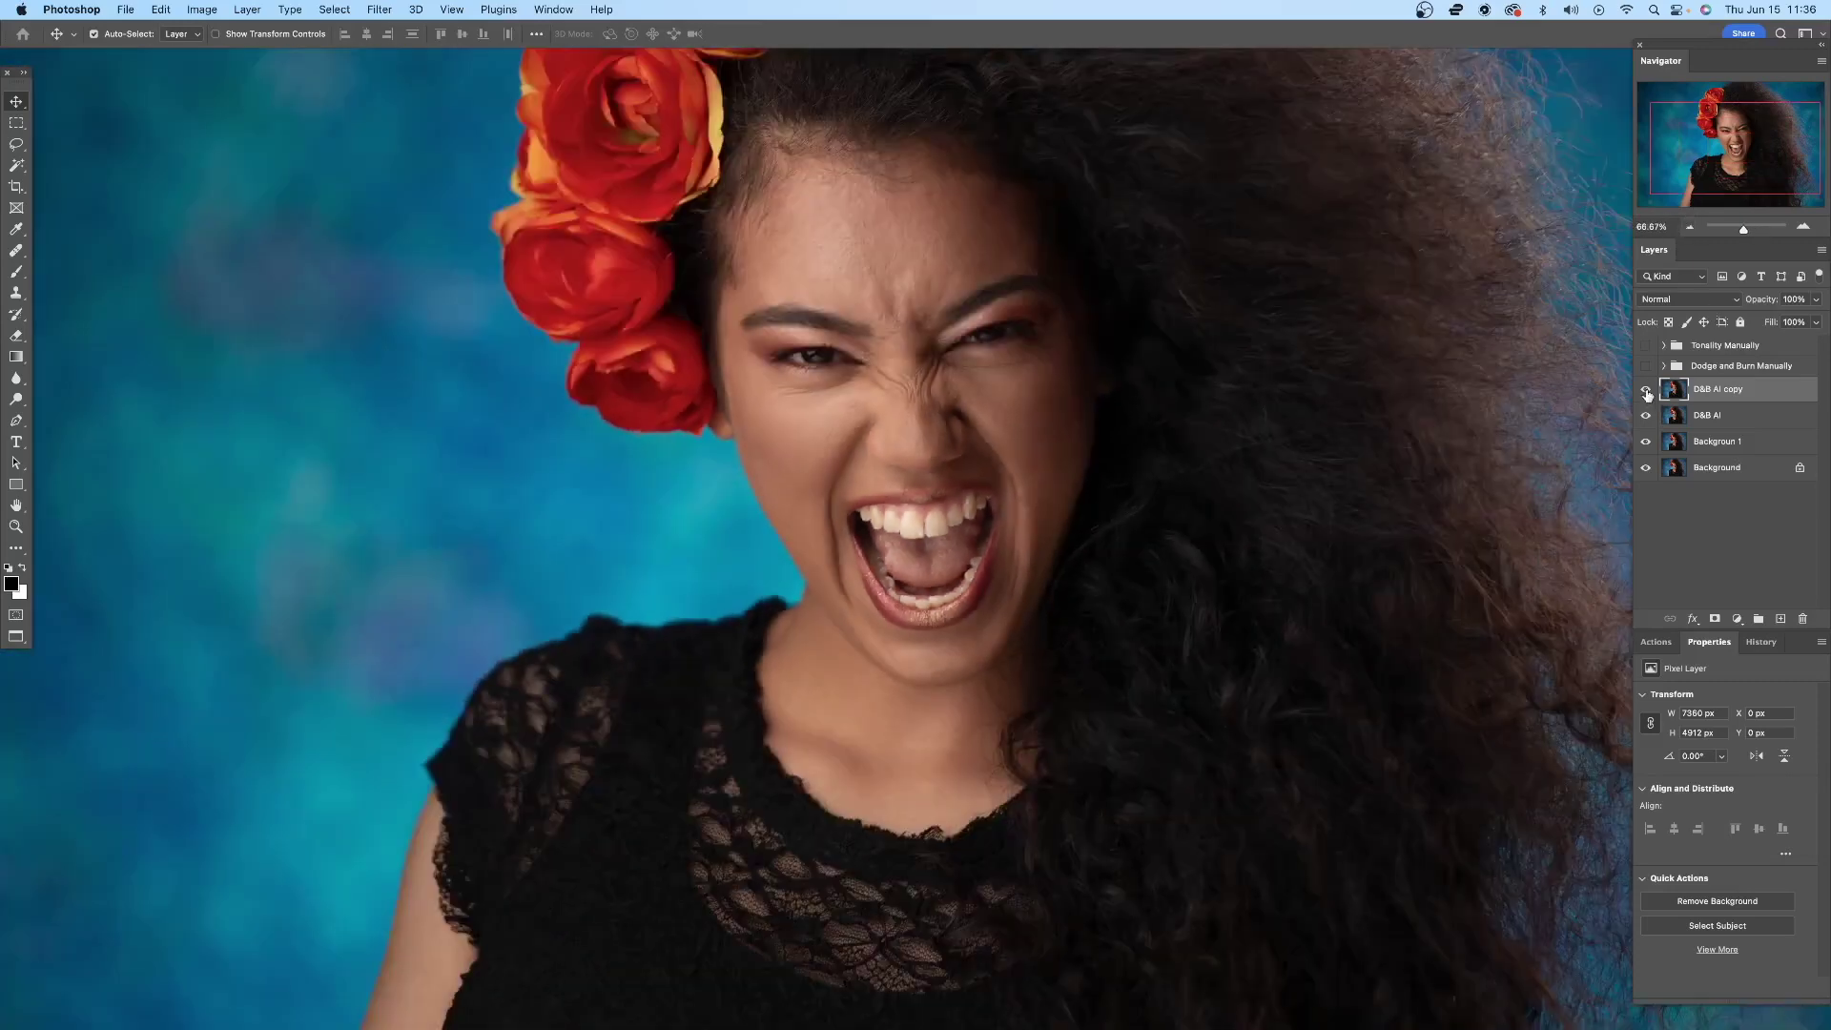
left_click(1646, 390)
left_click(1646, 390)
scroll(1694, 396, "right", 3)
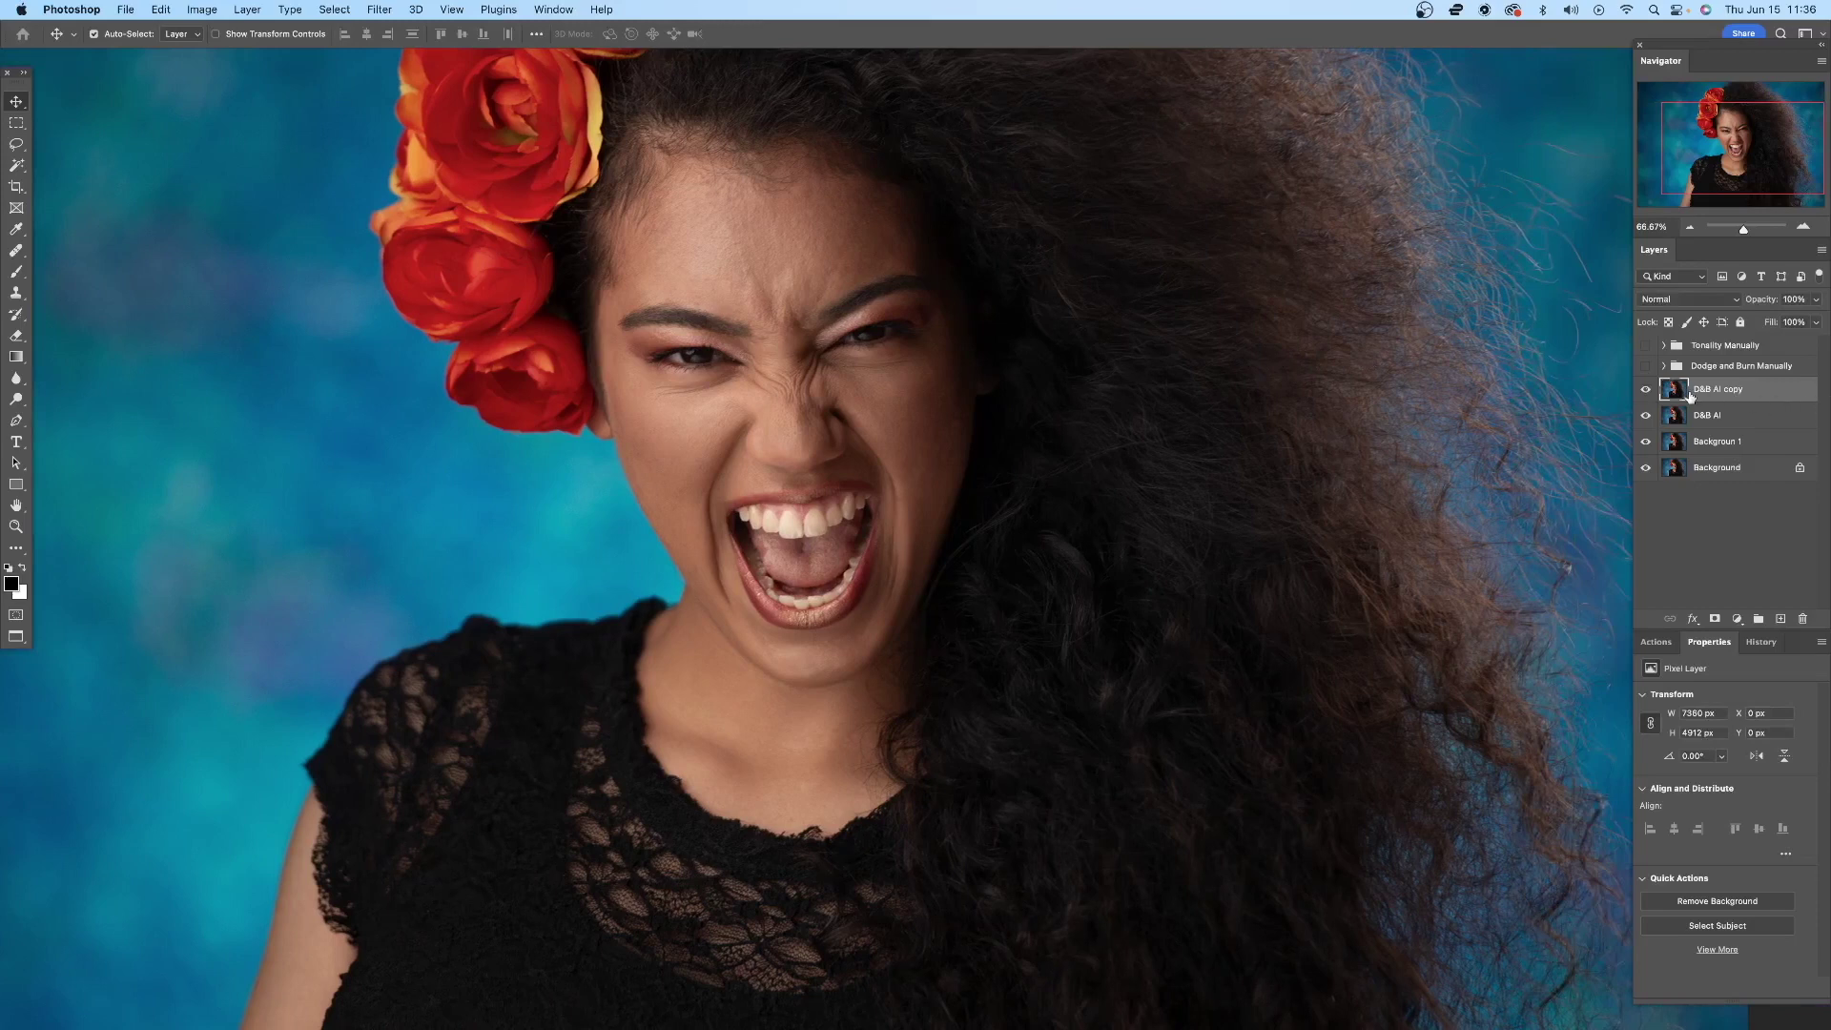
- Hide the D&B AI copy and D&B AI layers and show the Tonality Manually group, viewing the whole portrait
left_click(1646, 390)
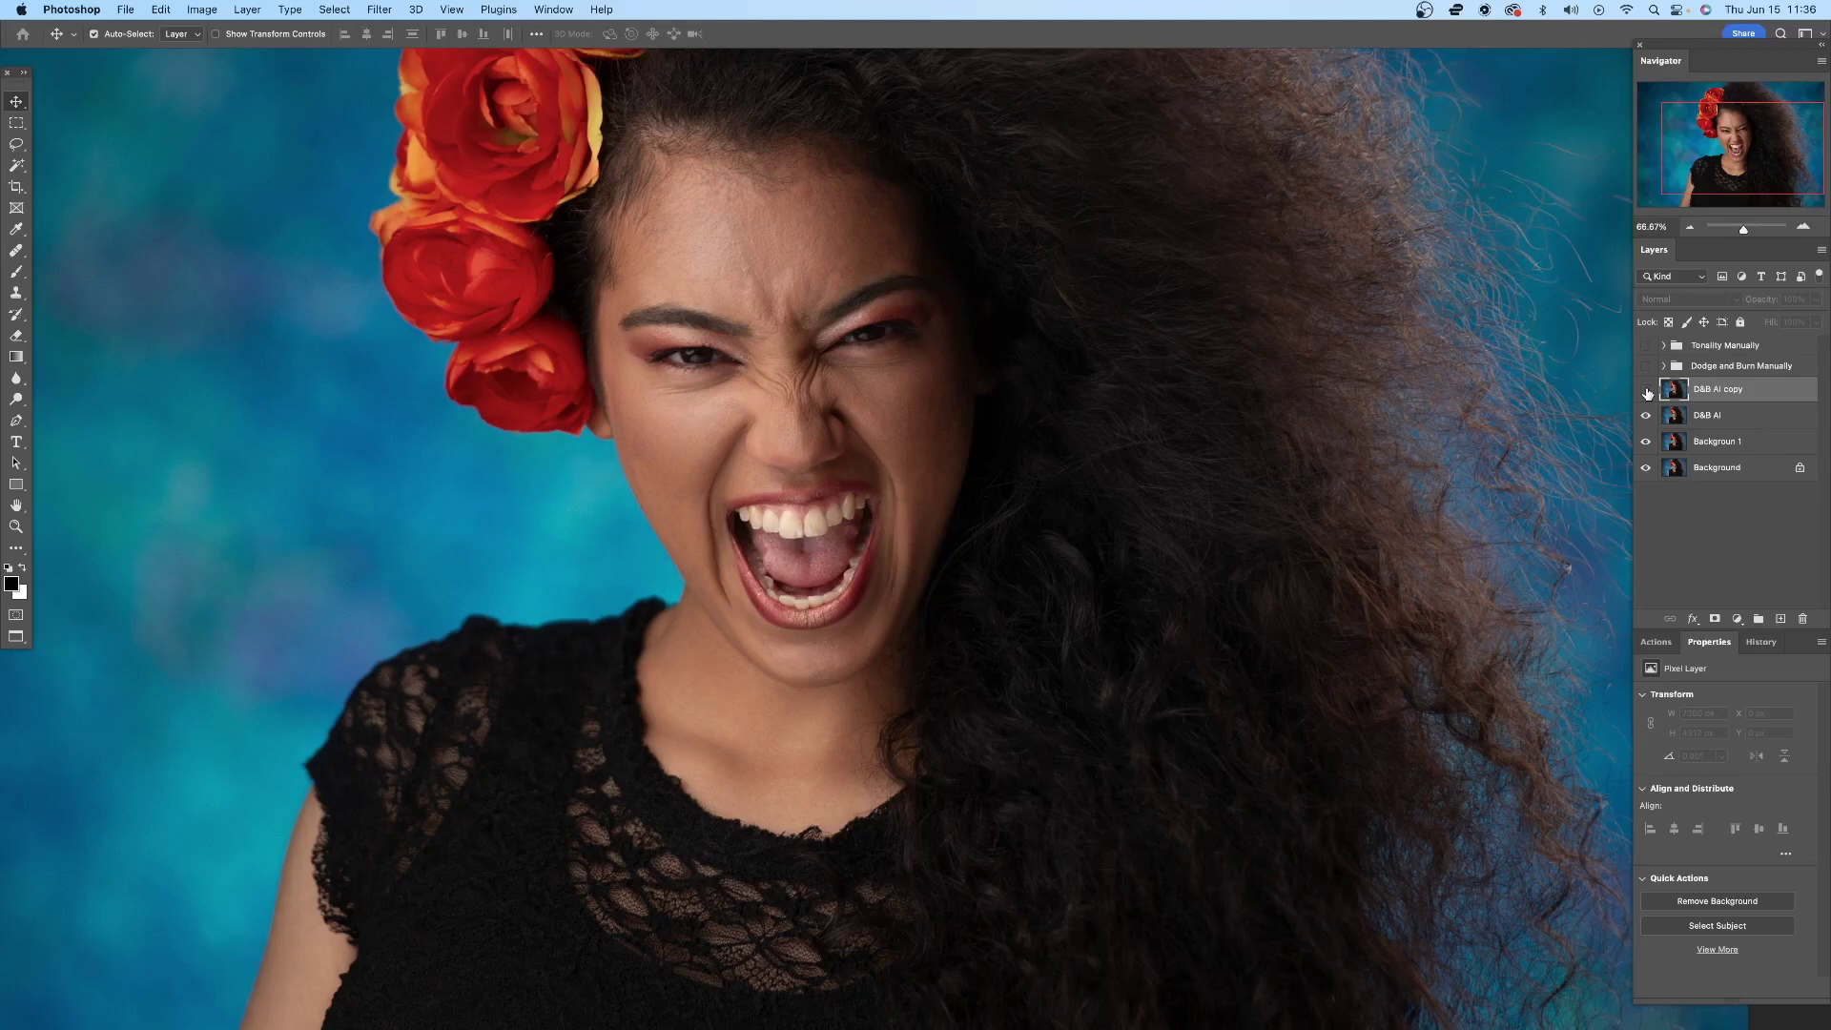
left_click(1646, 416)
left_click(1692, 229)
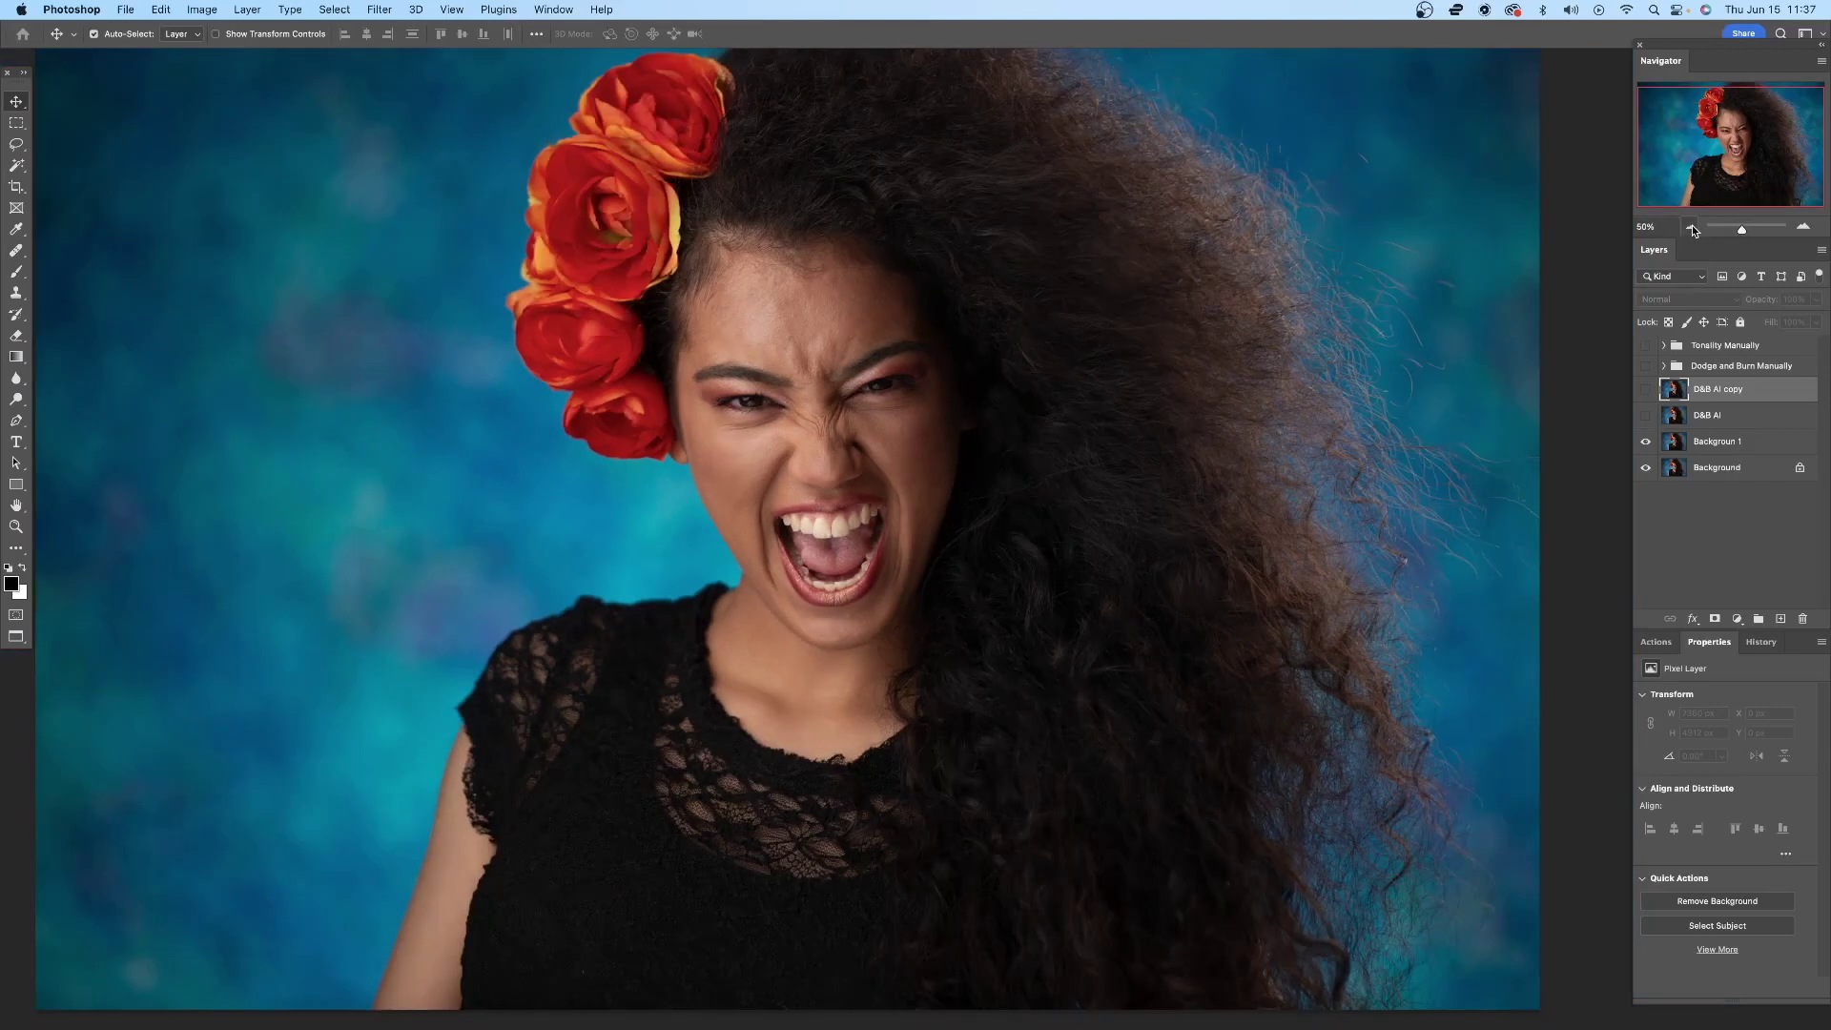
left_click(1693, 229)
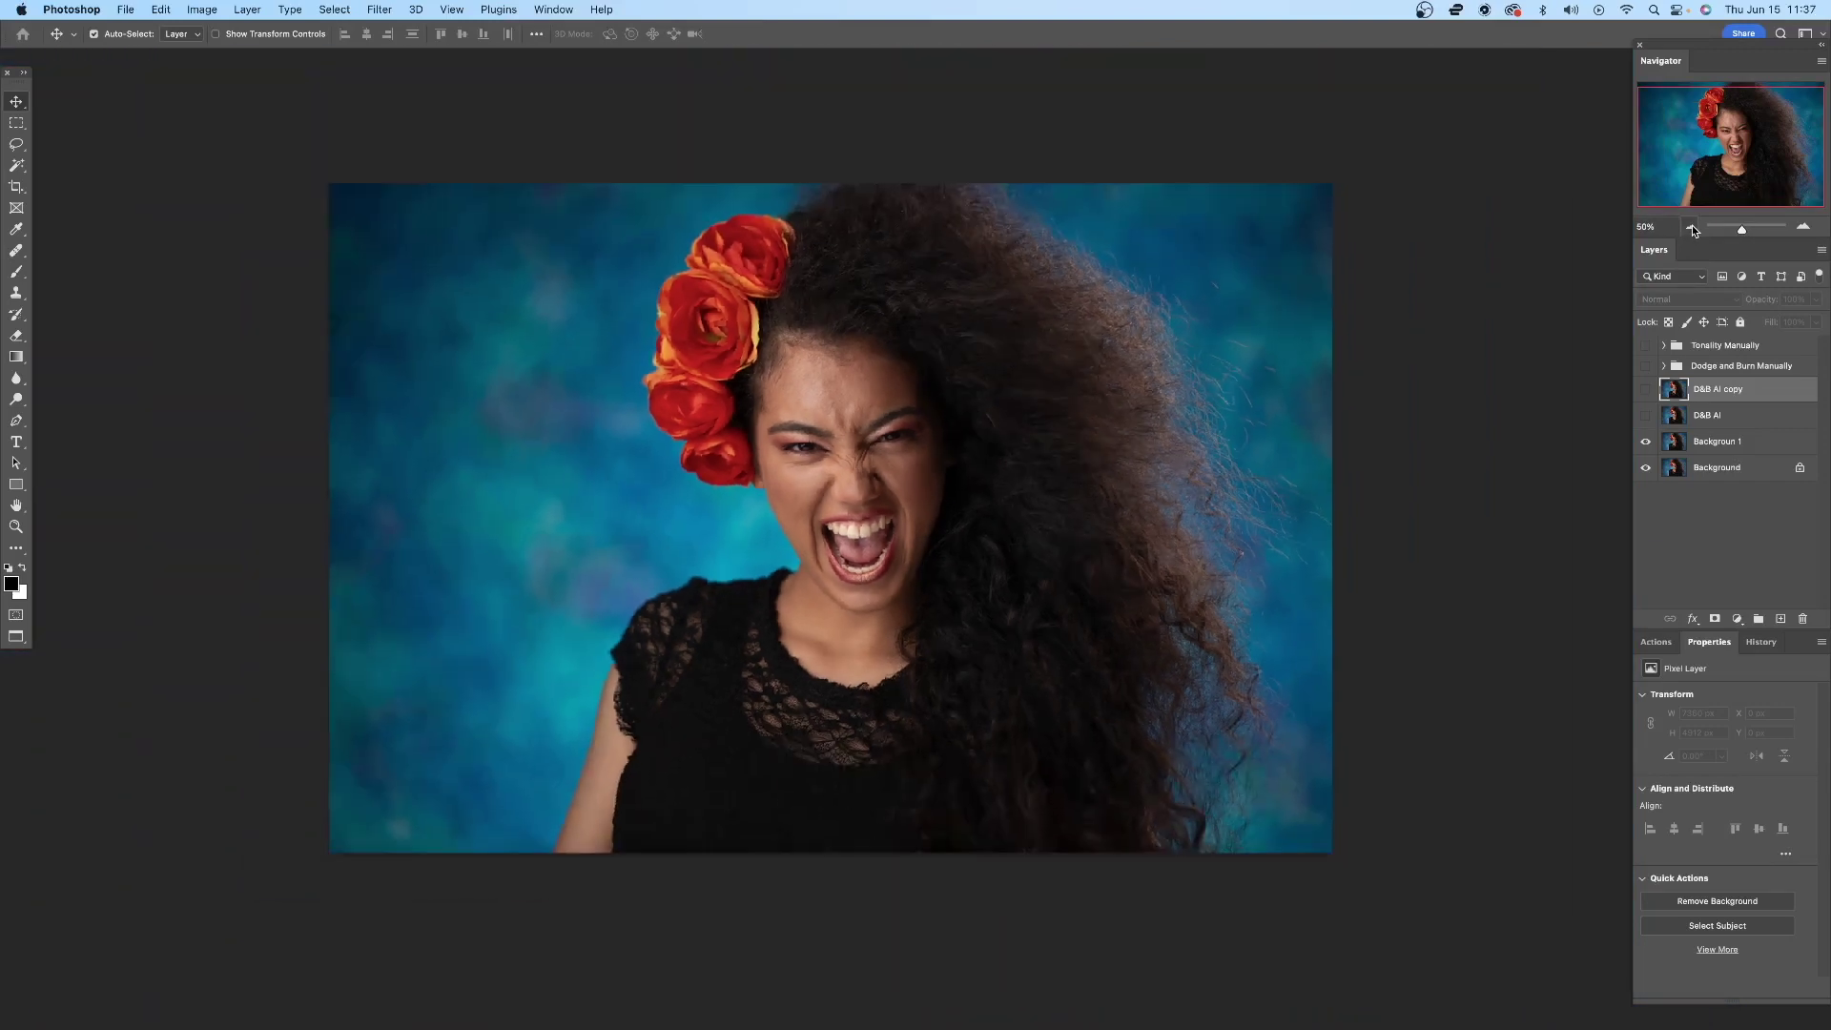
left_click(1803, 227)
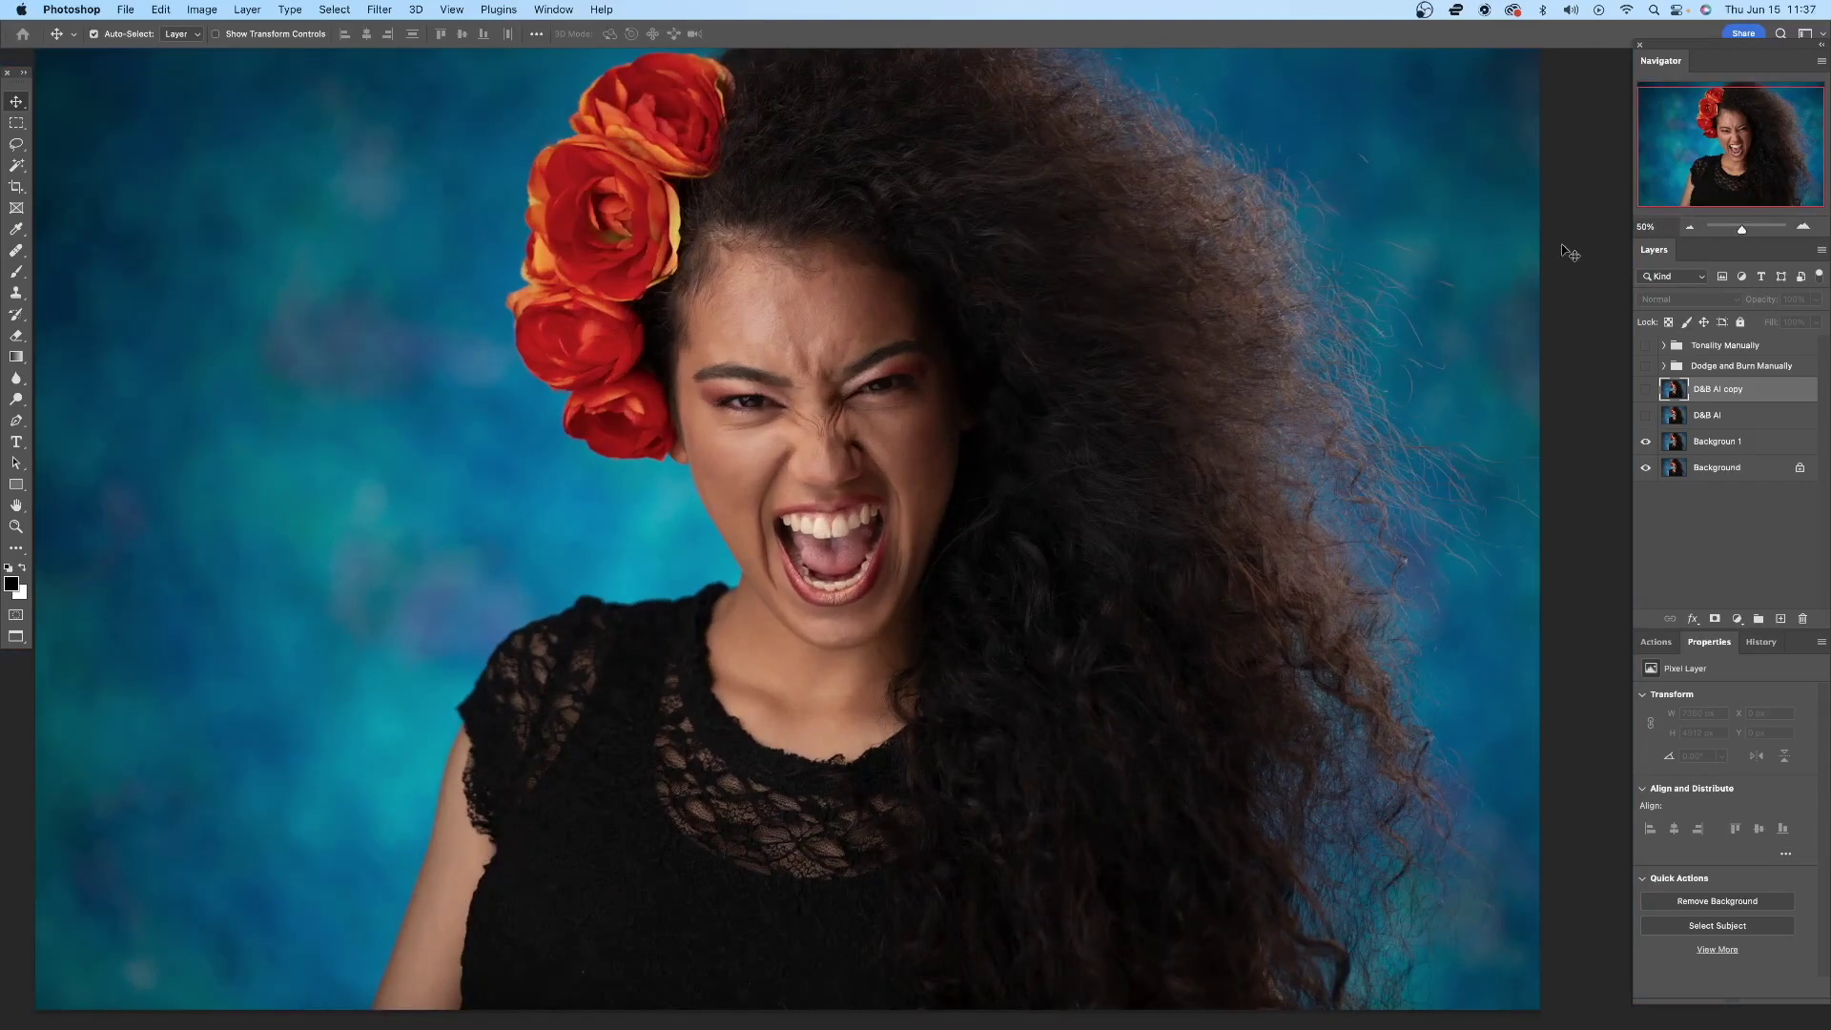
left_click(1645, 345)
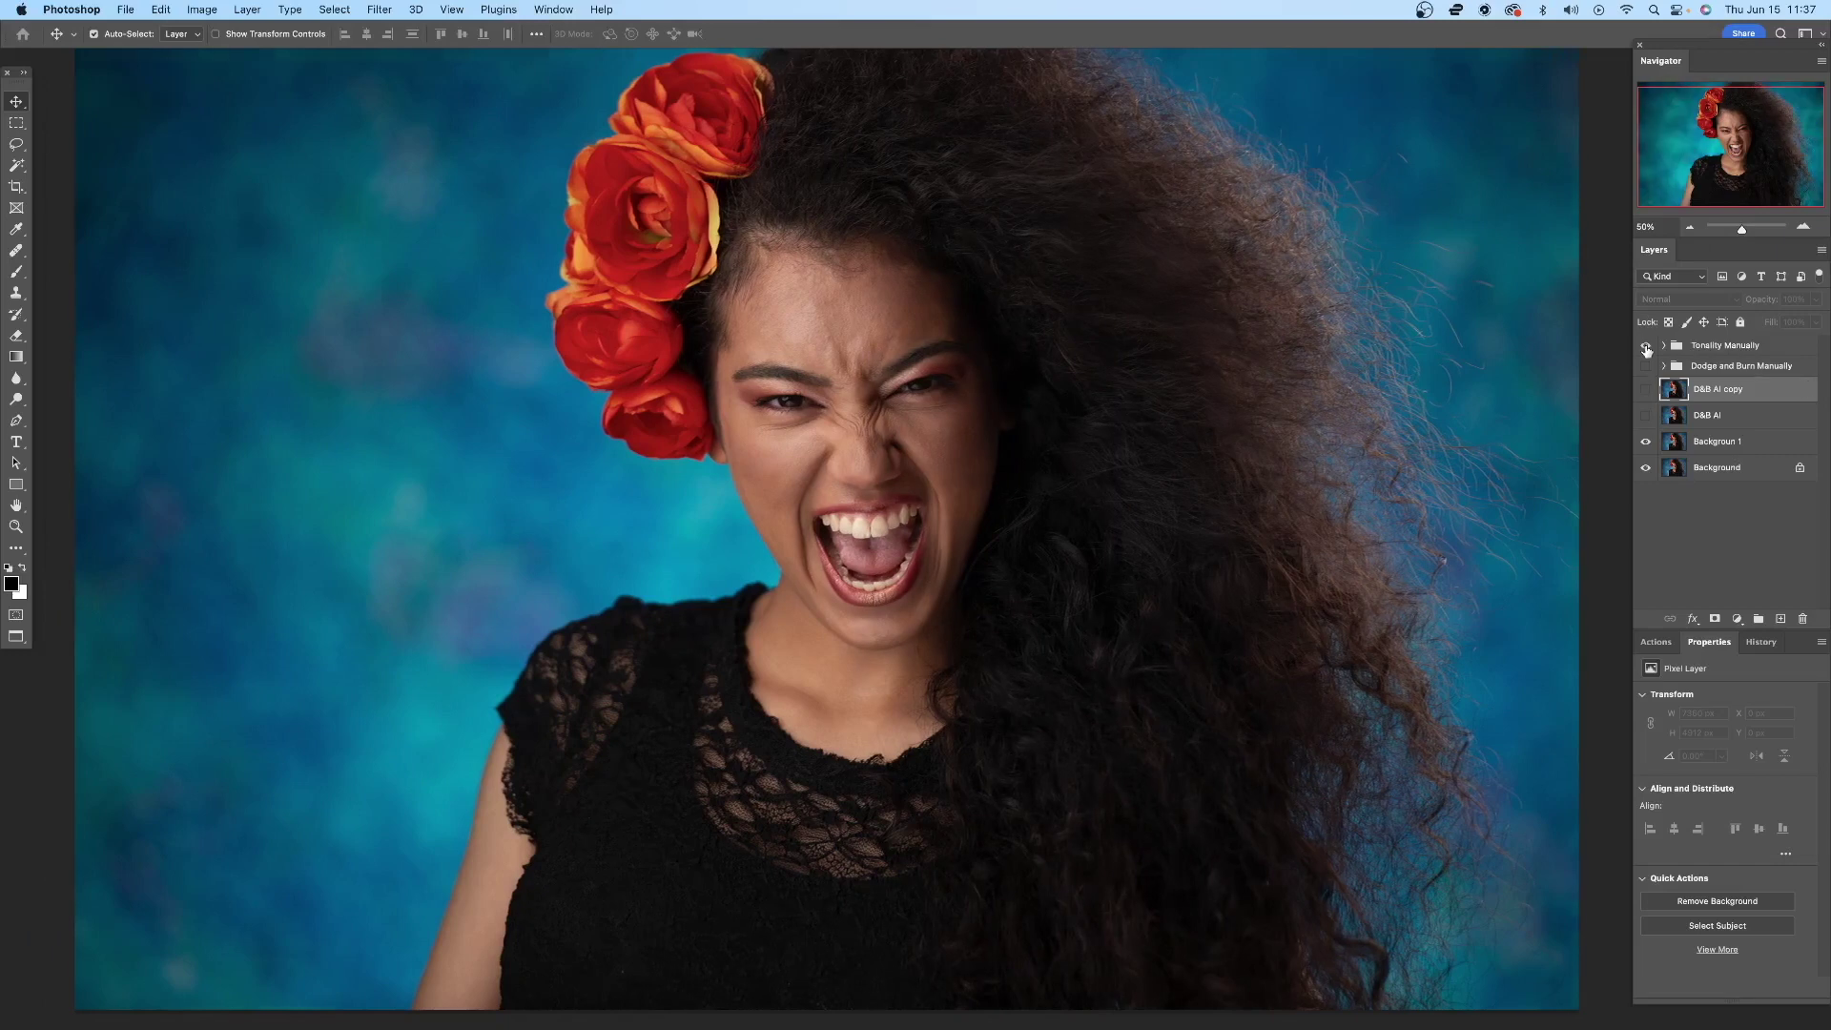
left_click(1691, 229)
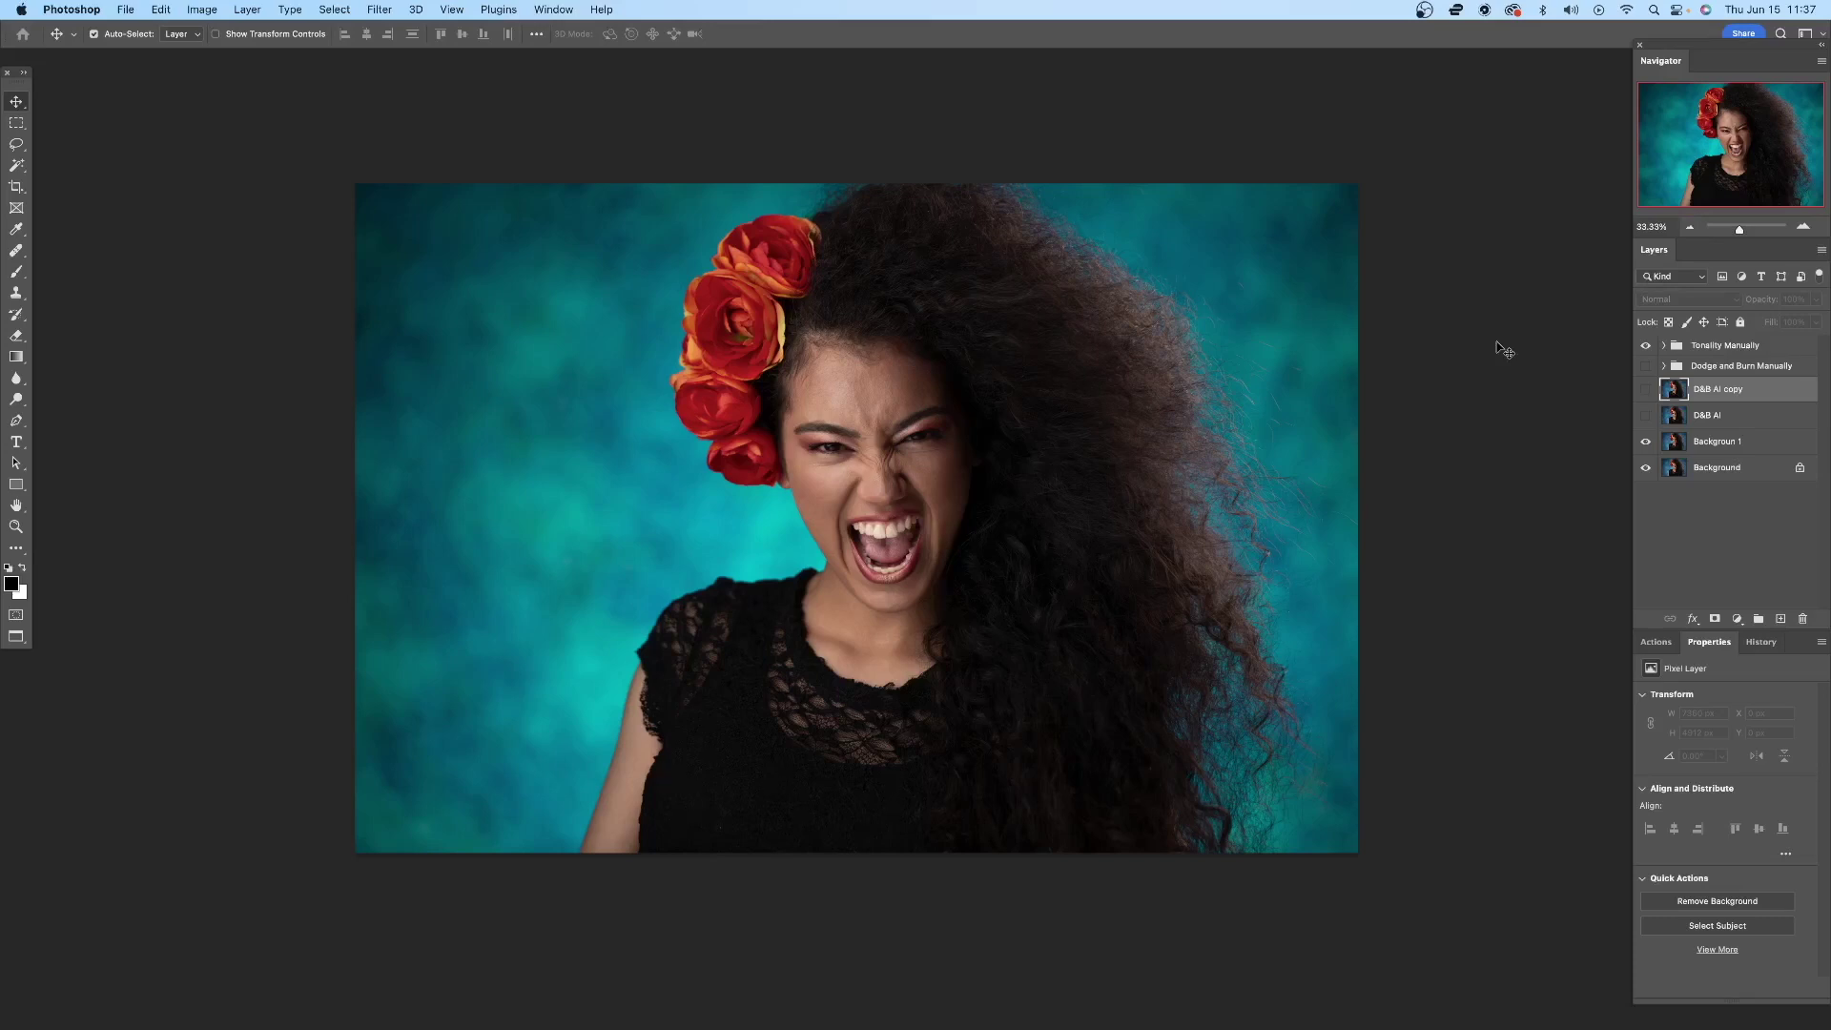
left_click(1803, 227)
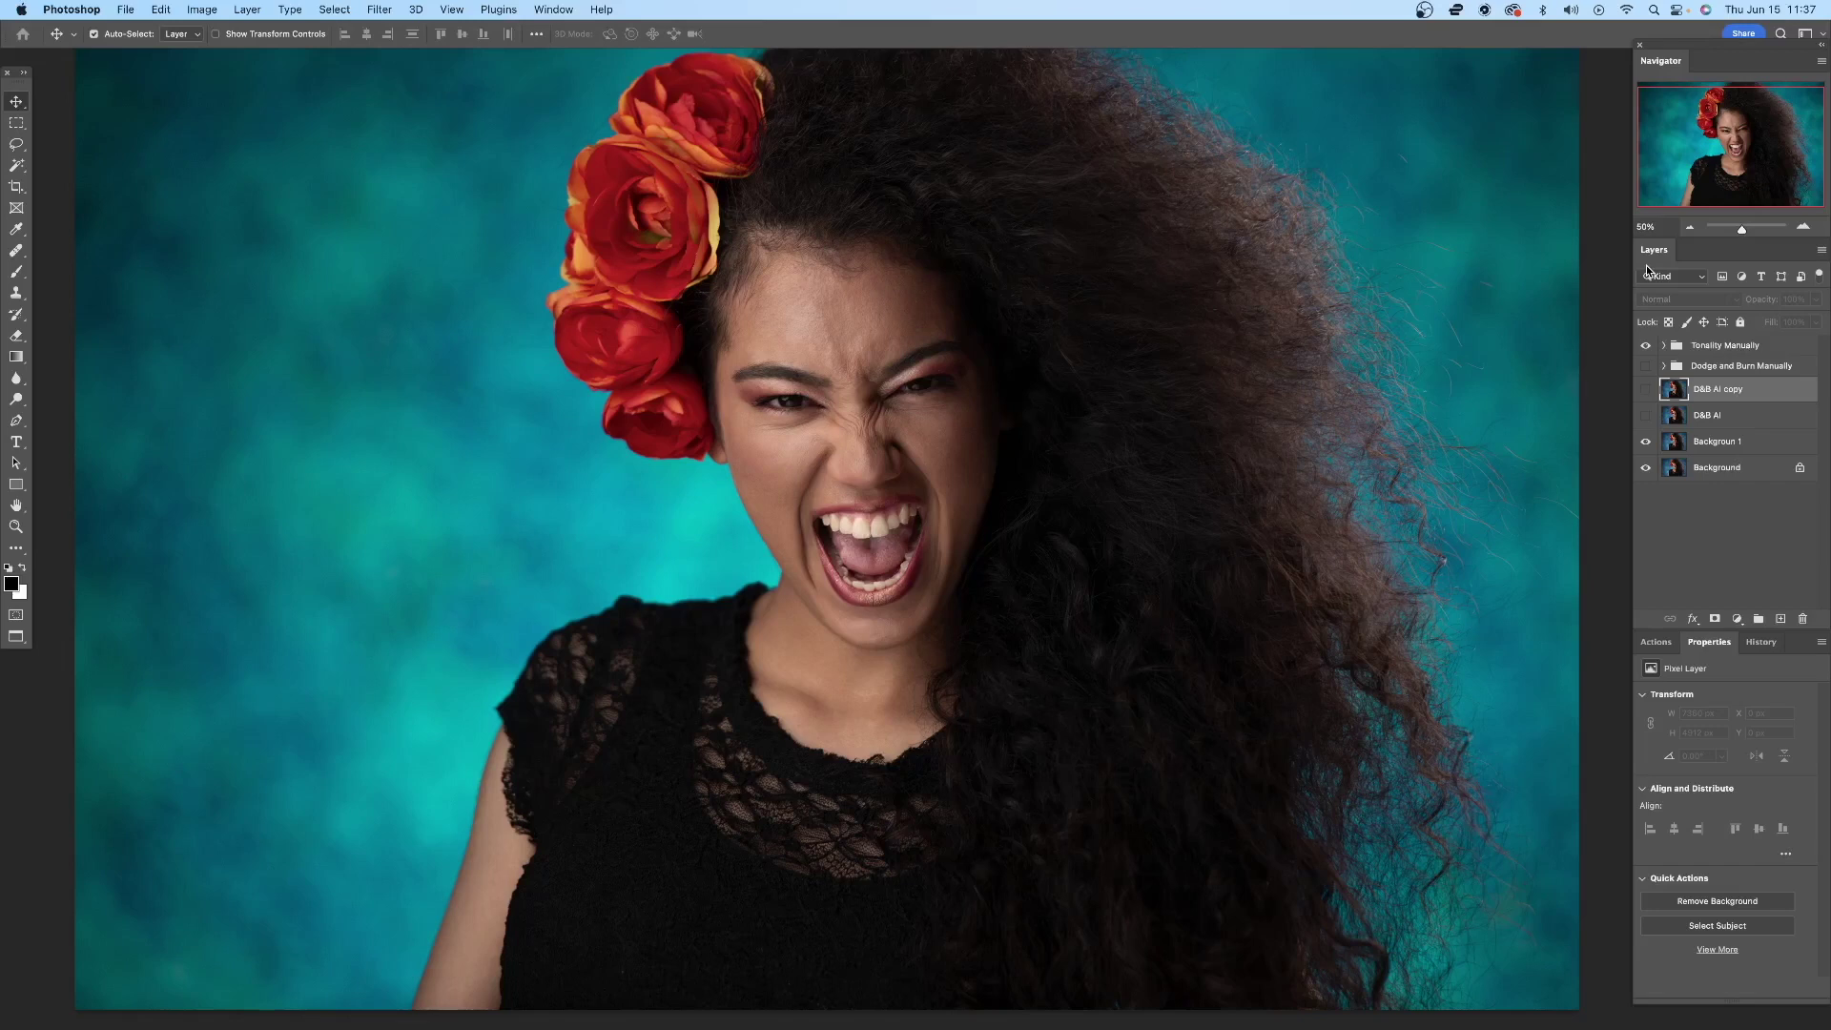
left_click(1688, 227)
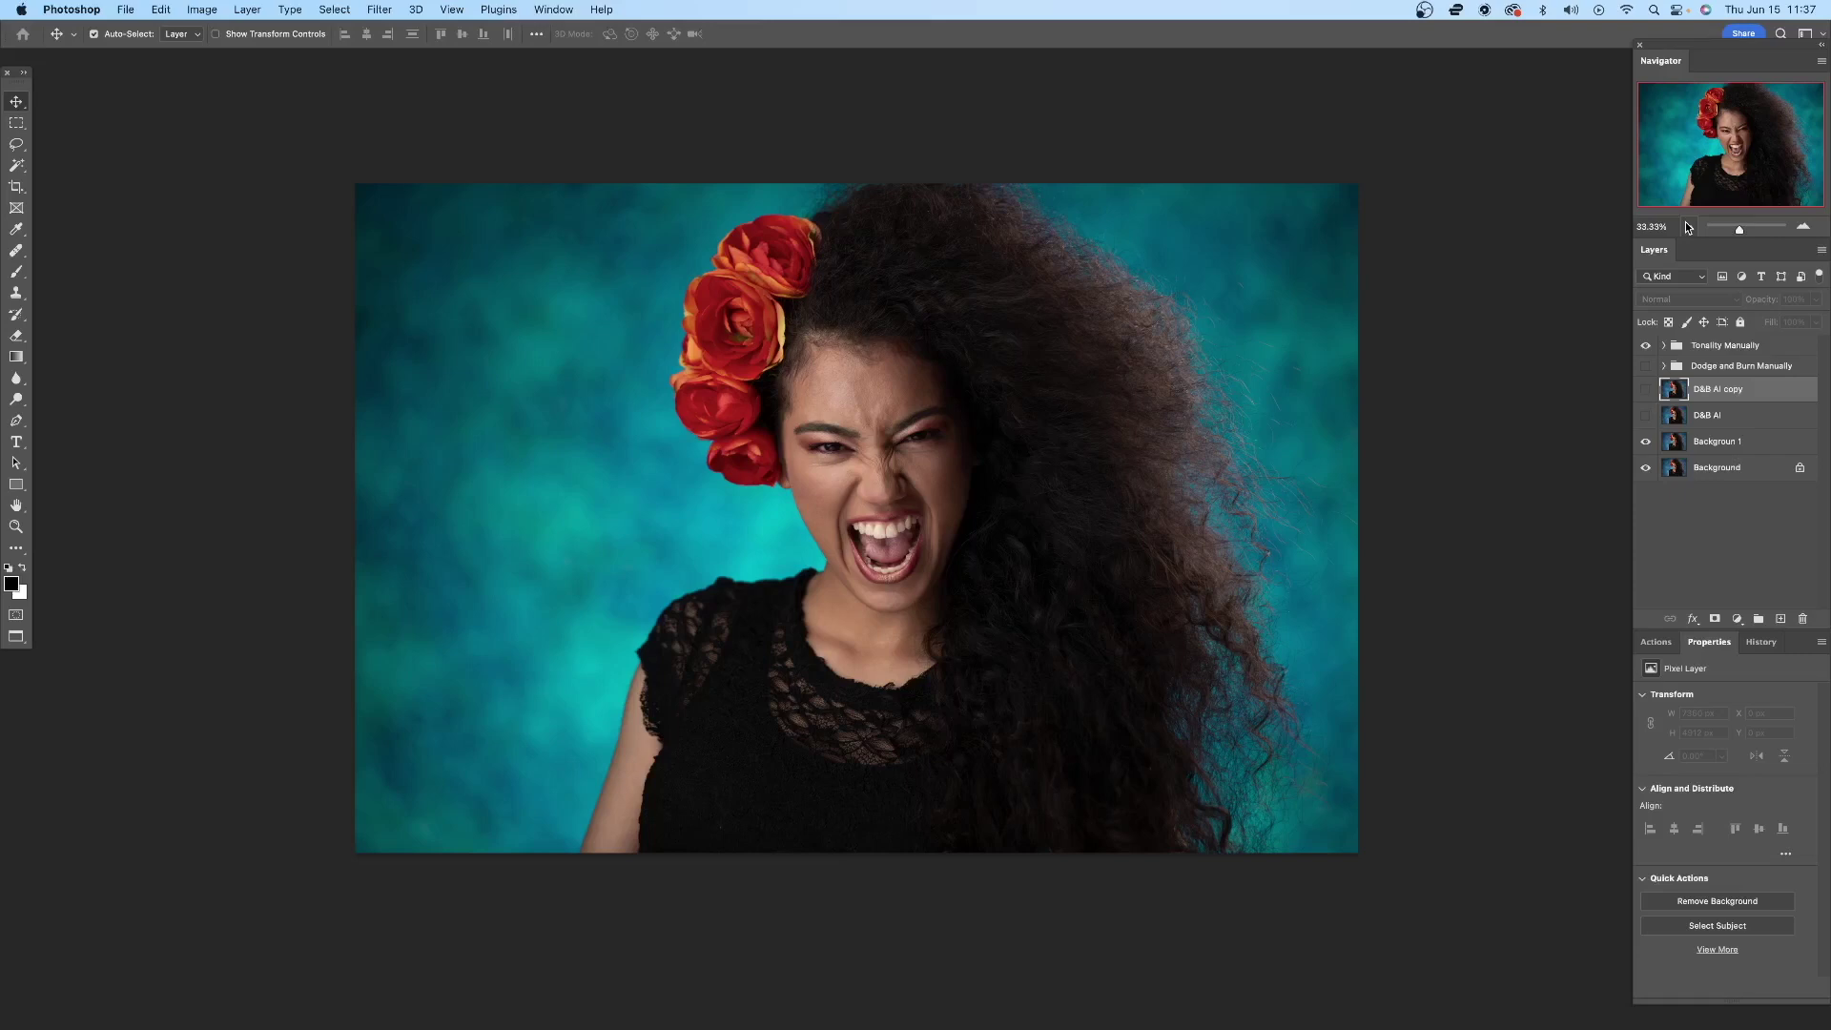
- Hide Layer 4 inside the Tonality Manually group and compare the portrait with the group hidden and shown
left_click(1663, 347)
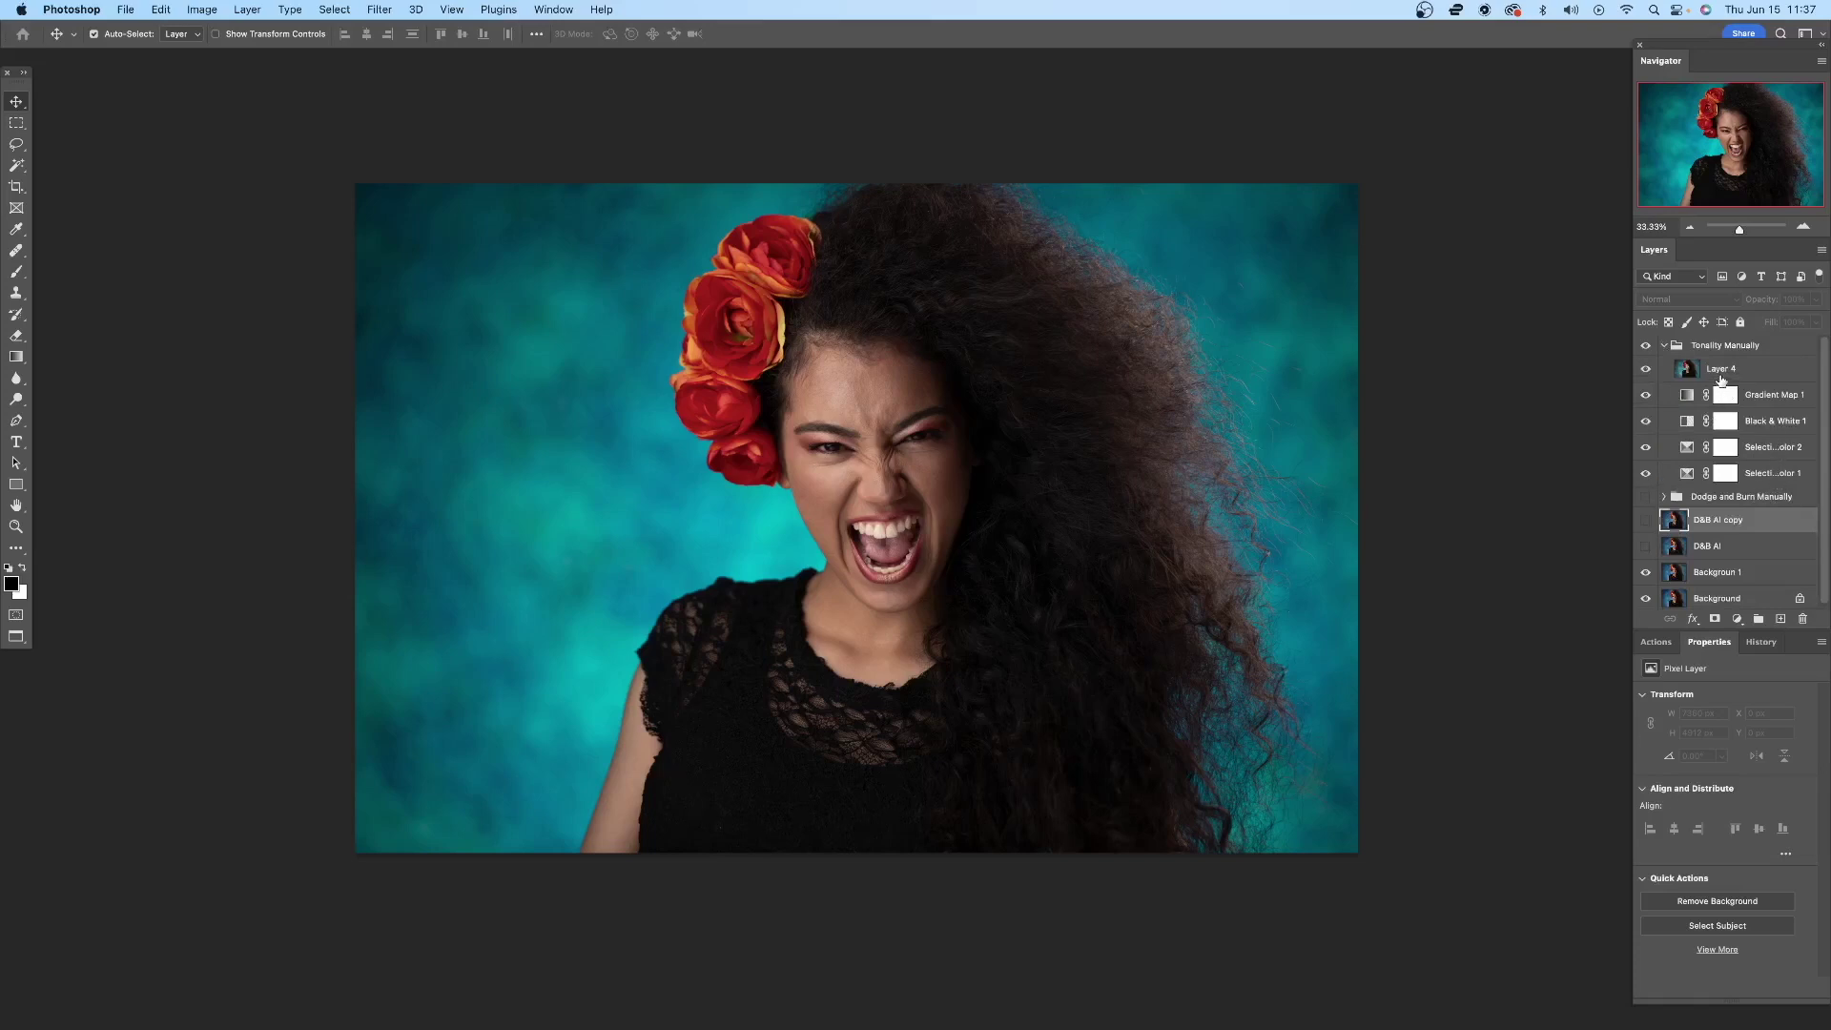
left_click(1645, 368)
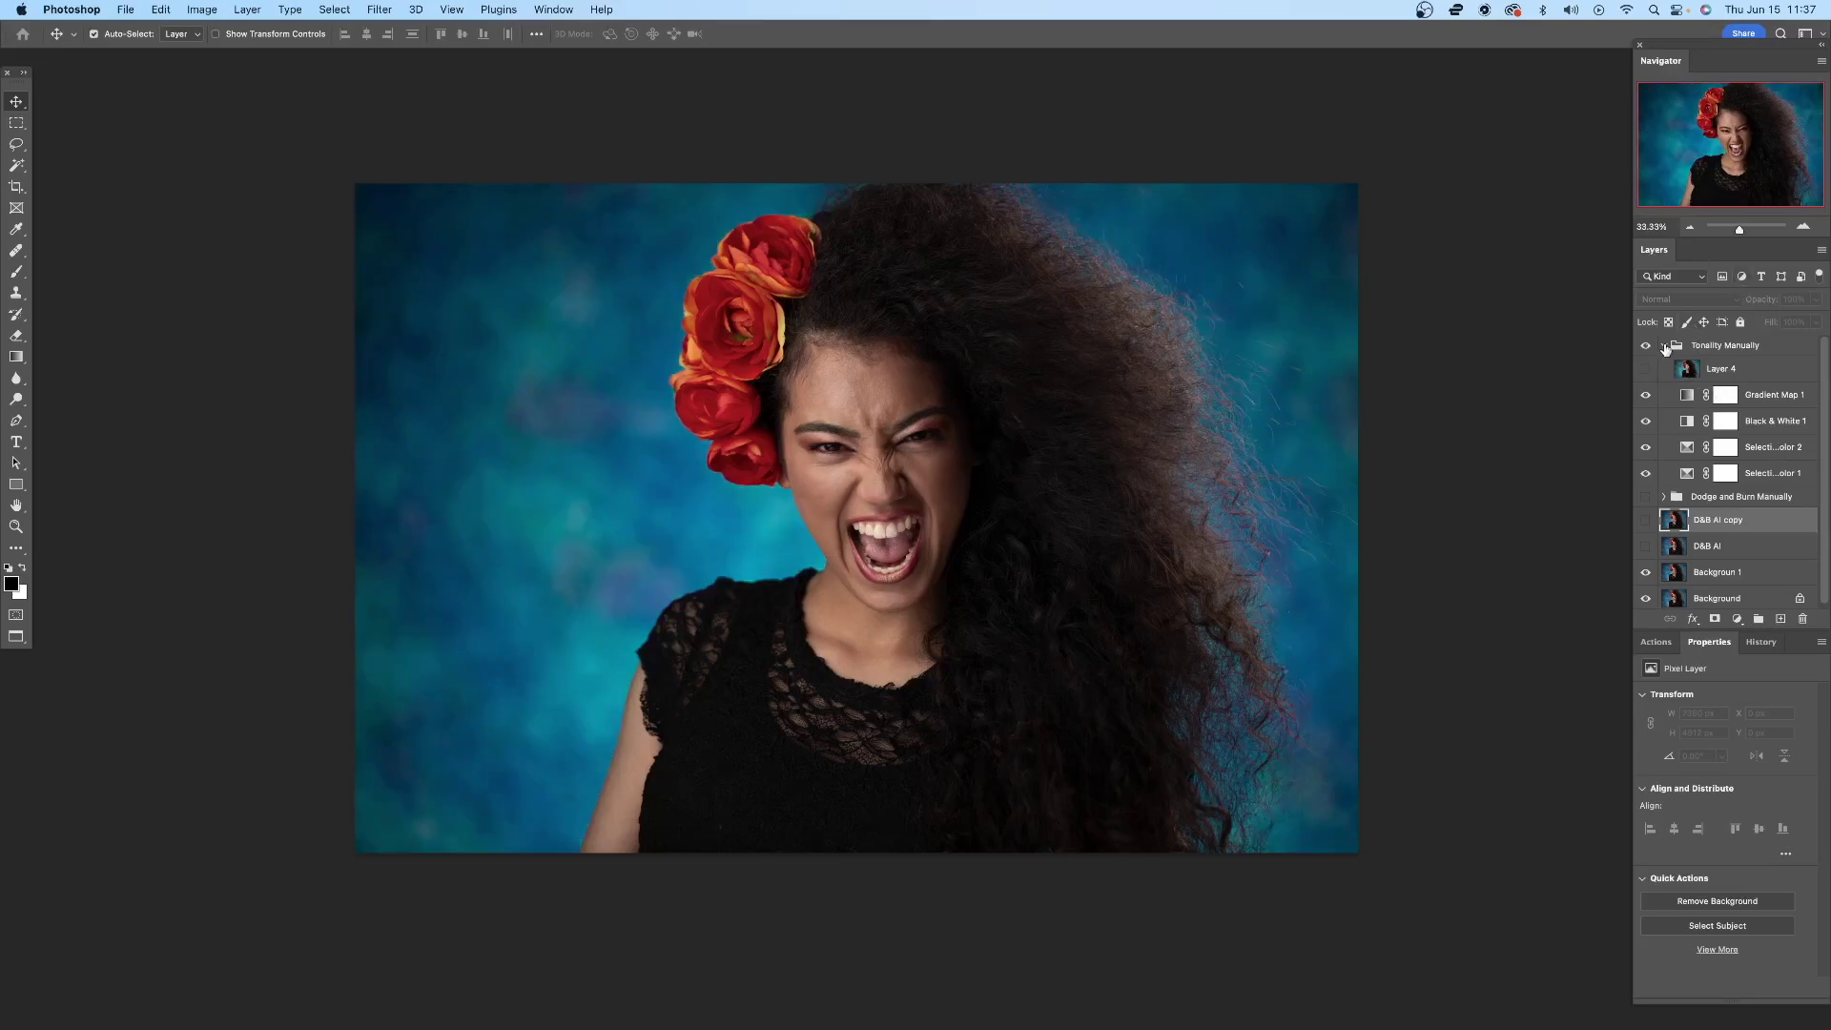
left_click(1665, 347)
left_click(1644, 349)
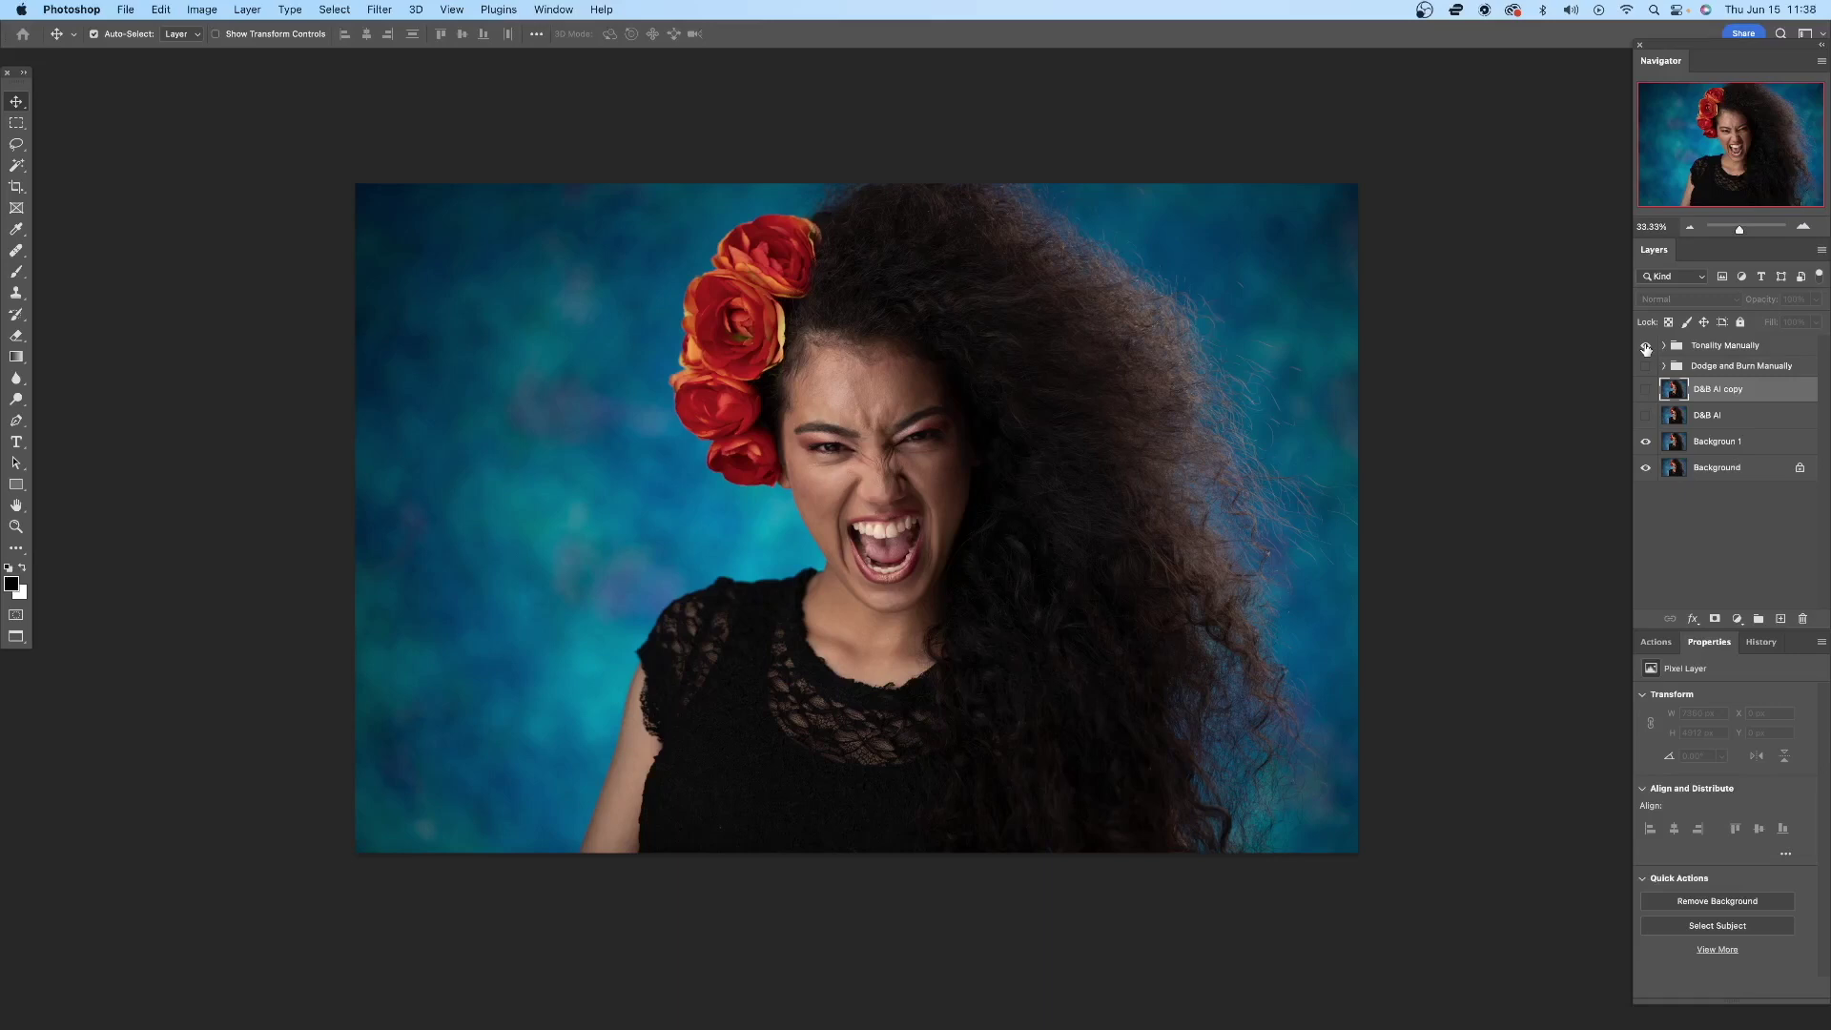
left_click(1645, 347)
left_click(1645, 347)
- Show Layer 4 in the Tonality Manually group and collapse the group
left_click(1662, 347)
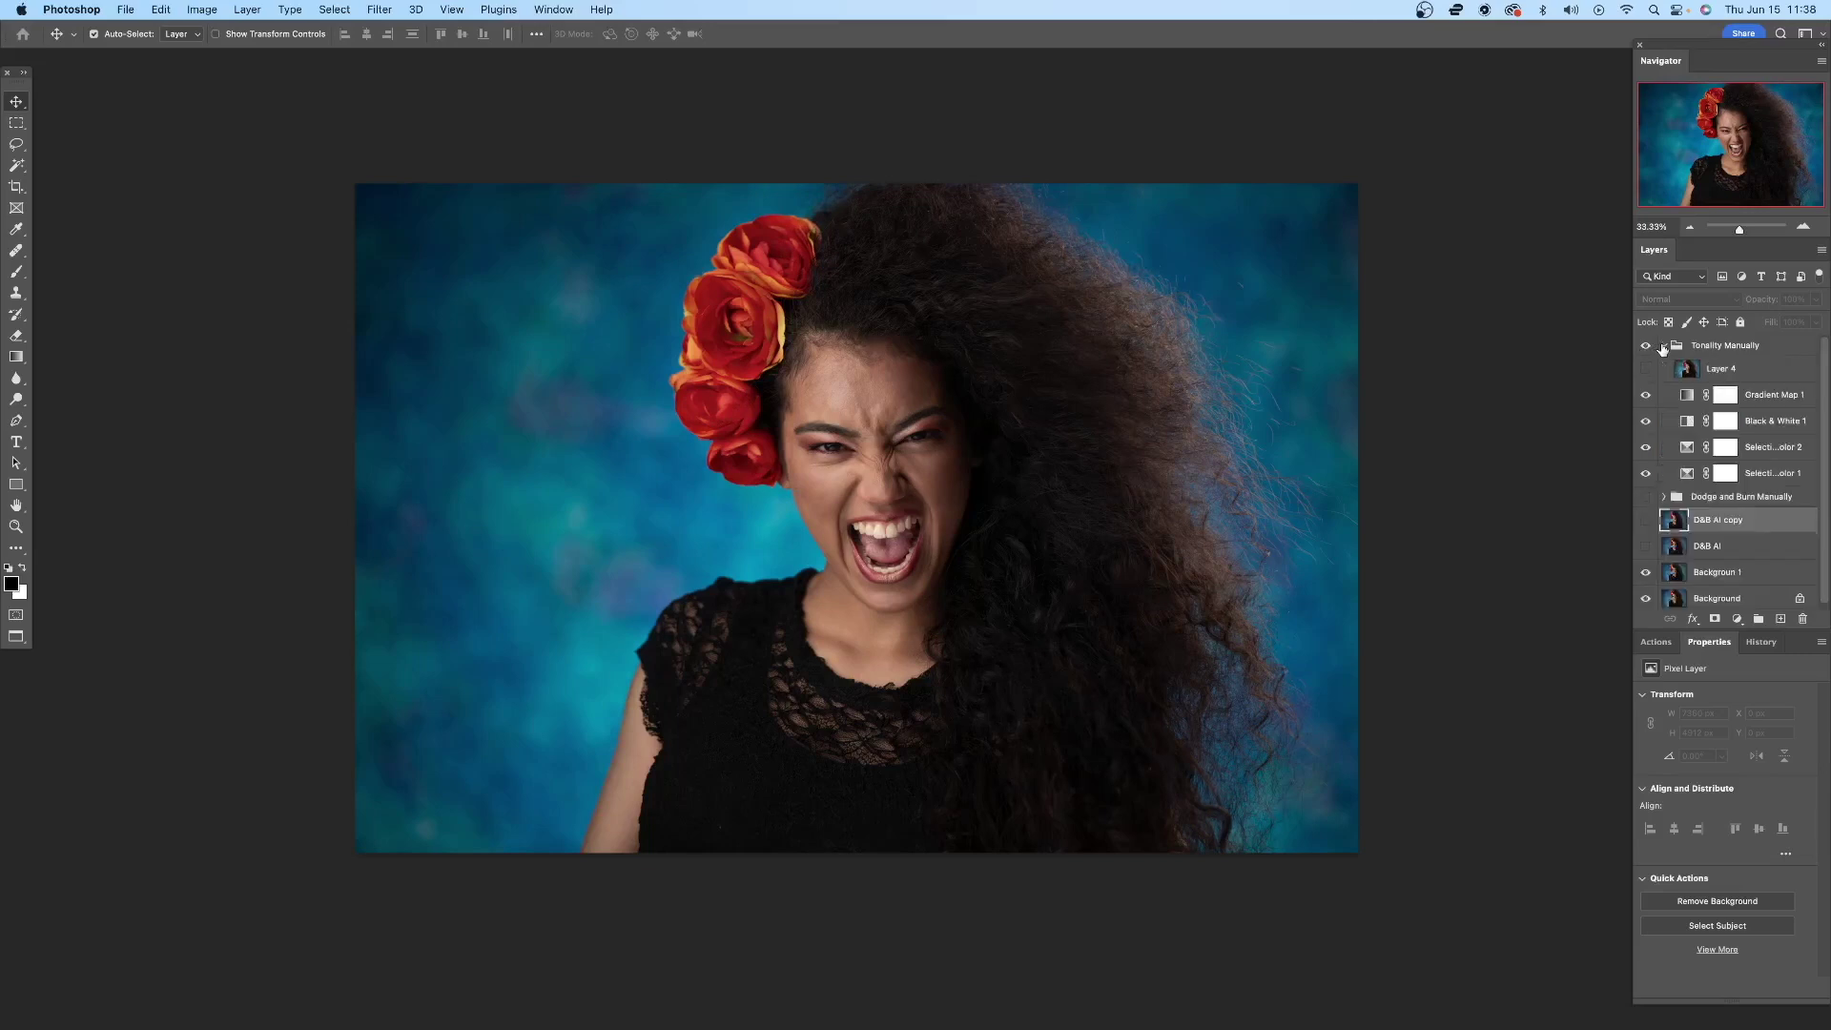
left_click(1645, 370)
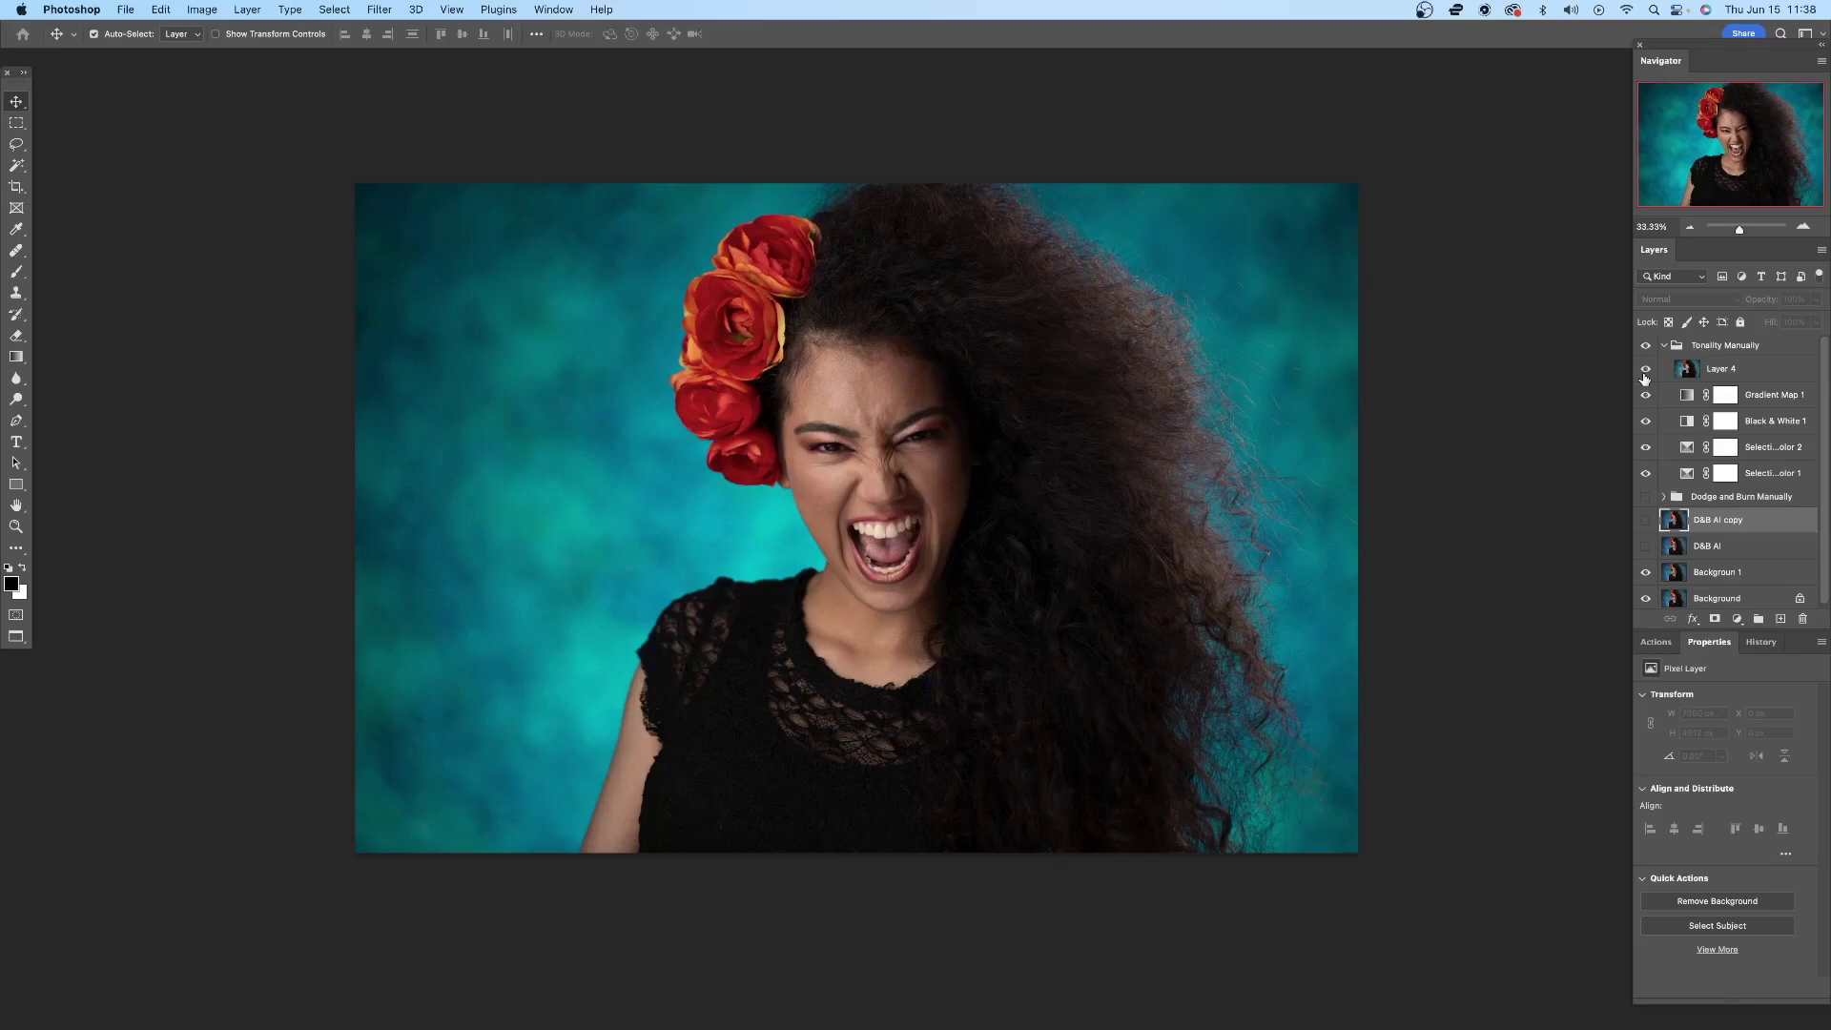
left_click(1664, 346)
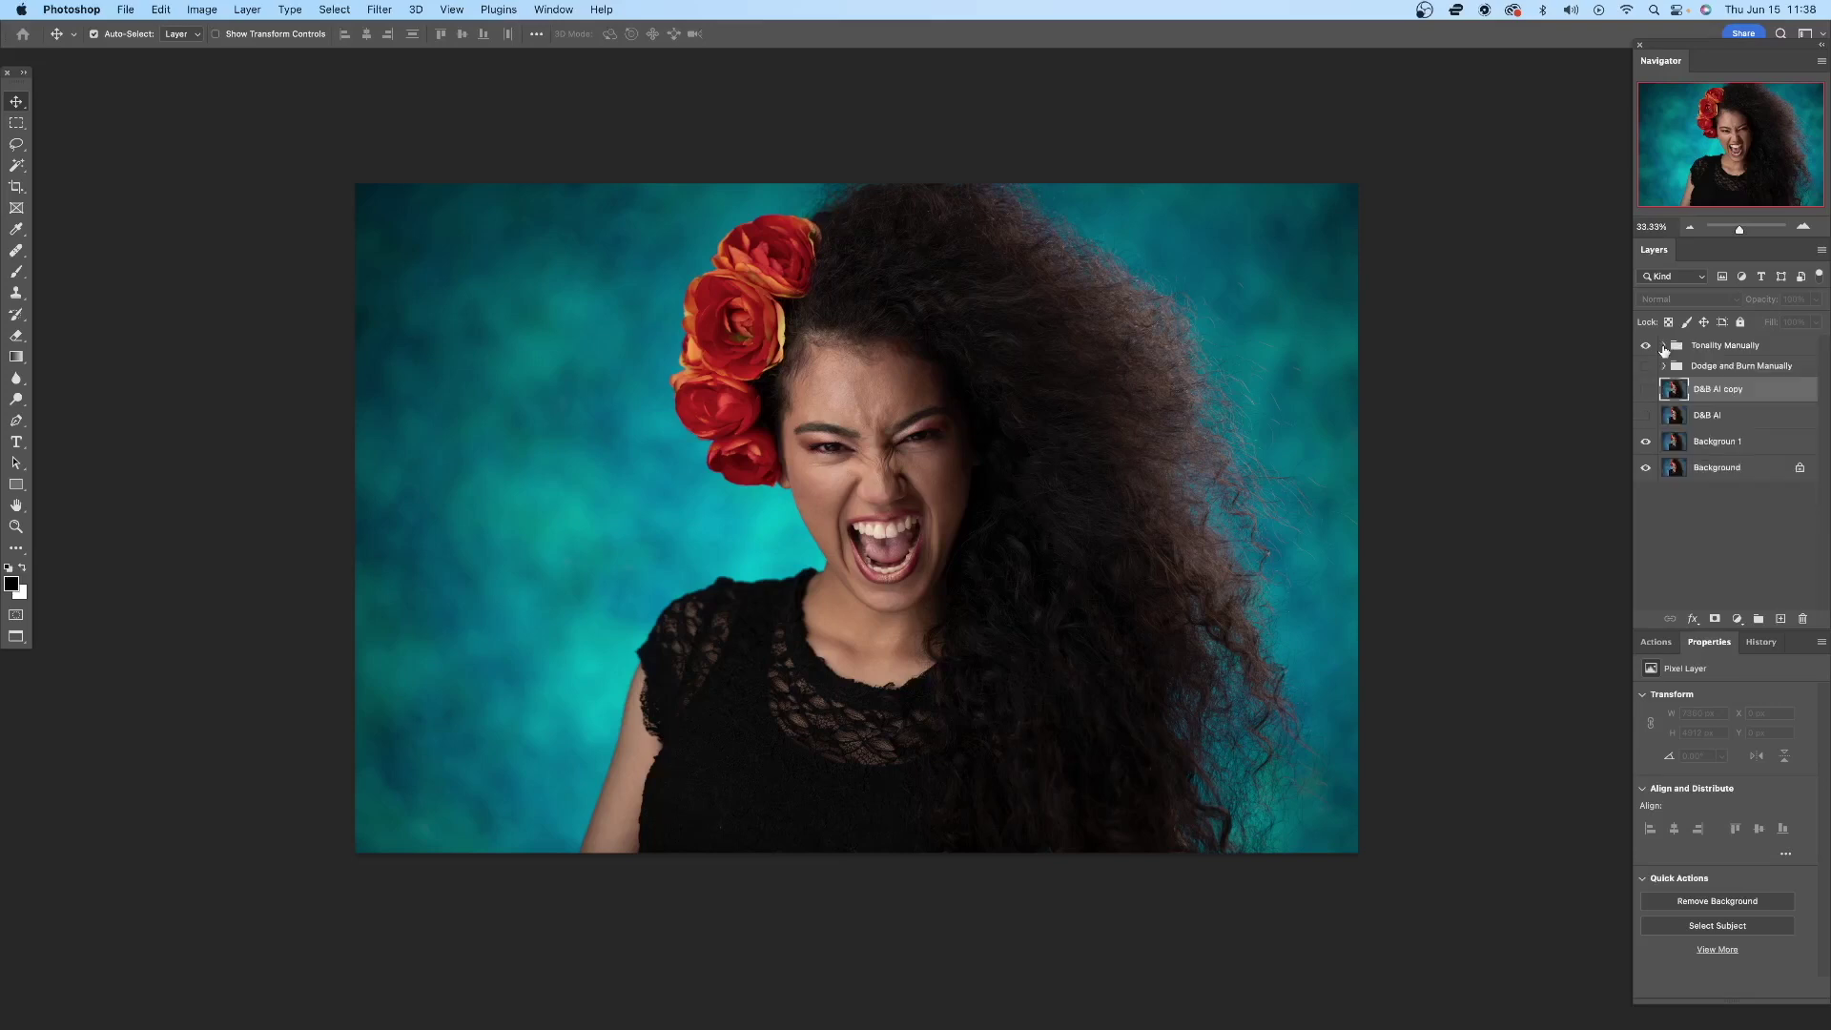